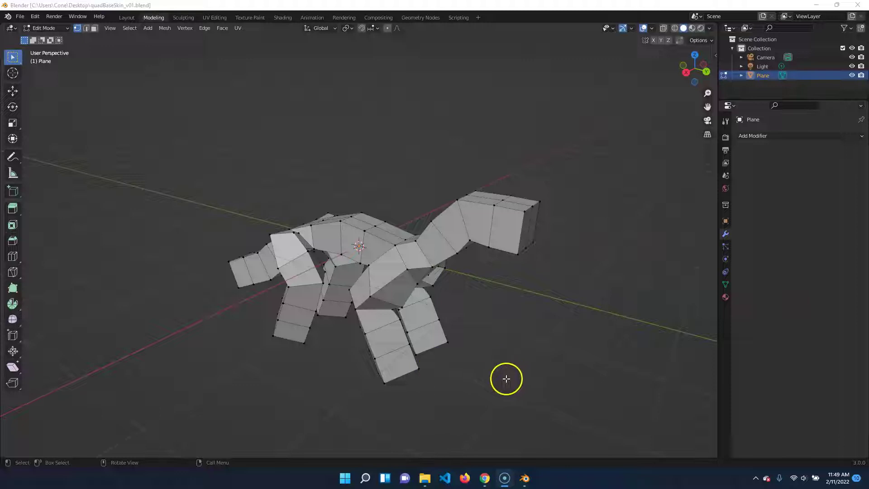
Switch to face selection and try to select the face loops running along the creature's head, neck and body.
{"action": "middle_click_drag", "start_coordinate": [545, 344], "coordinate": [505, 349]}
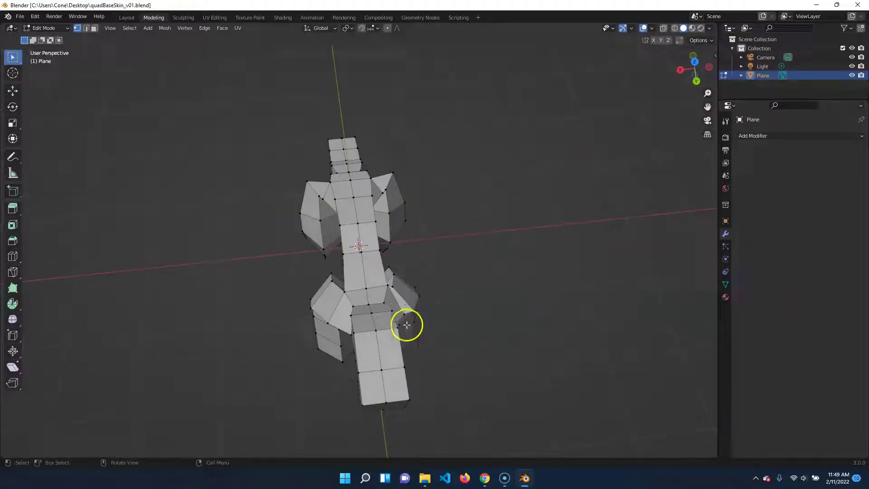
{"action": "key", "text": "ctrl+z"}
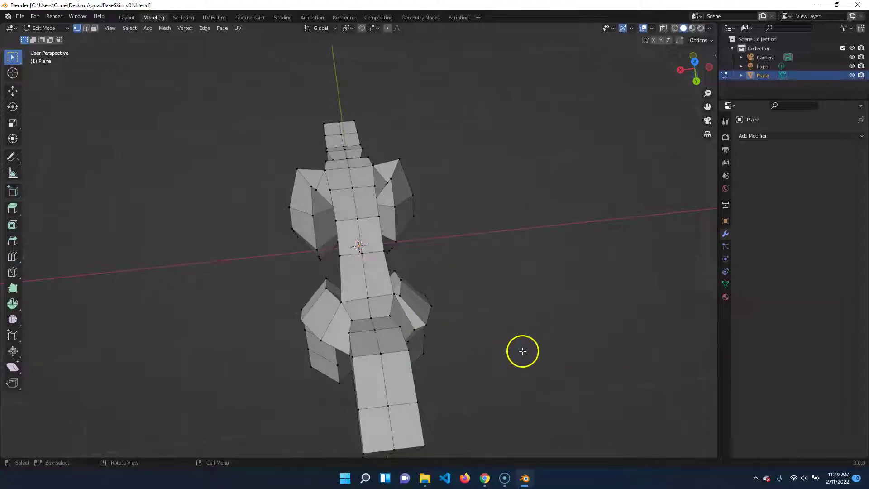
{"action": "middle_click_drag", "start_coordinate": [526, 392], "coordinate": [523, 319], "text": "shift"}
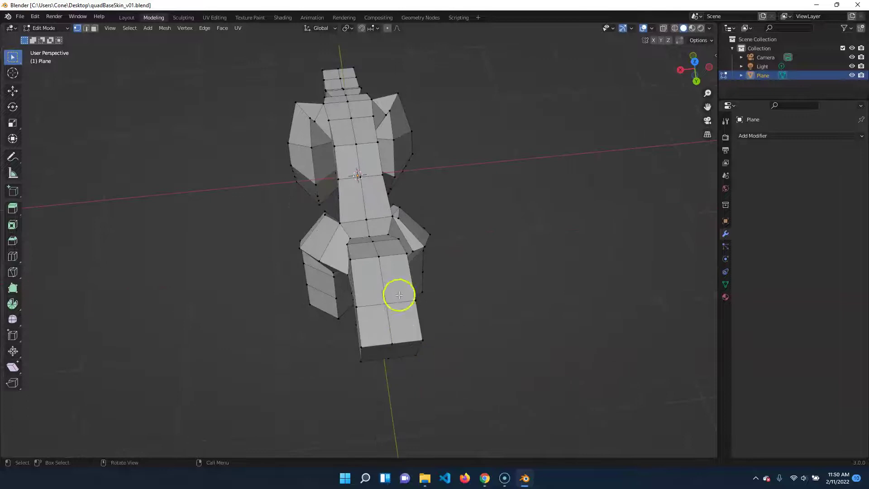
{"action": "key", "text": "3"}
{"action": "left_click", "coordinate": [368, 320]}
{"action": "left_click", "coordinate": [413, 320]}
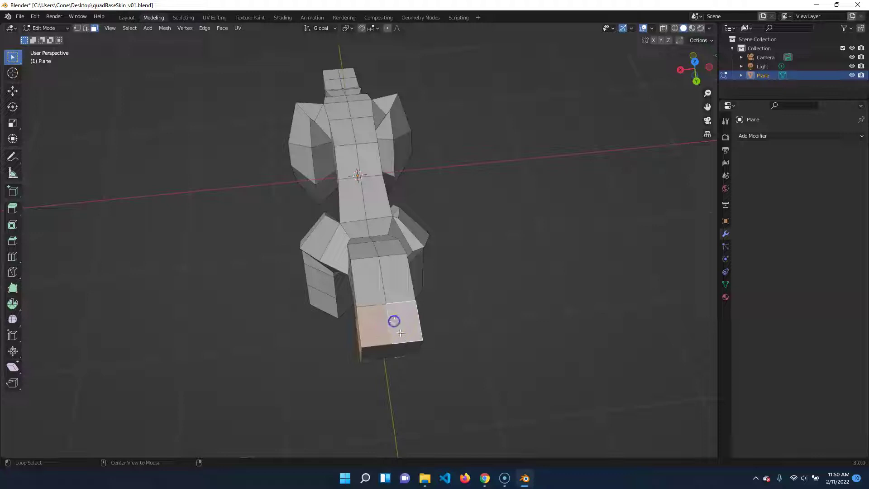
{"action": "left_click", "coordinate": [411, 318]}
{"action": "left_click", "coordinate": [397, 312], "text": "alt"}
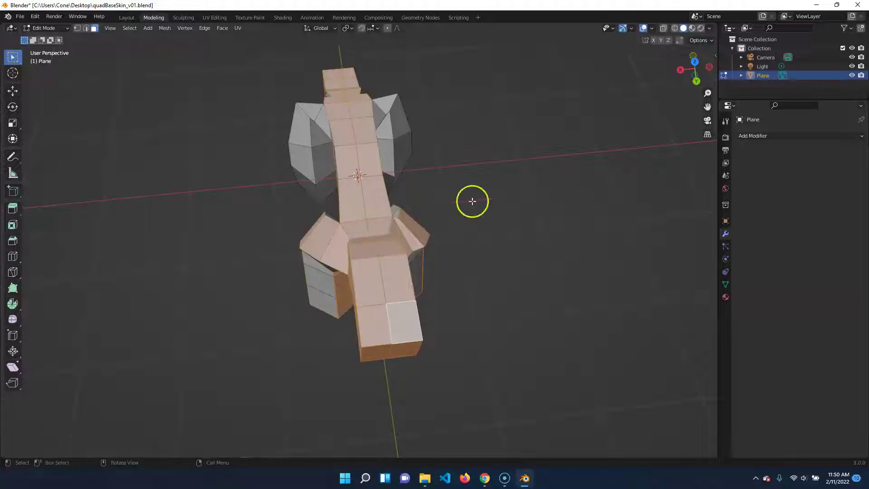
{"action": "middle_click_drag", "start_coordinate": [474, 317], "coordinate": [446, 355]}
{"action": "left_click", "coordinate": [446, 355]}
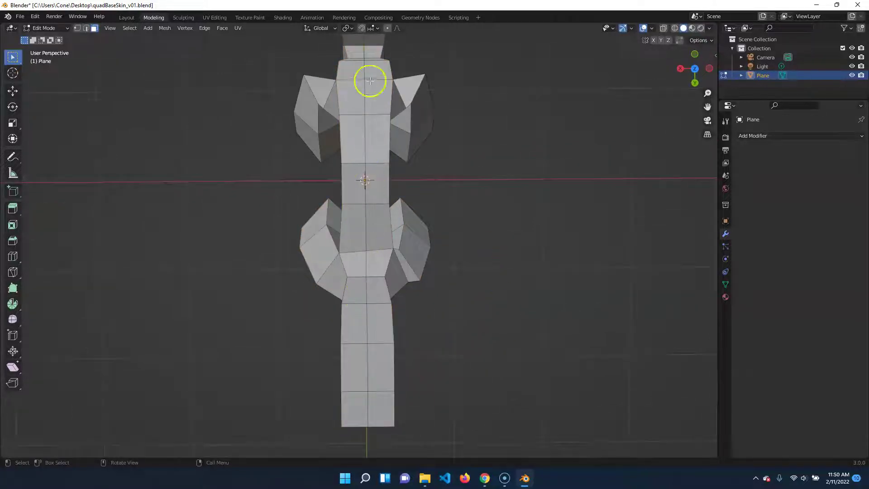
Knife-cut the large chest face between the front legs to continue the body's centre line through it.
{"action": "middle_click_drag", "start_coordinate": [442, 159], "coordinate": [445, 348]}
{"action": "middle_click_drag", "start_coordinate": [371, 241], "coordinate": [374, 295]}
{"action": "scroll", "coordinate": [371, 245], "scroll_direction": "up", "scroll_amount": 4}
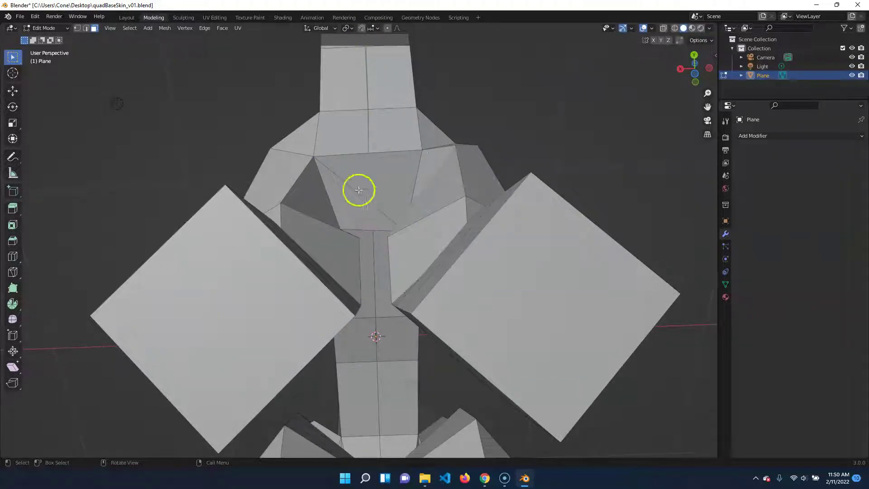
{"action": "key", "text": "k"}
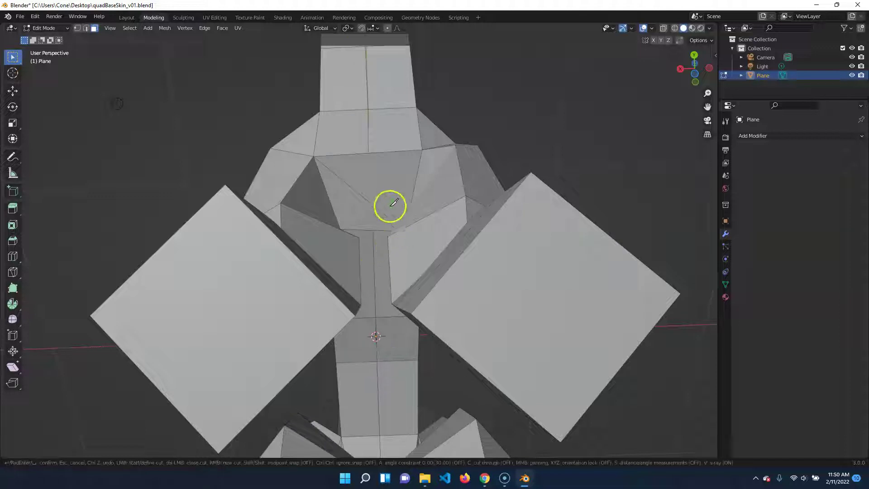
{"action": "left_click", "coordinate": [368, 153]}
{"action": "key", "text": "Return"}
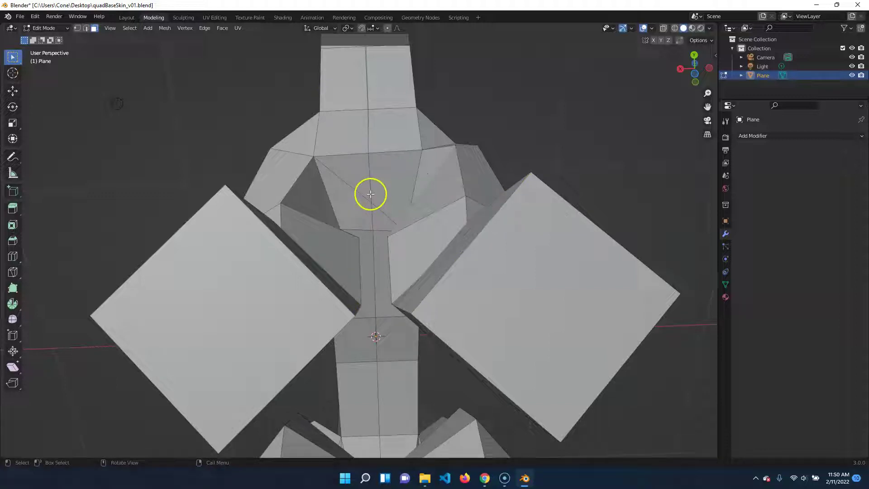
Select the two faces on one side of the chest's centre cut and delete them with the Edges option.
{"action": "left_click", "coordinate": [353, 203]}
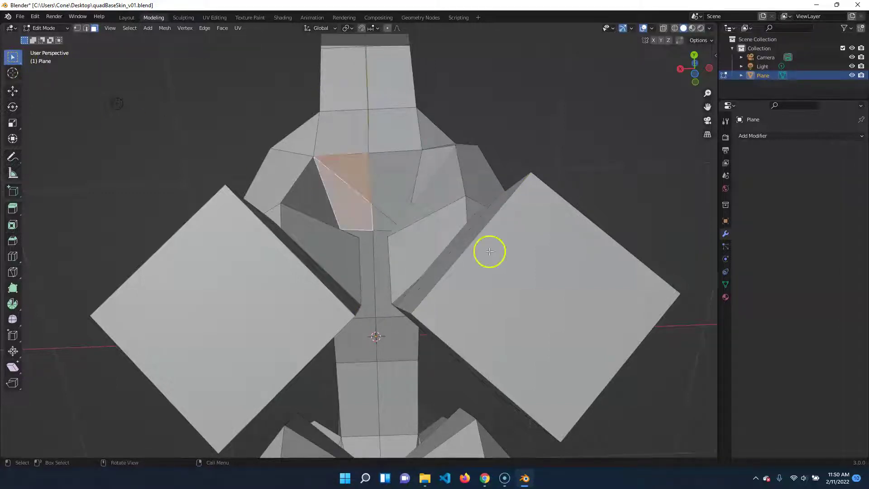
{"action": "key", "text": "x"}
{"action": "key", "text": "x"}
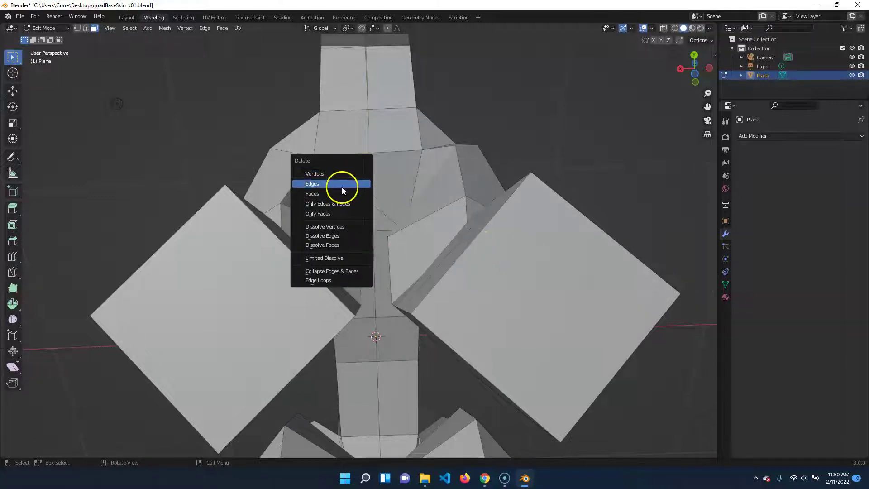
{"action": "left_click", "coordinate": [341, 186]}
Select the lengthwise face loop on one side of the body's centre line and delete its faces.
{"action": "middle_click_drag", "start_coordinate": [401, 312], "coordinate": [392, 281]}
{"action": "scroll", "coordinate": [392, 277], "scroll_direction": "down", "scroll_amount": 3}
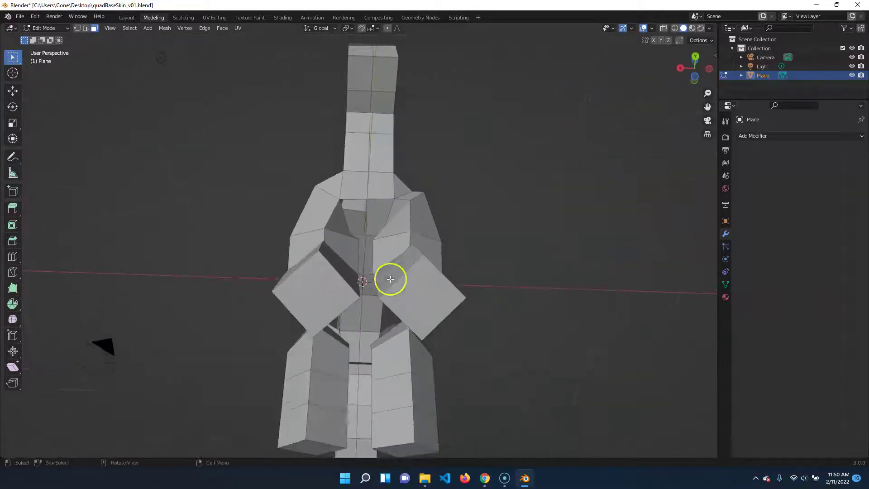
{"action": "middle_click_drag", "start_coordinate": [365, 202], "coordinate": [247, 186]}
{"action": "left_click", "coordinate": [358, 198]}
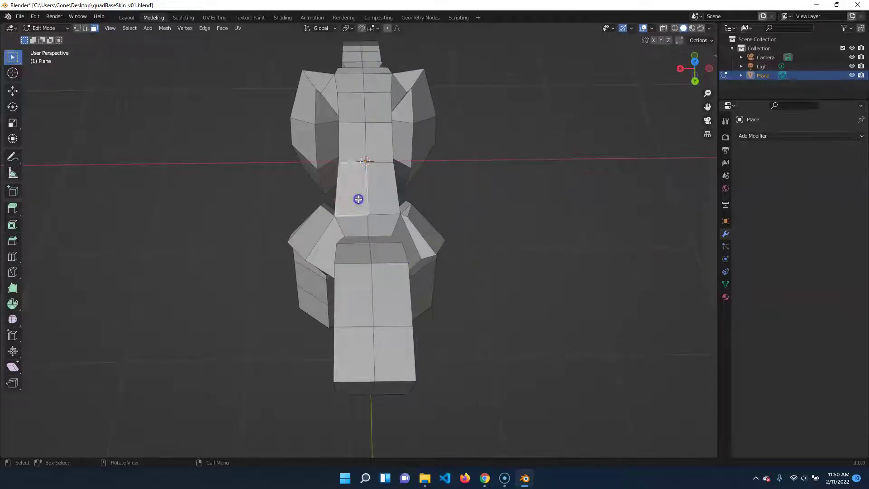
{"action": "left_click", "coordinate": [351, 168], "text": "alt"}
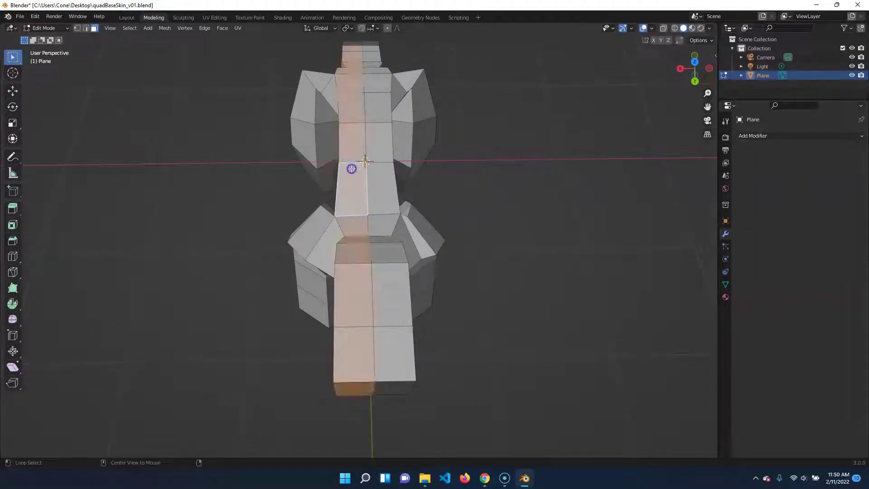
{"action": "mouse_move", "coordinate": [448, 330]}
{"action": "middle_mouse_down"}
{"action": "mouse_move", "coordinate": [450, 167]}
{"action": "mouse_move", "coordinate": [449, 324]}
{"action": "middle_mouse_up"}
{"action": "key", "text": "x"}
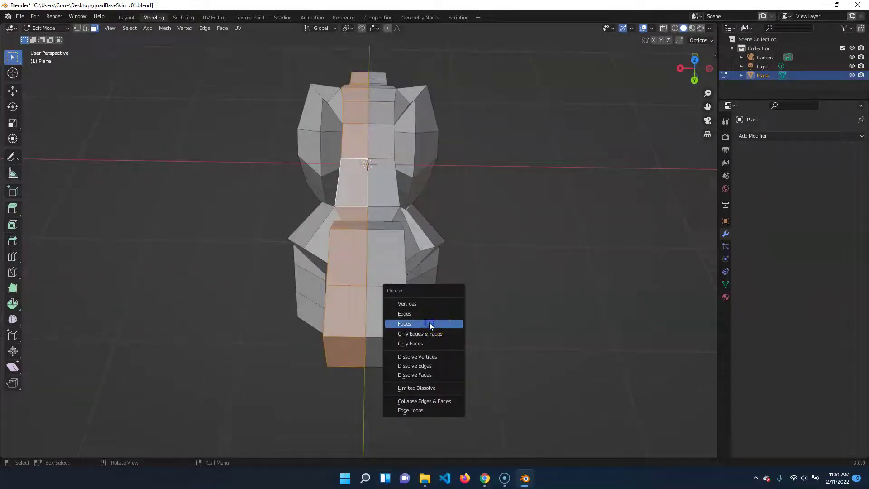
{"action": "left_click", "coordinate": [430, 324]}
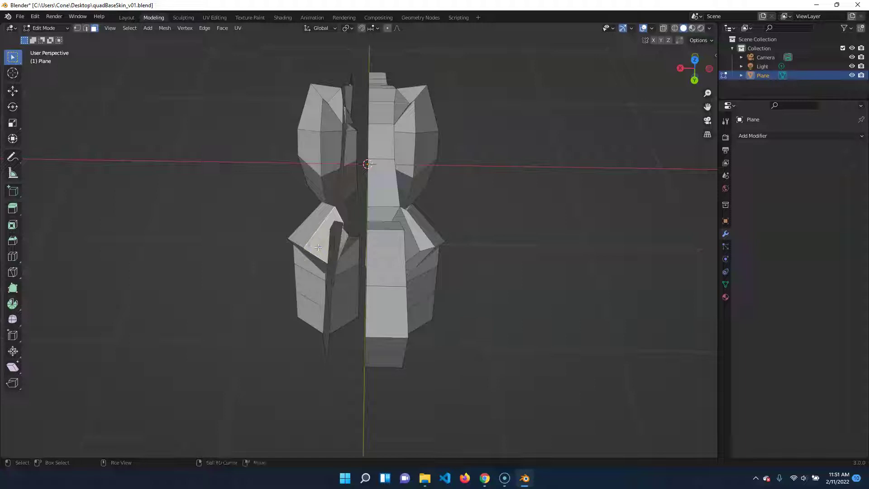
Box-select all remaining leg and side faces of that same half in wireframe, delete them, and return to solid shading.
{"action": "scroll", "coordinate": [316, 276], "scroll_direction": "down", "scroll_amount": 1}
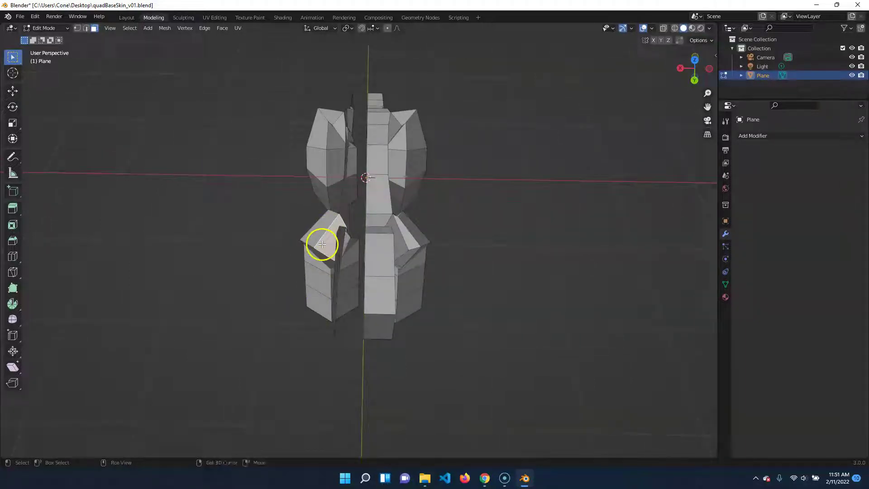
{"action": "left_click", "coordinate": [313, 258], "text": "ctrl"}
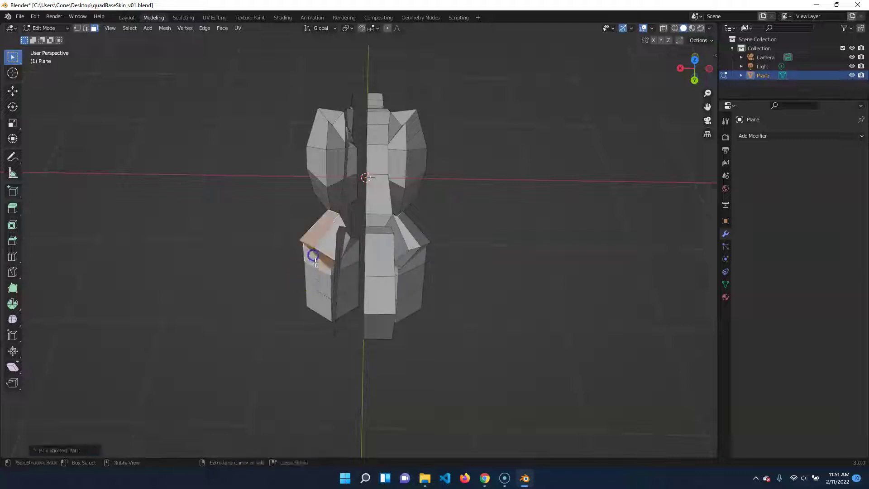
{"action": "middle_click_drag", "start_coordinate": [310, 294], "coordinate": [354, 262]}
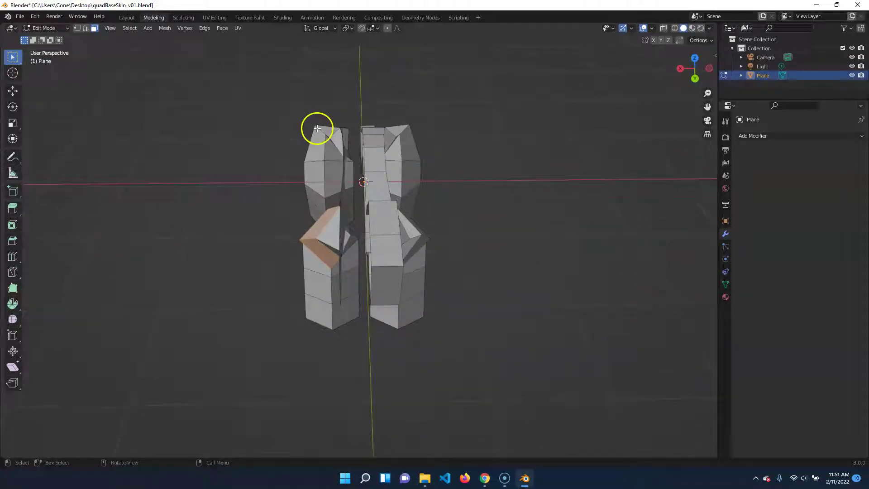
{"action": "left_click", "coordinate": [673, 32]}
{"action": "mouse_move", "coordinate": [265, 64]}
{"action": "left_mouse_down"}
{"action": "mouse_move", "coordinate": [314, 151]}
{"action": "mouse_move", "coordinate": [362, 362]}
{"action": "left_mouse_up"}
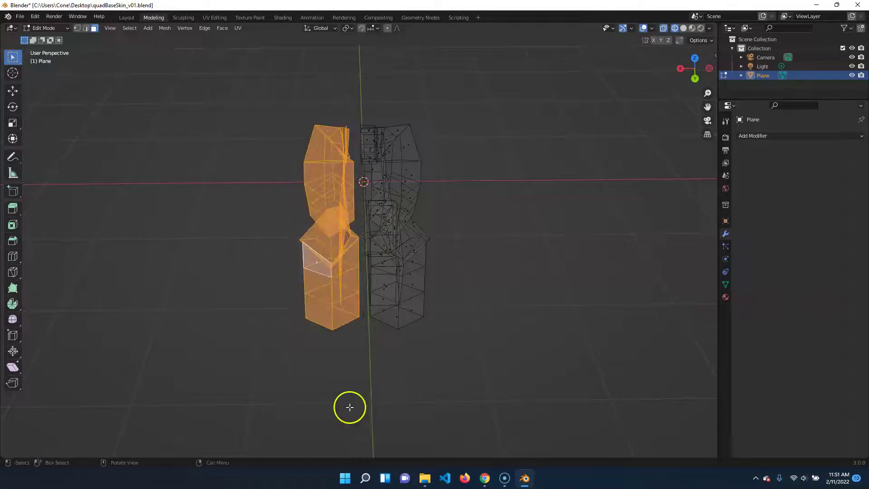
{"action": "key", "text": "x"}
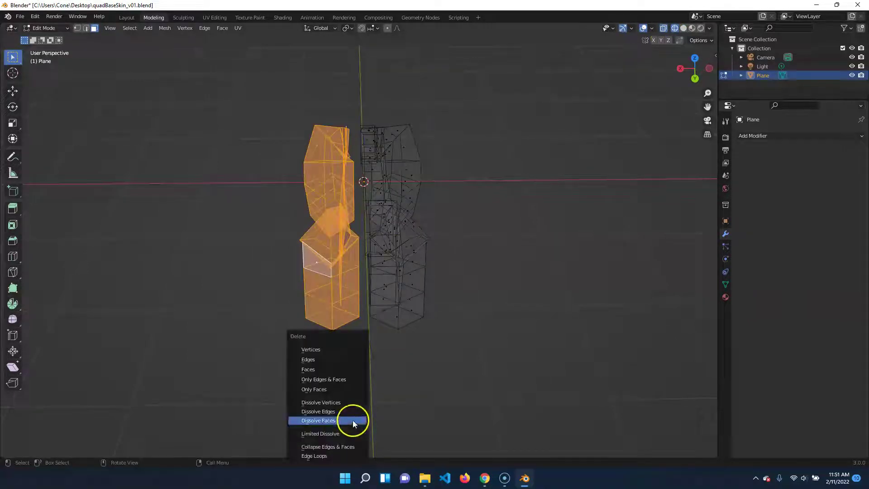
{"action": "left_click", "coordinate": [345, 369]}
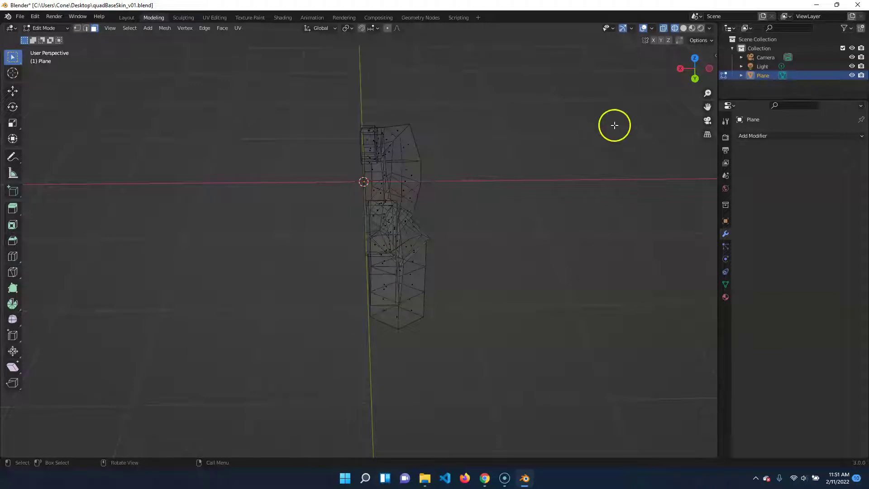
{"action": "left_click", "coordinate": [682, 29]}
Add a Mirror modifier on the X axis to the remaining half and enable Clipping.
{"action": "mouse_move", "coordinate": [307, 340]}
{"action": "middle_mouse_down"}
{"action": "mouse_move", "coordinate": [349, 318]}
{"action": "mouse_move", "coordinate": [303, 372]}
{"action": "mouse_move", "coordinate": [351, 353]}
{"action": "mouse_move", "coordinate": [439, 266]}
{"action": "mouse_move", "coordinate": [512, 225]}
{"action": "mouse_move", "coordinate": [507, 140]}
{"action": "mouse_move", "coordinate": [492, 253]}
{"action": "mouse_move", "coordinate": [512, 389]}
{"action": "mouse_move", "coordinate": [500, 382]}
{"action": "mouse_move", "coordinate": [495, 320]}
{"action": "mouse_move", "coordinate": [475, 303]}
{"action": "middle_mouse_up"}
{"action": "scroll", "coordinate": [388, 332], "scroll_direction": "up", "scroll_amount": 5}
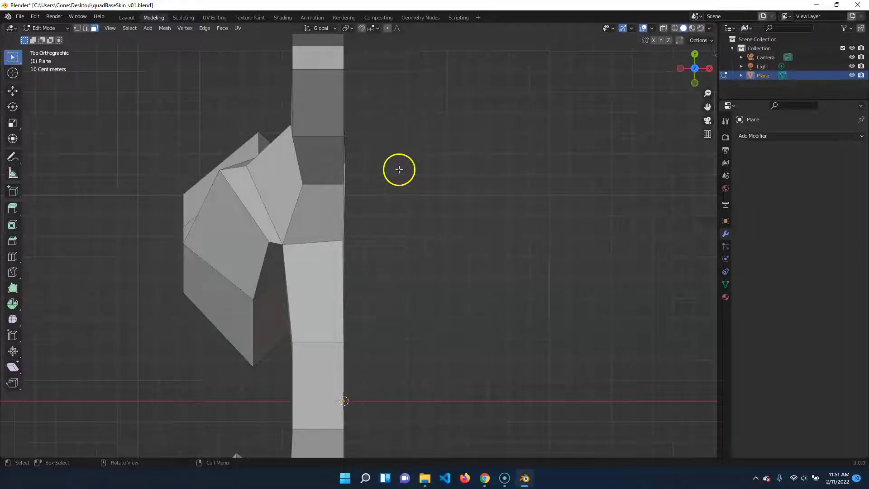
{"action": "scroll", "coordinate": [361, 197], "scroll_direction": "down", "scroll_amount": 5}
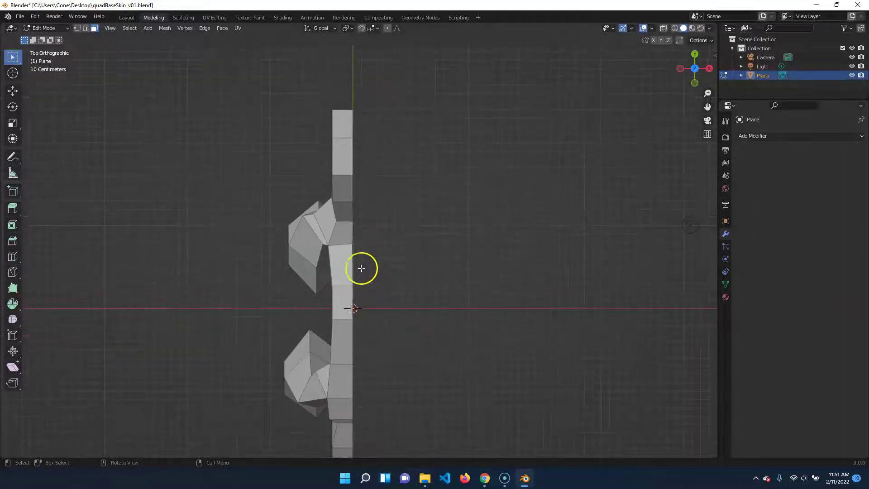
{"action": "middle_click_drag", "start_coordinate": [343, 242], "coordinate": [391, 181]}
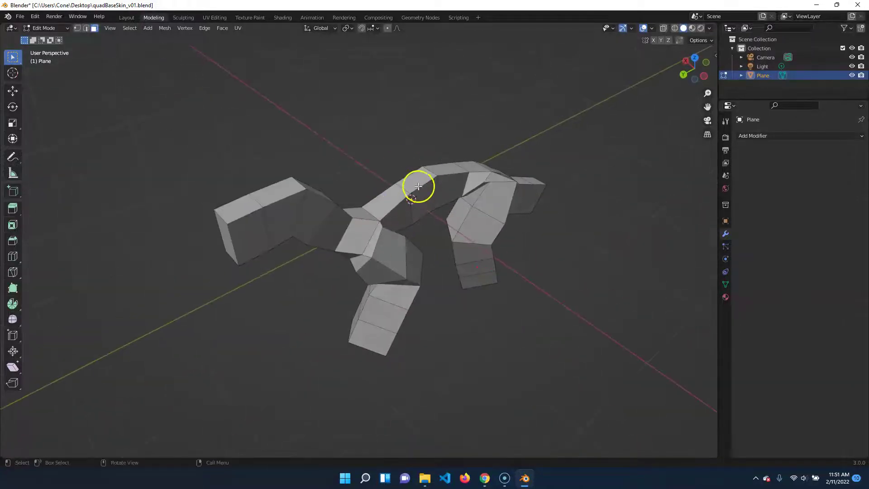
{"action": "left_click", "coordinate": [785, 135]}
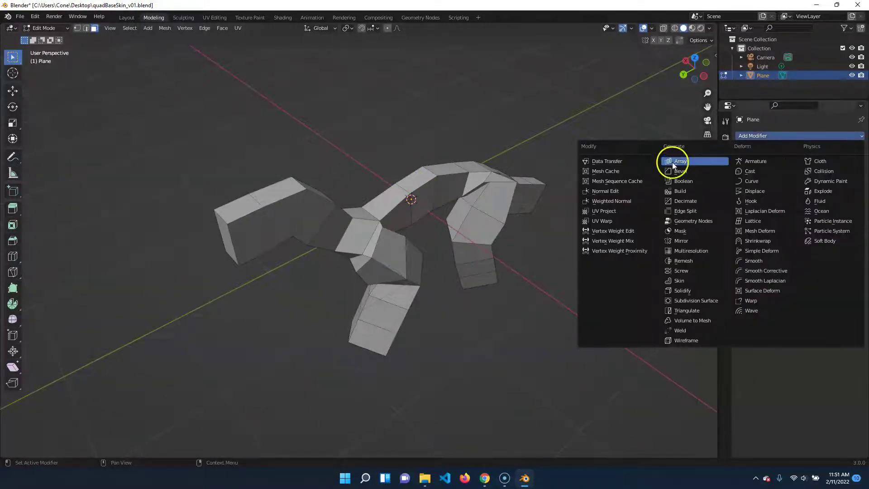
{"action": "left_click", "coordinate": [693, 244]}
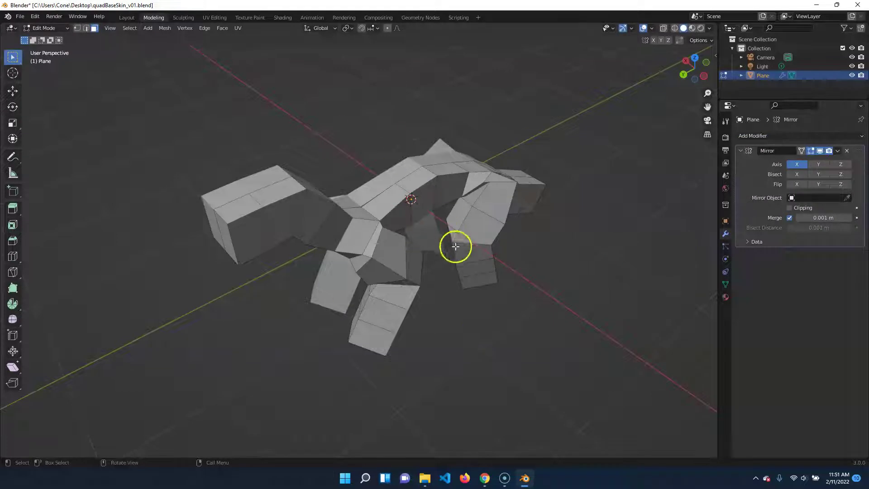
{"action": "left_click", "coordinate": [794, 211]}
Select the edges along the body's centre line in edge selection and move them toward the mirror plane.
{"action": "middle_click_drag", "start_coordinate": [509, 317], "coordinate": [438, 316]}
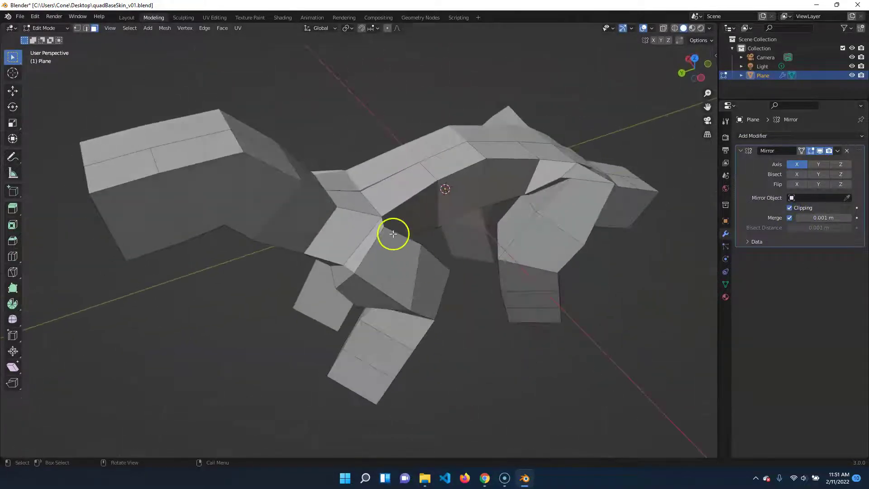
{"action": "scroll", "coordinate": [395, 234], "scroll_direction": "up", "scroll_amount": 4}
{"action": "middle_click_drag", "start_coordinate": [367, 101], "coordinate": [417, 257]}
{"action": "scroll", "coordinate": [399, 261], "scroll_direction": "down", "scroll_amount": 3}
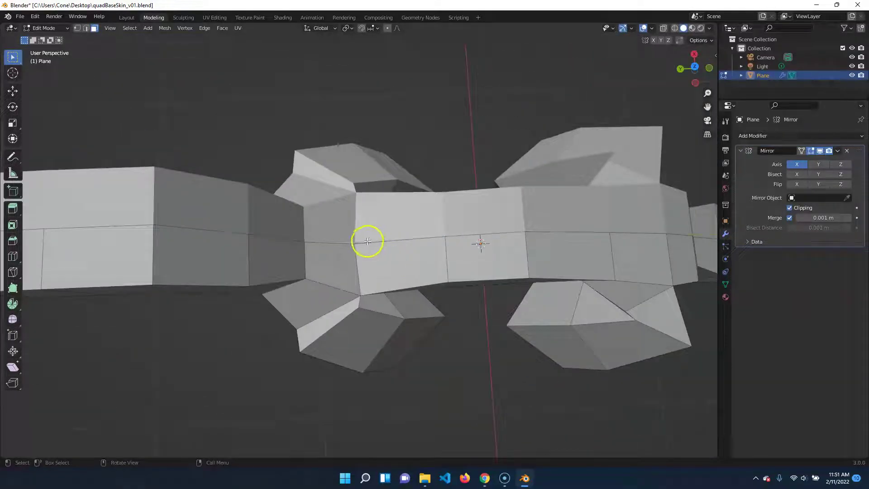
{"action": "key", "text": "2"}
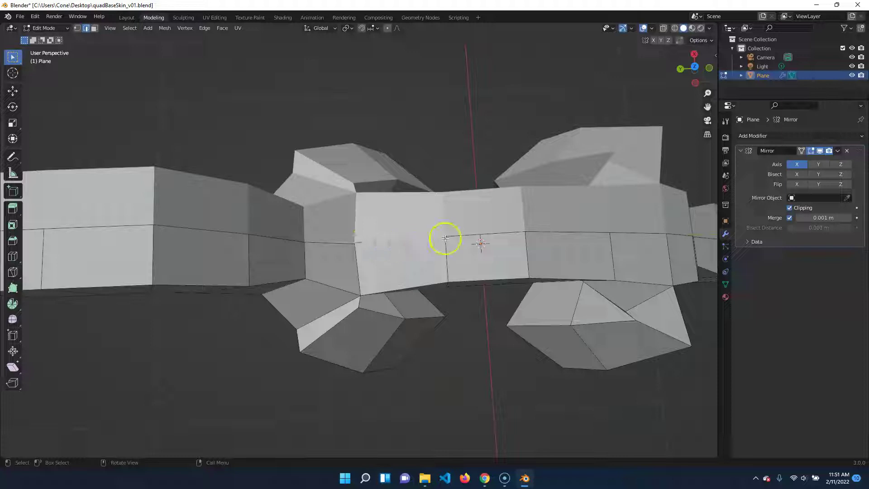
{"action": "left_click", "coordinate": [407, 240], "text": "alt"}
{"action": "left_click", "coordinate": [481, 235]}
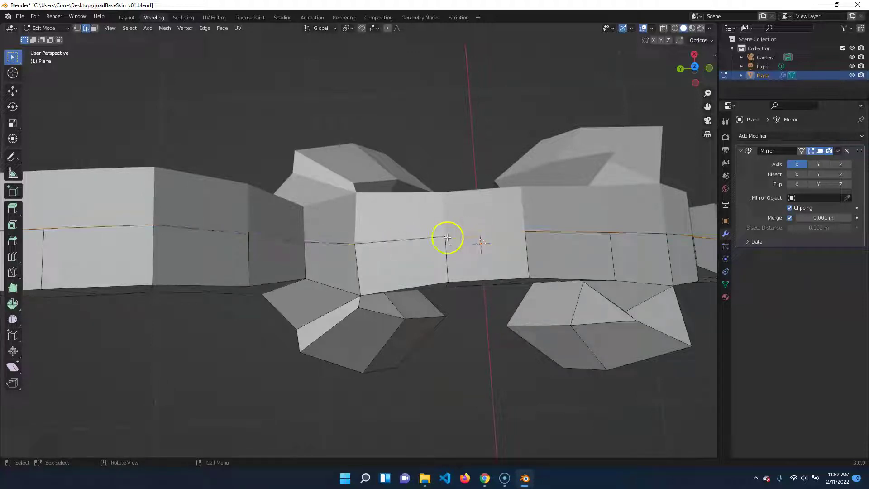
{"action": "left_click", "coordinate": [378, 297]}
{"action": "middle_click_drag", "start_coordinate": [378, 297], "coordinate": [396, 201]}
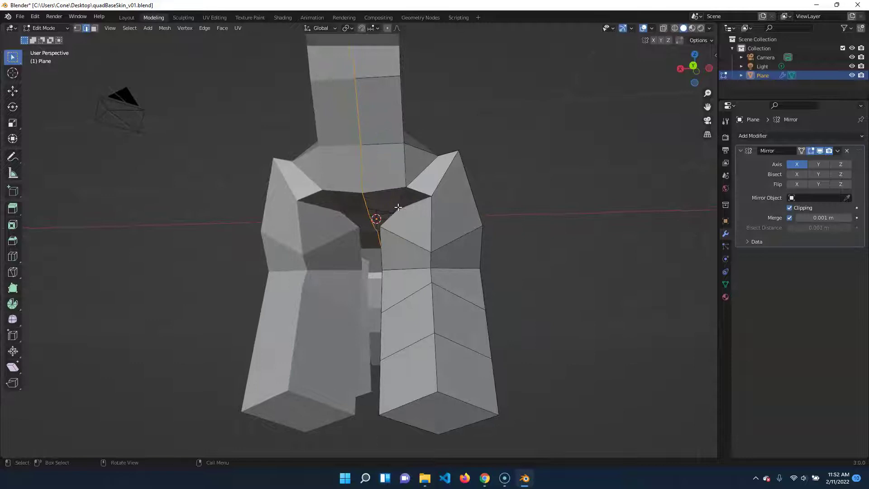
{"action": "mouse_move", "coordinate": [398, 206]}
{"action": "left_mouse_down"}
{"action": "mouse_move", "coordinate": [374, 208]}
{"action": "mouse_move", "coordinate": [442, 202]}
{"action": "mouse_move", "coordinate": [437, 209]}
{"action": "mouse_move", "coordinate": [481, 211]}
{"action": "mouse_move", "coordinate": [375, 196]}
{"action": "mouse_move", "coordinate": [404, 201]}
{"action": "left_mouse_up"}
{"action": "middle_click_drag", "start_coordinate": [491, 246], "coordinate": [402, 344]}
{"action": "left_click", "coordinate": [335, 204]}
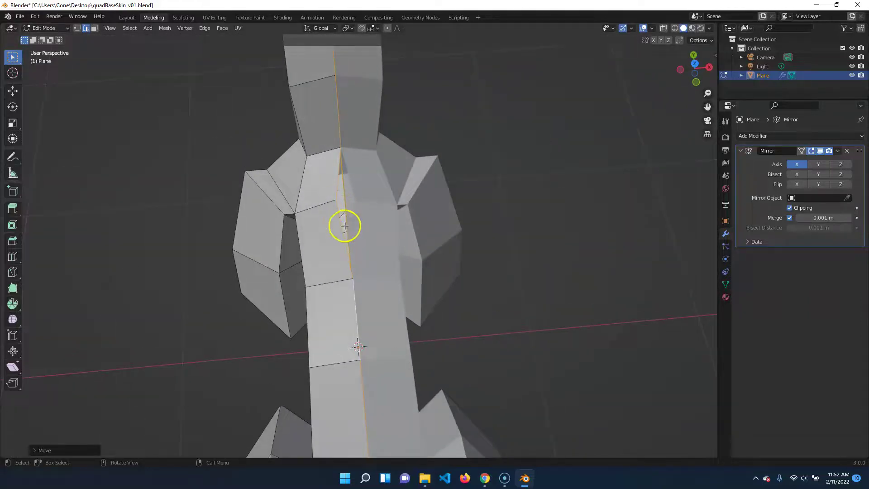
Switch to vertex selection and move the stray vertex between the front shoulders toward the mirror seam.
{"action": "scroll", "coordinate": [345, 225], "scroll_direction": "up", "scroll_amount": 2}
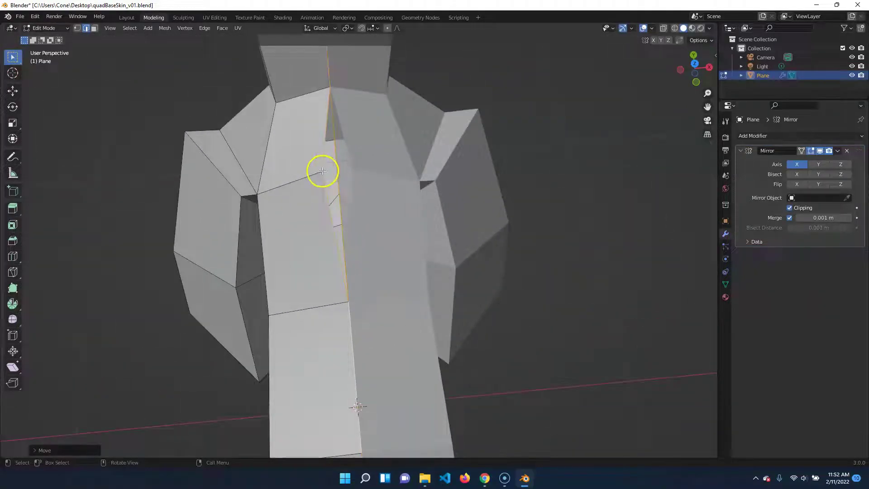
{"action": "key", "text": "1"}
{"action": "middle_click_drag", "start_coordinate": [337, 207], "coordinate": [412, 233]}
{"action": "key", "text": "g"}
{"action": "left_click", "coordinate": [379, 192]}
{"action": "scroll", "coordinate": [421, 317], "scroll_direction": "up", "scroll_amount": 4}
{"action": "middle_click_drag", "start_coordinate": [394, 326], "coordinate": [396, 351]}
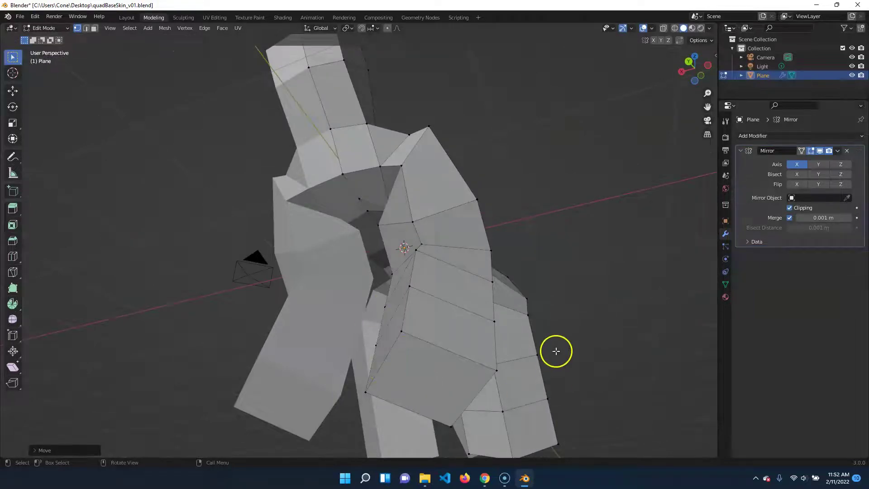
Add a Subdivision Surface modifier below the Mirror modifier and set its render level to 1.
{"action": "scroll", "coordinate": [394, 235], "scroll_direction": "down", "scroll_amount": 3}
{"action": "middle_click_drag", "start_coordinate": [394, 235], "coordinate": [341, 312]}
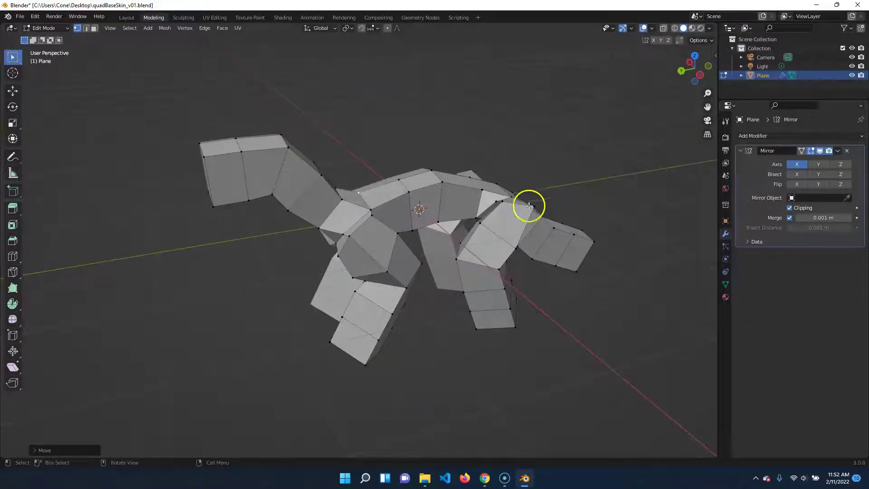
{"action": "left_click", "coordinate": [787, 136]}
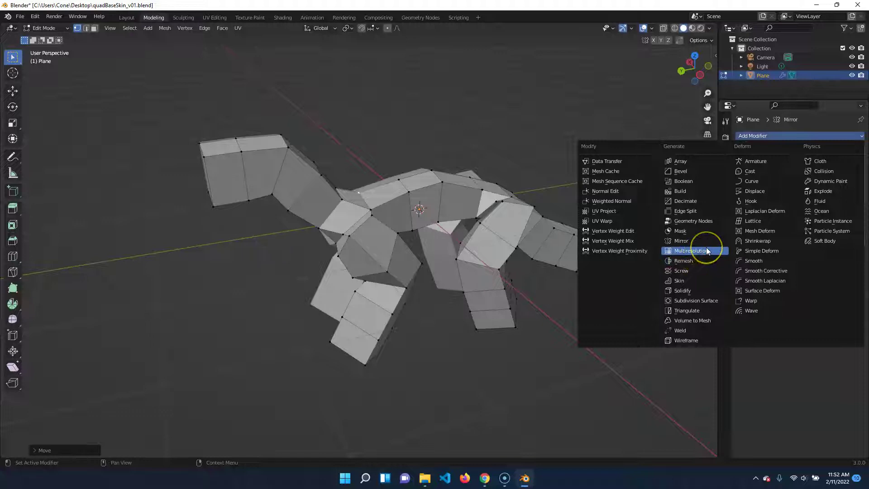
{"action": "left_click", "coordinate": [705, 302]}
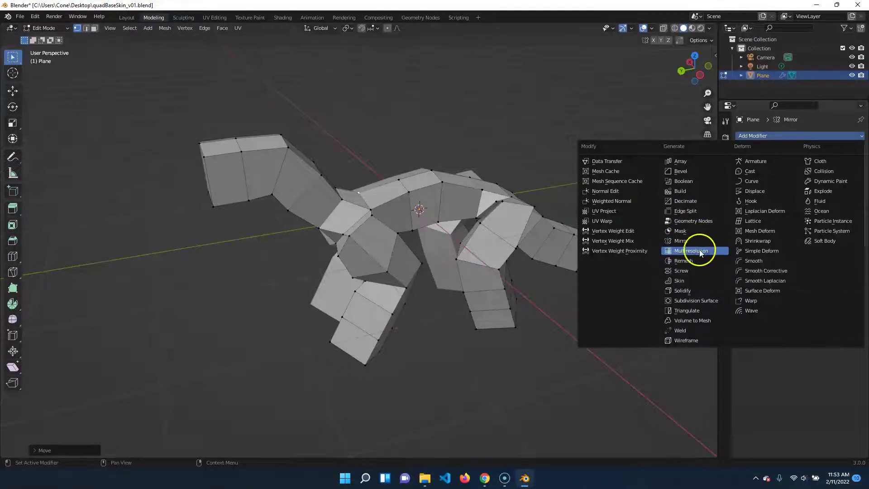
{"action": "left_click", "coordinate": [700, 301]}
{"action": "scroll", "coordinate": [448, 305], "scroll_direction": "up", "scroll_amount": 3}
{"action": "middle_click_drag", "start_coordinate": [458, 380], "coordinate": [436, 349]}
{"action": "left_click", "coordinate": [424, 276]}
{"action": "left_click", "coordinate": [790, 287]}
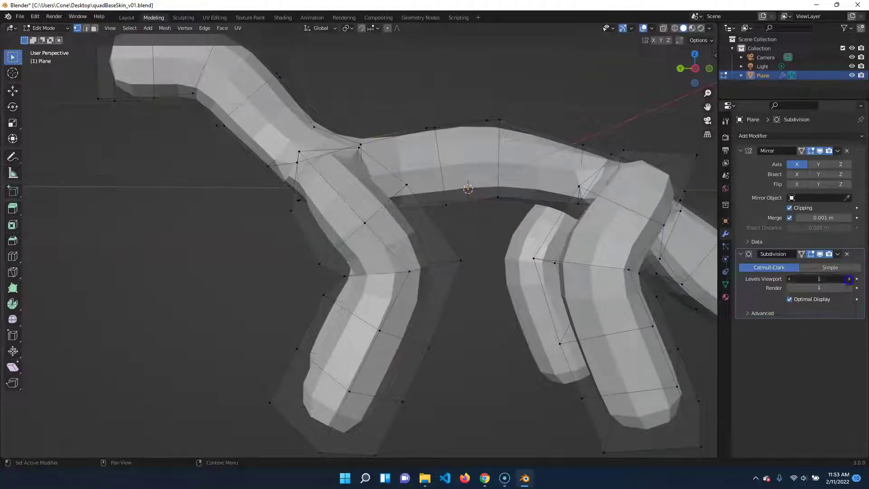
Preview the Subdivision modifier at viewport levels 2 and 3, and return it to level 1.
{"action": "left_click", "coordinate": [847, 279]}
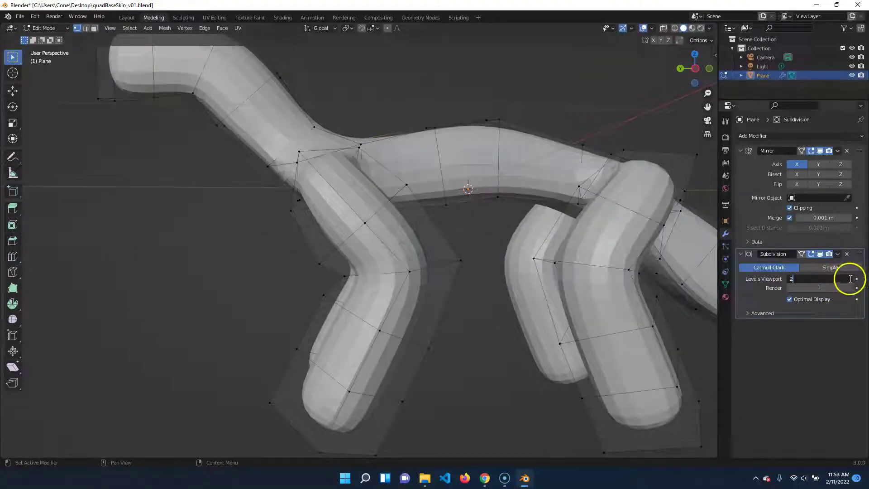
{"action": "left_click", "coordinate": [848, 279]}
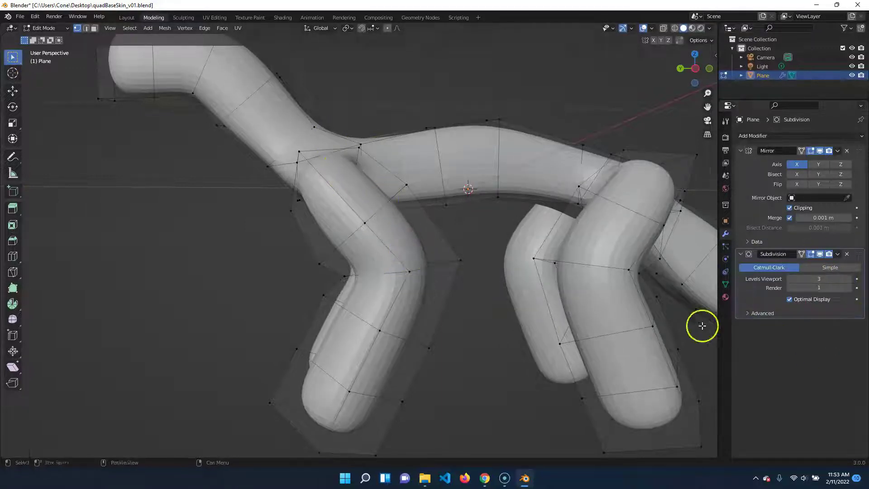
{"action": "left_click", "coordinate": [791, 279]}
{"action": "left_click", "coordinate": [790, 279]}
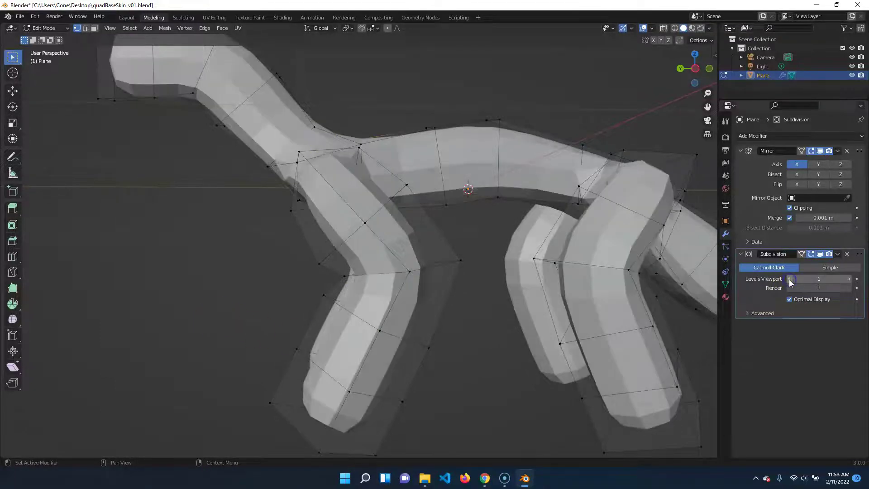
Move the outer corner vertex at the bottom of the front foot slightly outward.
{"action": "middle_click_drag", "start_coordinate": [335, 156], "coordinate": [510, 334]}
{"action": "scroll", "coordinate": [510, 333], "scroll_direction": "up", "scroll_amount": 1}
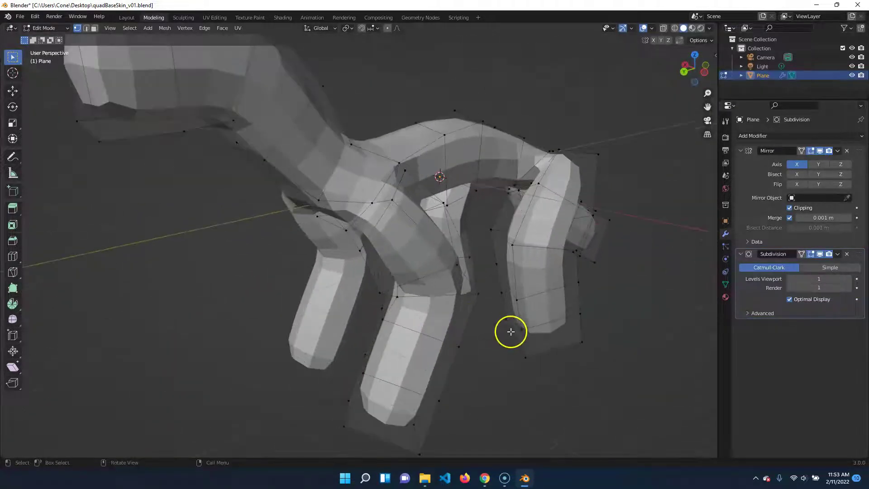
{"action": "scroll", "coordinate": [629, 360], "scroll_direction": "down", "scroll_amount": 1}
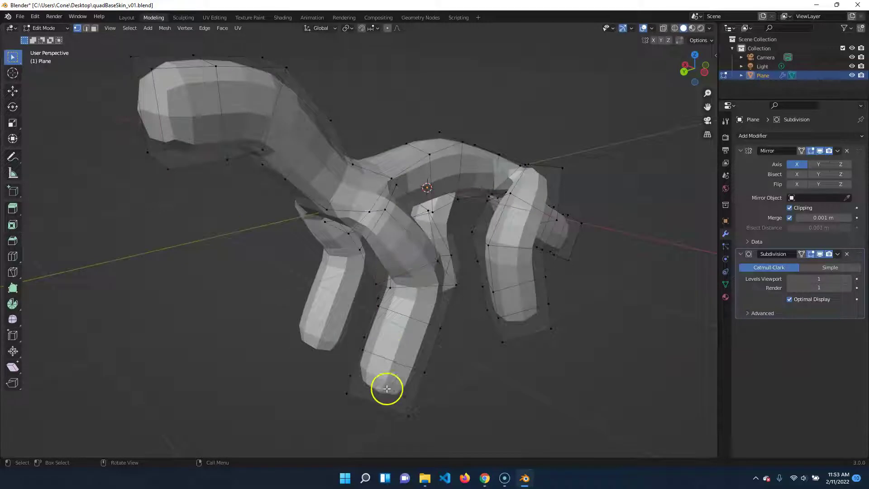
{"action": "middle_click_drag", "start_coordinate": [385, 393], "coordinate": [436, 385]}
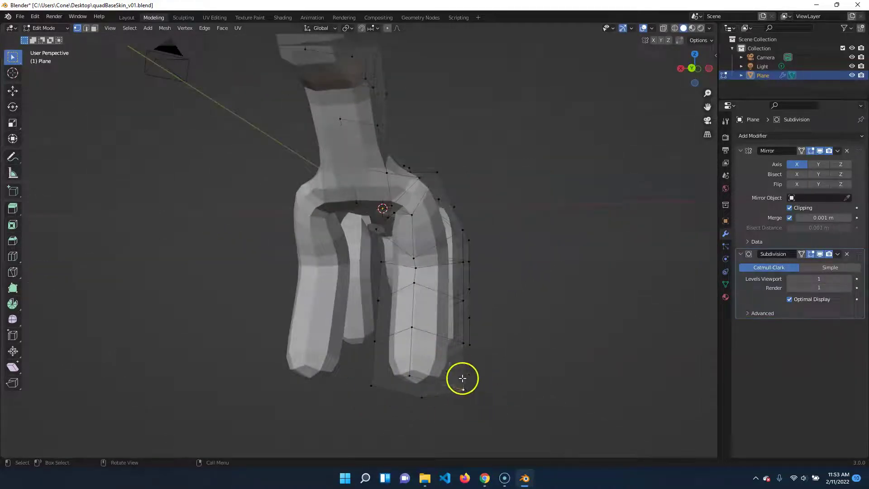
{"action": "key", "text": "g"}
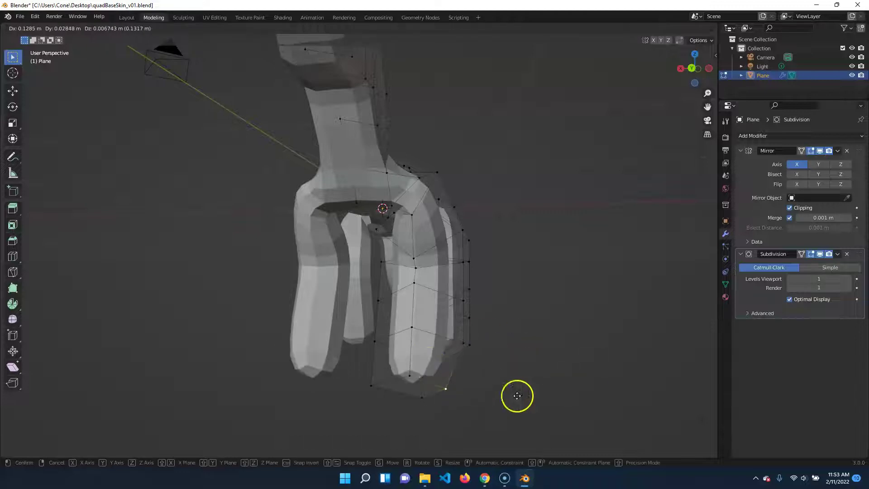
{"action": "left_click", "coordinate": [482, 372]}
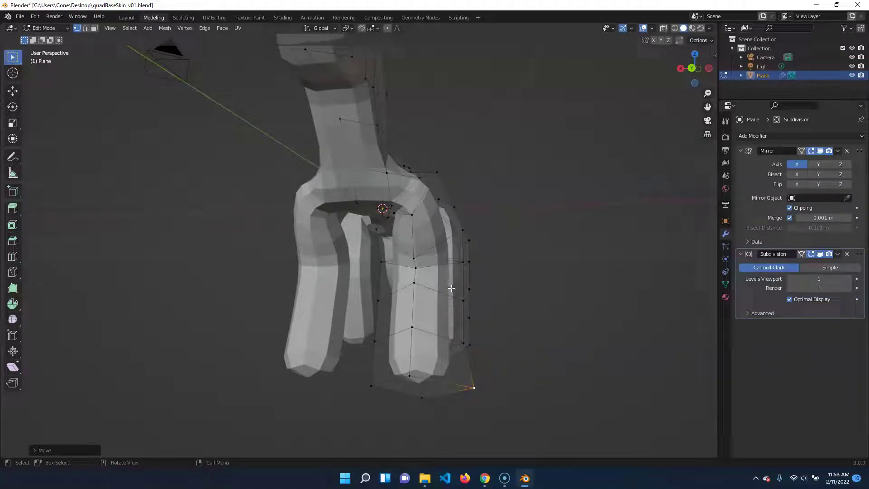
Apply the Subdivision modifier in Object Mode, keeping the Mirror modifier, and return to Edit Mode.
{"action": "left_click", "coordinate": [838, 254]}
{"action": "left_click", "coordinate": [790, 256]}
{"action": "key", "text": "Tab"}
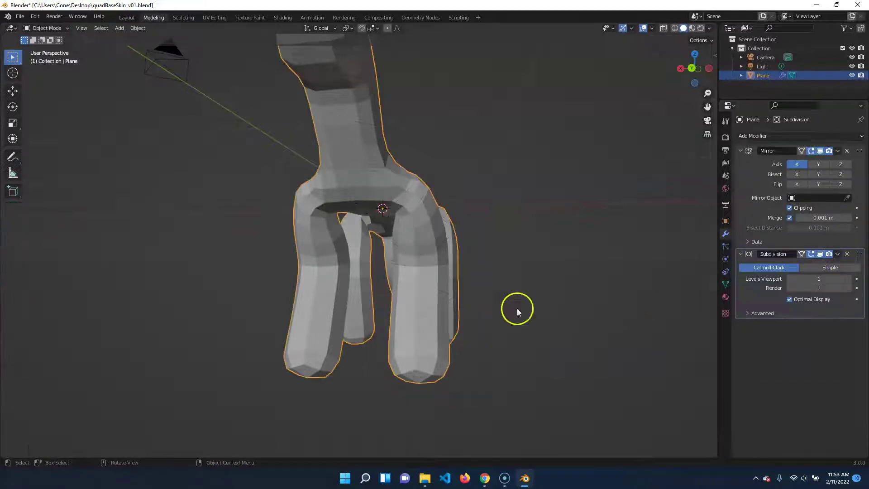
{"action": "left_click", "coordinate": [838, 254]}
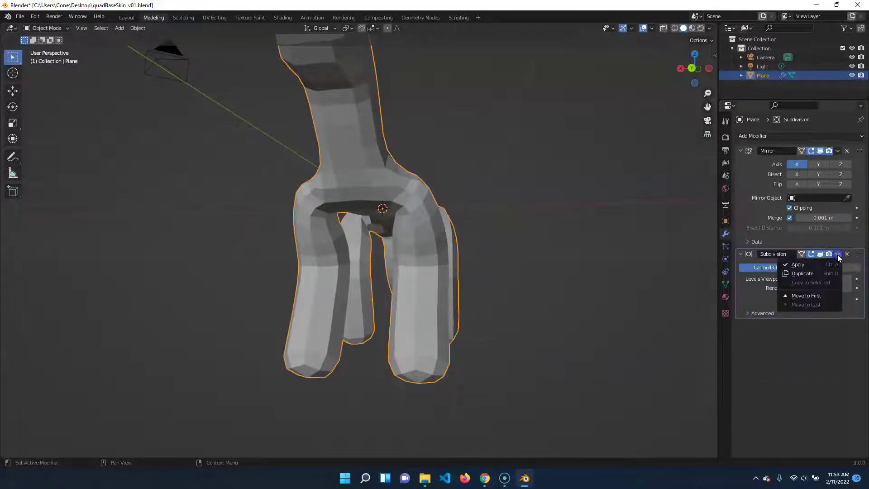
{"action": "left_click", "coordinate": [829, 266]}
{"action": "middle_click_drag", "start_coordinate": [517, 227], "coordinate": [447, 238]}
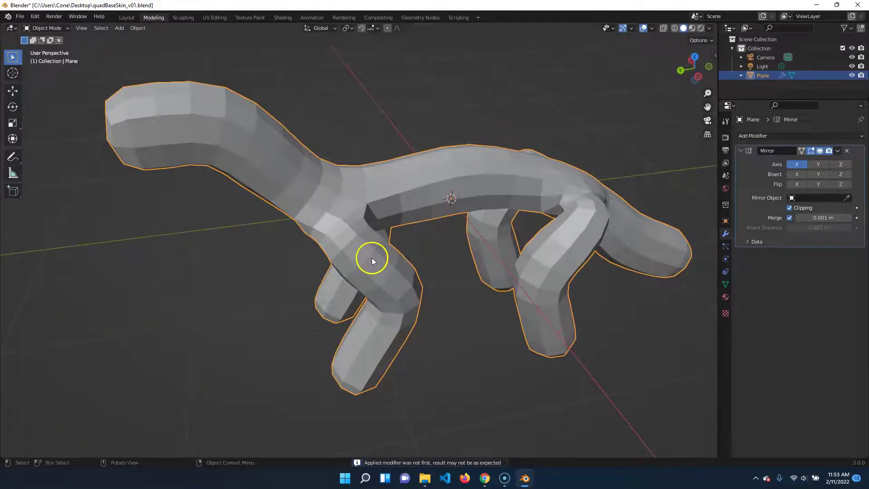
{"action": "key", "text": "Tab"}
Examine the subdivided mesh from the front and sides, checking the legs, shoulders, hips, neck and tail.
{"action": "middle_click_drag", "start_coordinate": [386, 291], "coordinate": [341, 227]}
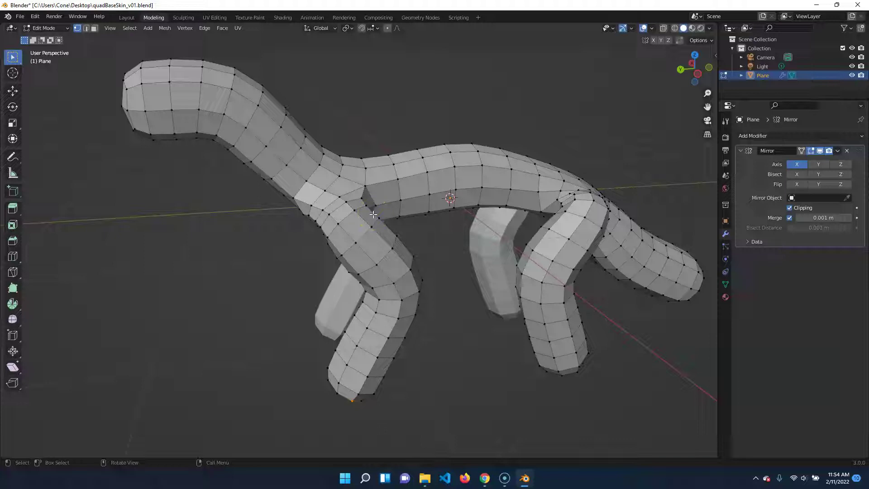
{"action": "middle_click_drag", "start_coordinate": [427, 311], "coordinate": [436, 247]}
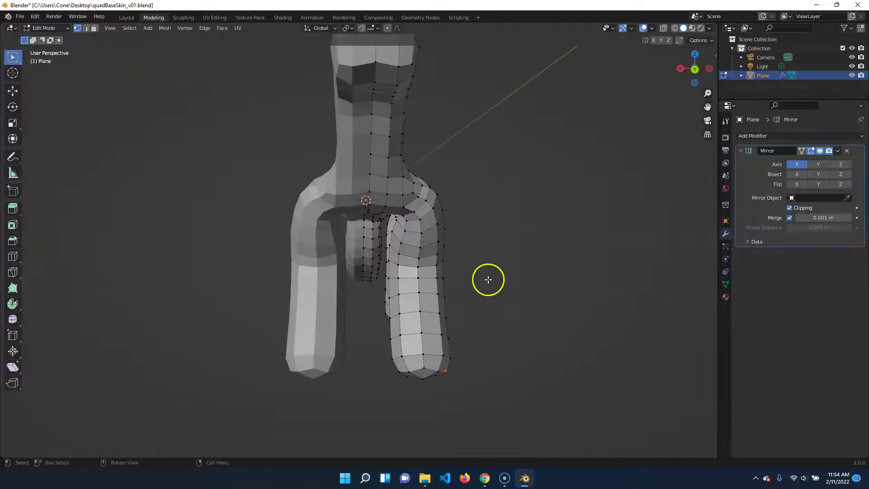
{"action": "middle_click_drag", "start_coordinate": [488, 279], "coordinate": [354, 355]}
{"action": "middle_click_drag", "start_coordinate": [465, 404], "coordinate": [437, 303]}
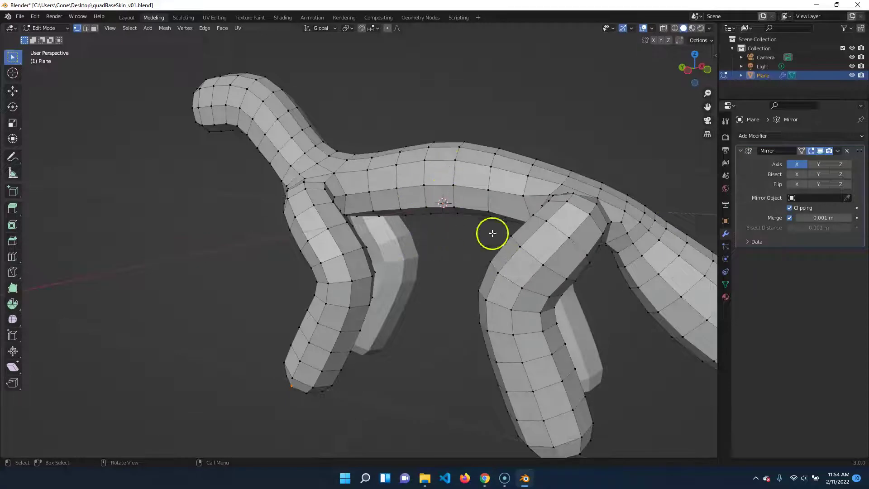
{"action": "scroll", "coordinate": [408, 358], "scroll_direction": "down", "scroll_amount": 3}
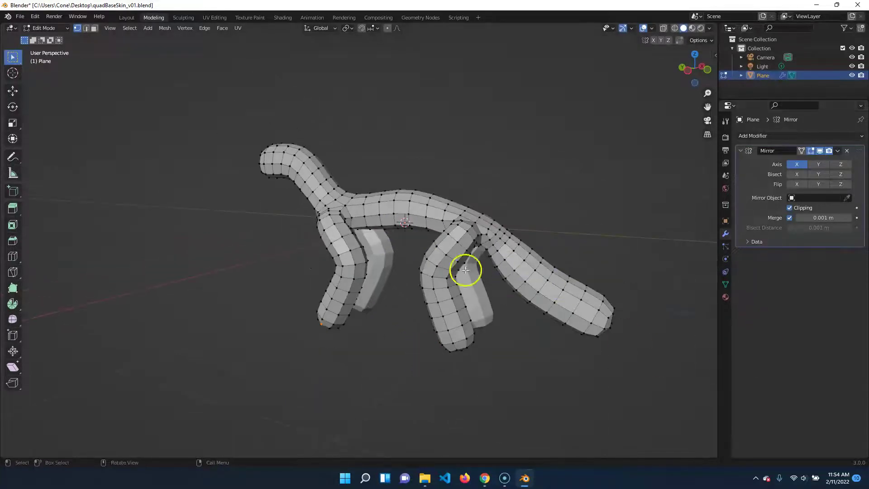
{"action": "scroll", "coordinate": [389, 245], "scroll_direction": "up", "scroll_amount": 2}
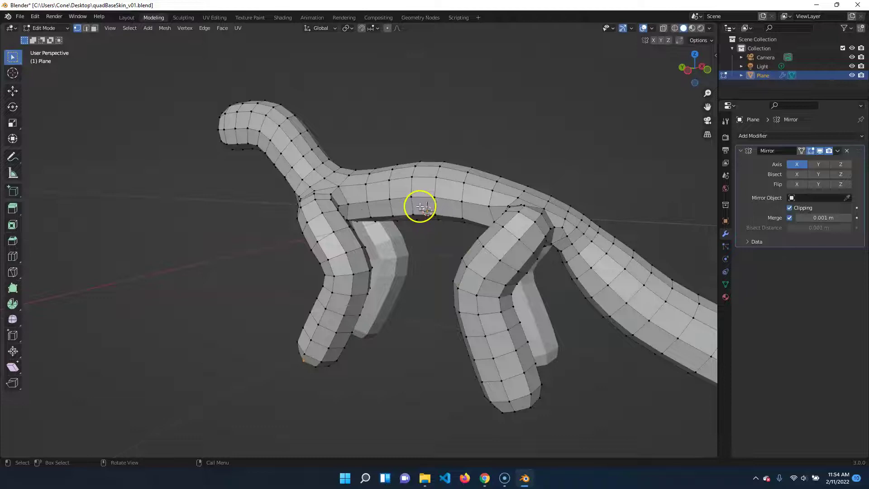
{"action": "middle_click_drag", "start_coordinate": [382, 318], "coordinate": [457, 302]}
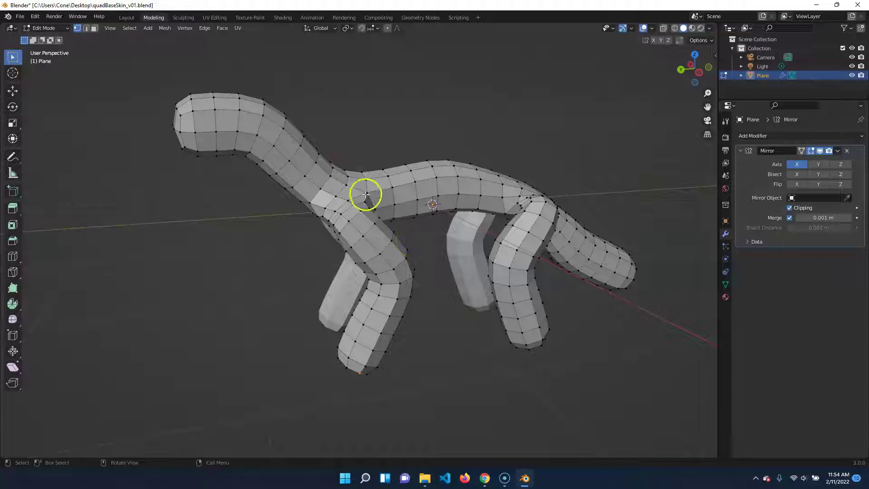
{"action": "middle_click_drag", "start_coordinate": [386, 383], "coordinate": [422, 345]}
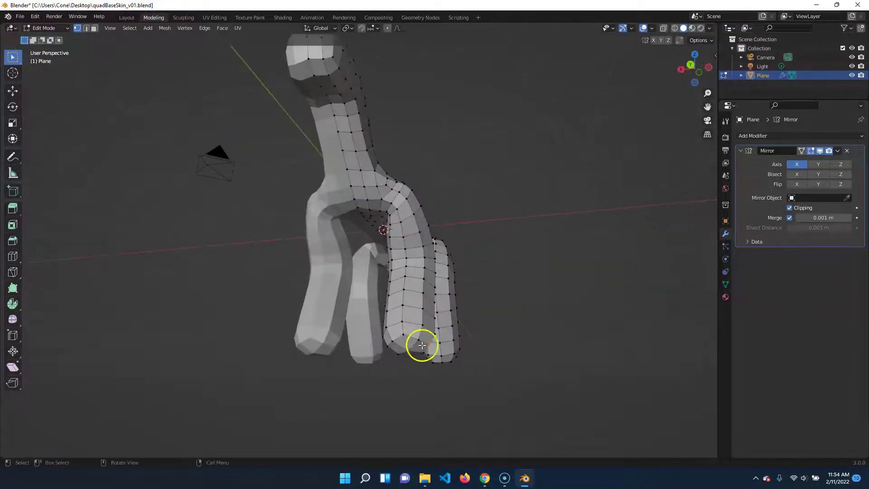
{"action": "middle_click_drag", "start_coordinate": [499, 301], "coordinate": [168, 126]}
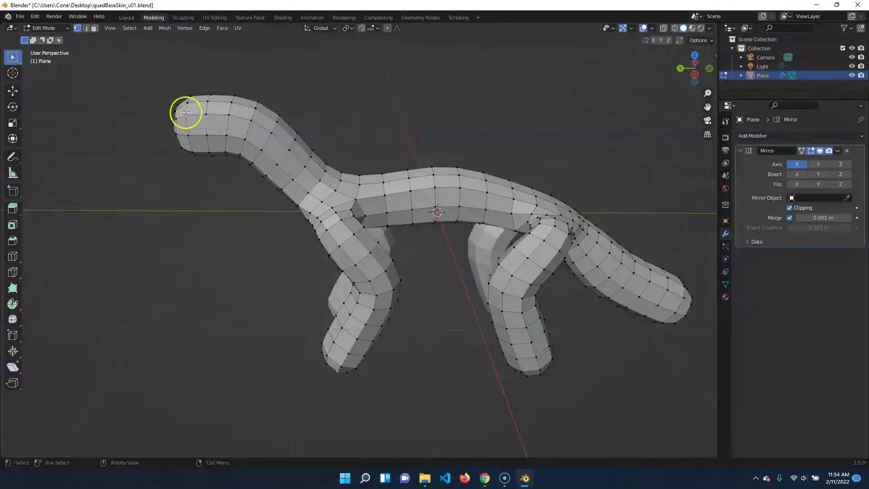
Switch to the Sculpting workspace and choose the Grab brush.
{"action": "left_click", "coordinate": [183, 18]}
{"action": "mouse_move", "coordinate": [367, 204]}
{"action": "middle_mouse_down"}
{"action": "mouse_move", "coordinate": [501, 321]}
{"action": "mouse_move", "coordinate": [297, 306]}
{"action": "mouse_move", "coordinate": [262, 322]}
{"action": "middle_mouse_up"}
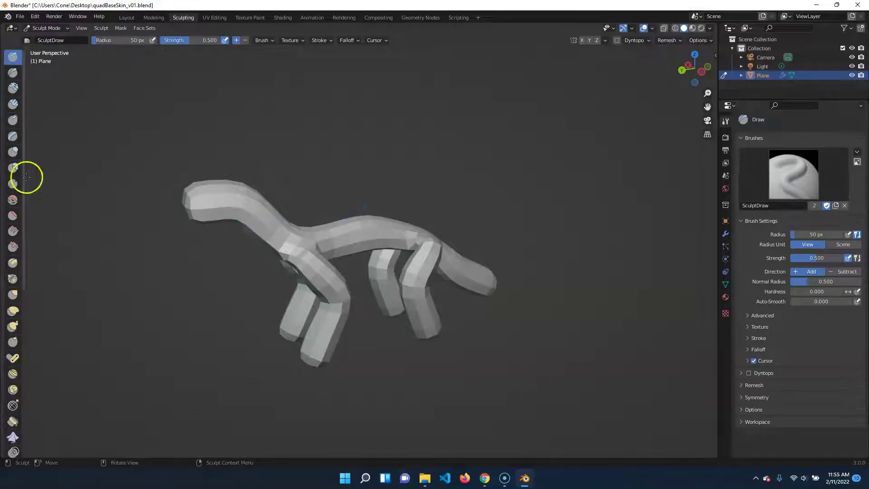
{"action": "left_click", "coordinate": [13, 294]}
{"action": "scroll", "coordinate": [365, 227], "scroll_direction": "up", "scroll_amount": 2}
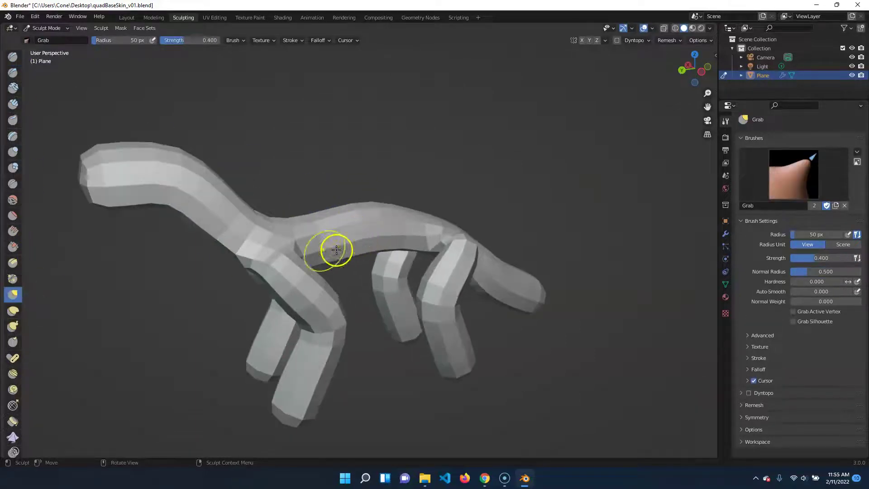
Enlarge the Grab brush radius to 94 px and enable sculpt mirror symmetry on the X axis.
{"action": "middle_click_drag", "start_coordinate": [311, 181], "coordinate": [287, 181]}
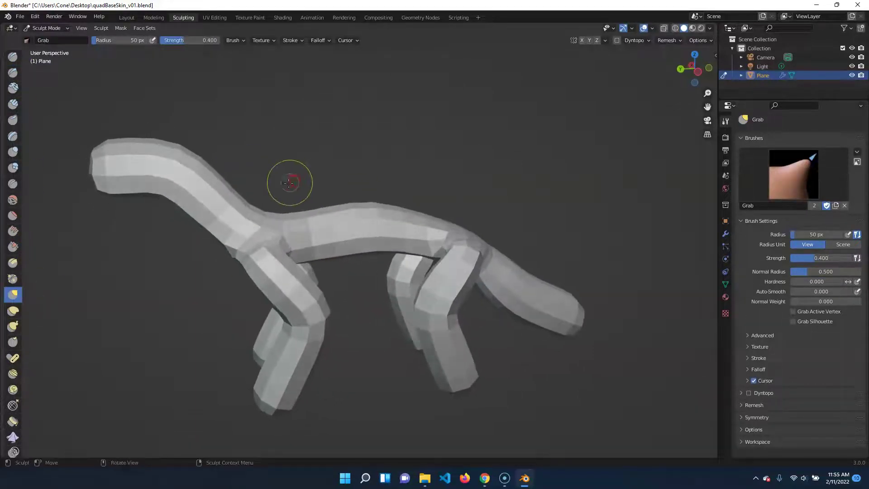
{"action": "key", "text": "f"}
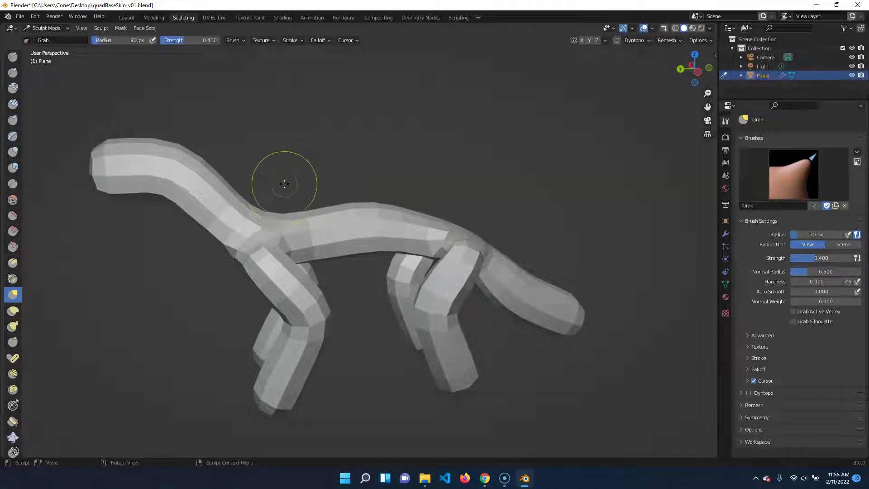
{"action": "left_click", "coordinate": [283, 200]}
{"action": "key", "text": "f"}
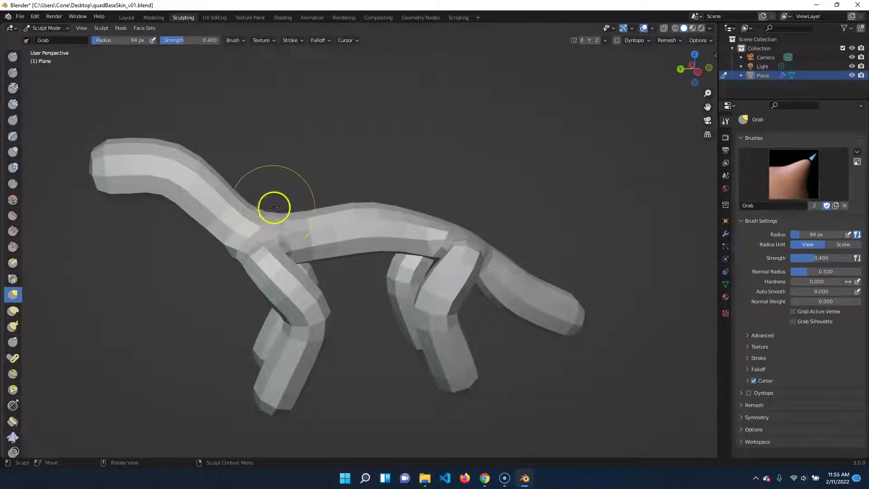
{"action": "left_click", "coordinate": [273, 215]}
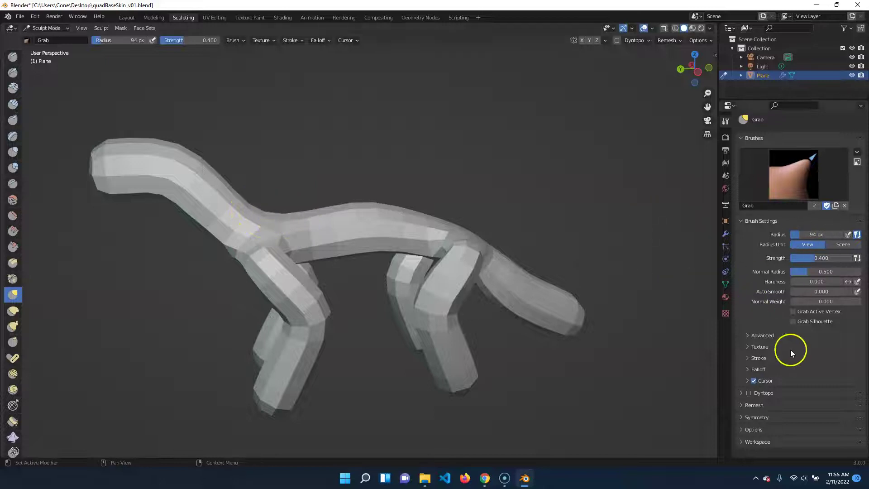
{"action": "left_click", "coordinate": [765, 418]}
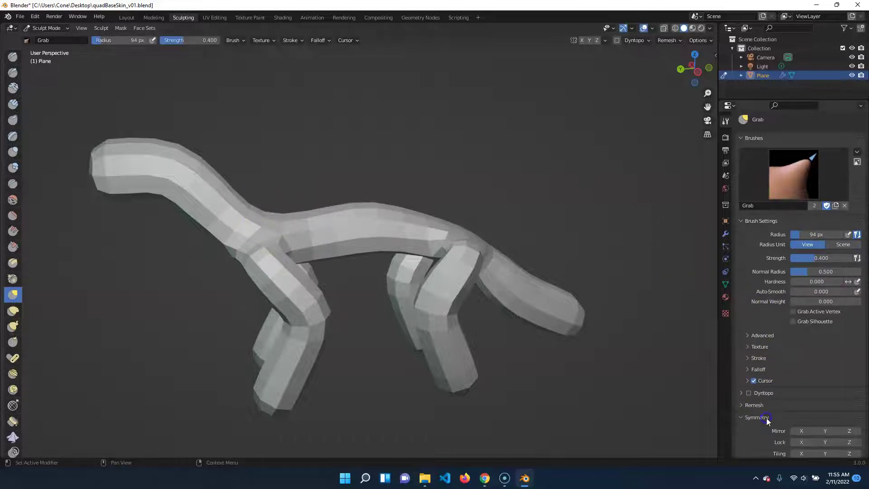
{"action": "scroll", "coordinate": [769, 412], "scroll_direction": "down", "scroll_amount": 3}
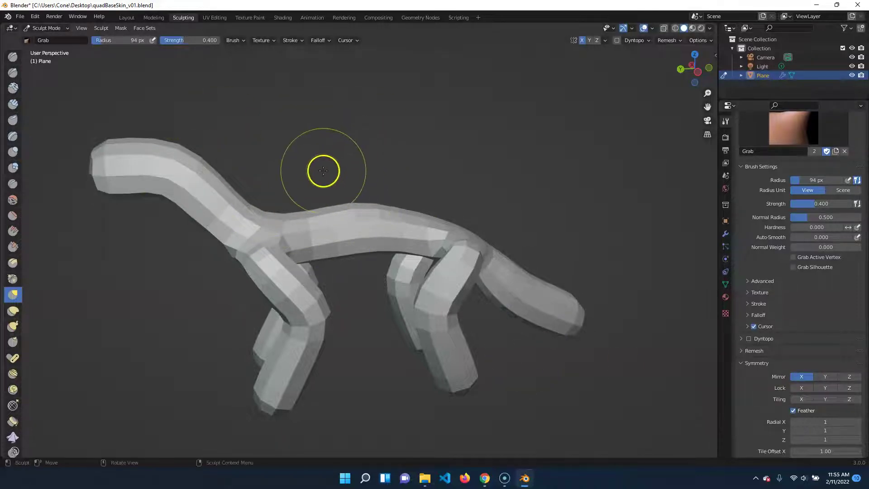
Pull the dip between the neck base and the back upward with the Grab brush from a side view.
{"action": "mouse_move", "coordinate": [322, 169]}
{"action": "middle_mouse_down"}
{"action": "mouse_move", "coordinate": [345, 169]}
{"action": "mouse_move", "coordinate": [384, 256]}
{"action": "middle_mouse_up"}
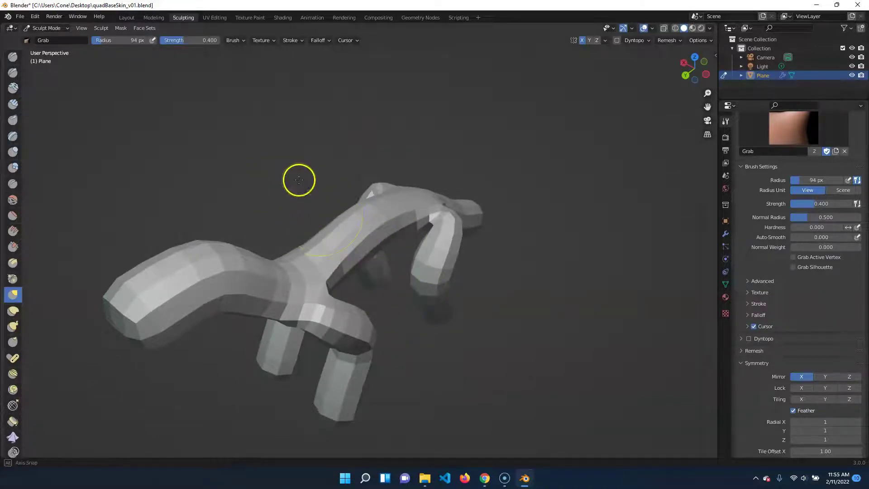
{"action": "middle_click_drag", "start_coordinate": [299, 180], "coordinate": [252, 137]}
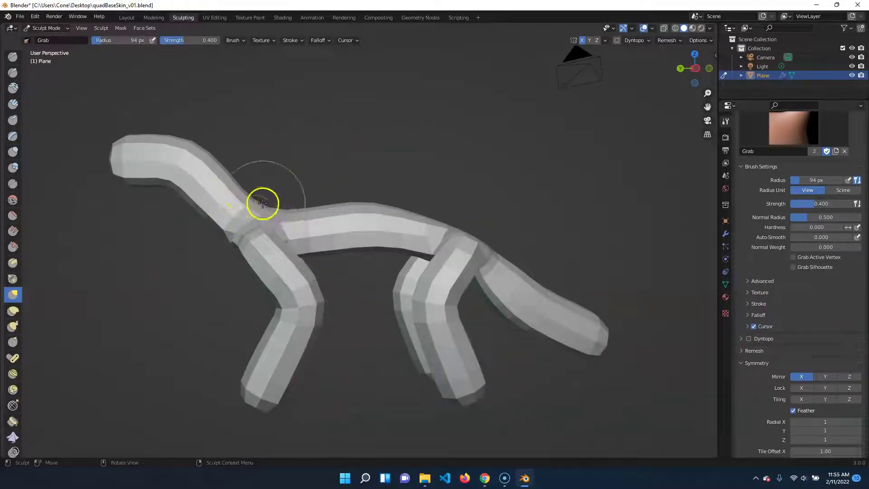
{"action": "left_click_drag", "start_coordinate": [263, 204], "coordinate": [276, 183]}
{"action": "left_click_drag", "start_coordinate": [302, 210], "coordinate": [295, 203]}
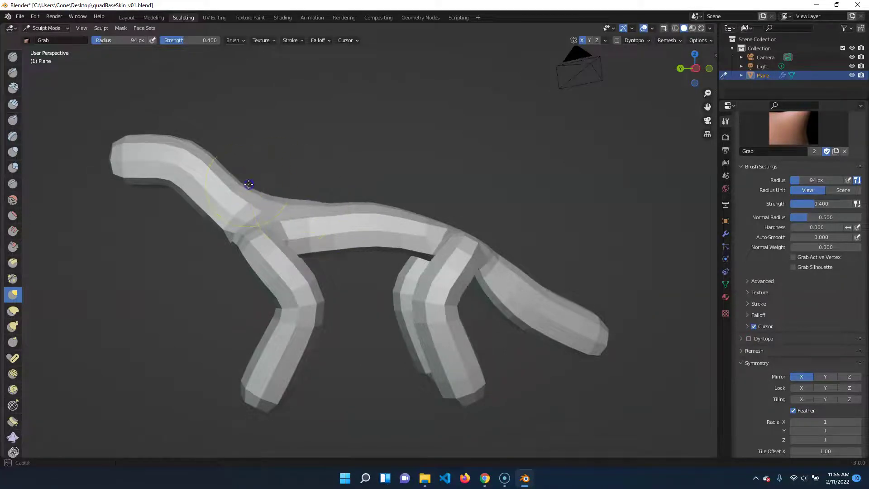
{"action": "mouse_move", "coordinate": [378, 122]}
{"action": "middle_mouse_down"}
{"action": "mouse_move", "coordinate": [336, 177]}
{"action": "mouse_move", "coordinate": [335, 235]}
{"action": "middle_mouse_up"}
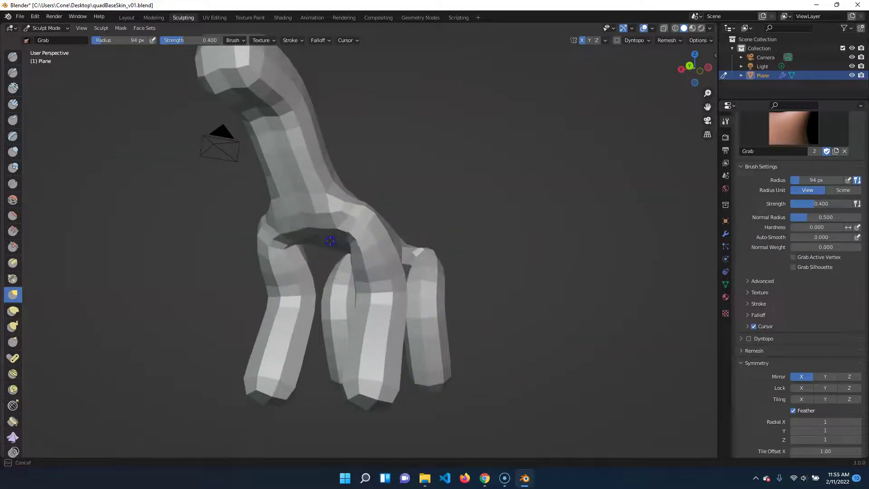
Switch to the Draw brush and fill out and smooth the underside of the torso from the belly to the chest.
{"action": "middle_click_drag", "start_coordinate": [477, 140], "coordinate": [397, 200]}
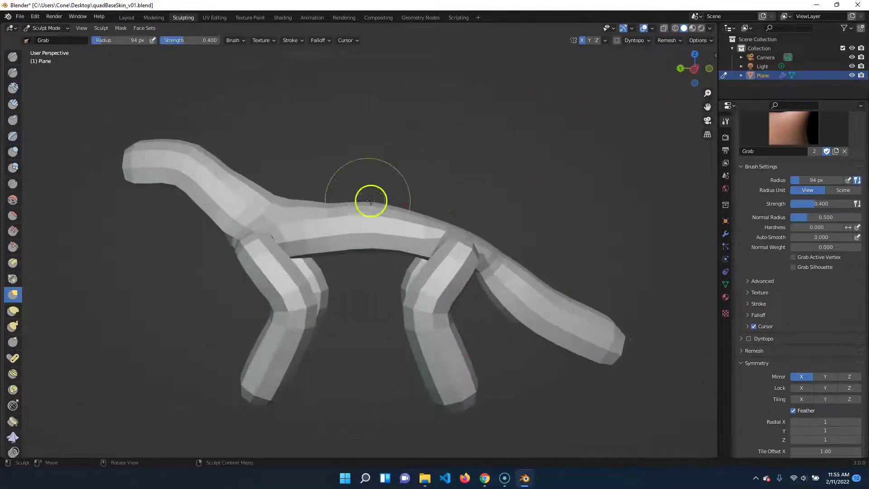
{"action": "mouse_move", "coordinate": [379, 326]}
{"action": "middle_mouse_down"}
{"action": "mouse_move", "coordinate": [384, 289]}
{"action": "mouse_move", "coordinate": [379, 333]}
{"action": "middle_mouse_up"}
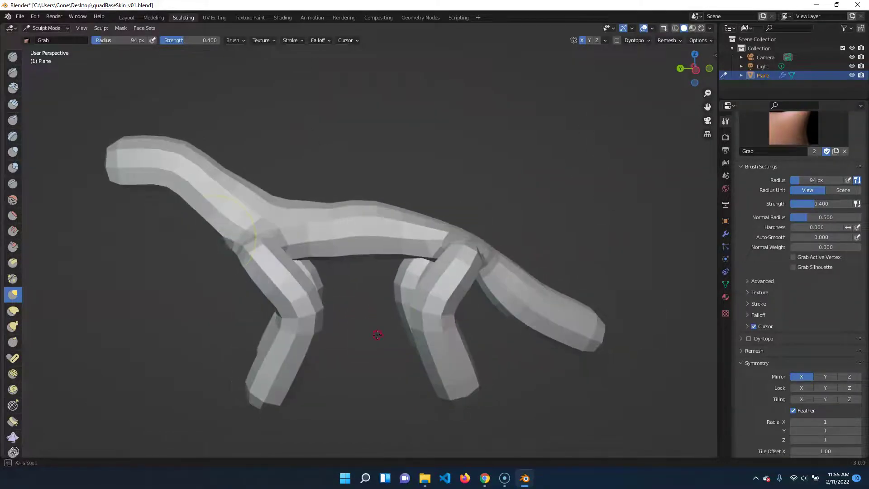
{"action": "left_click", "coordinate": [13, 57]}
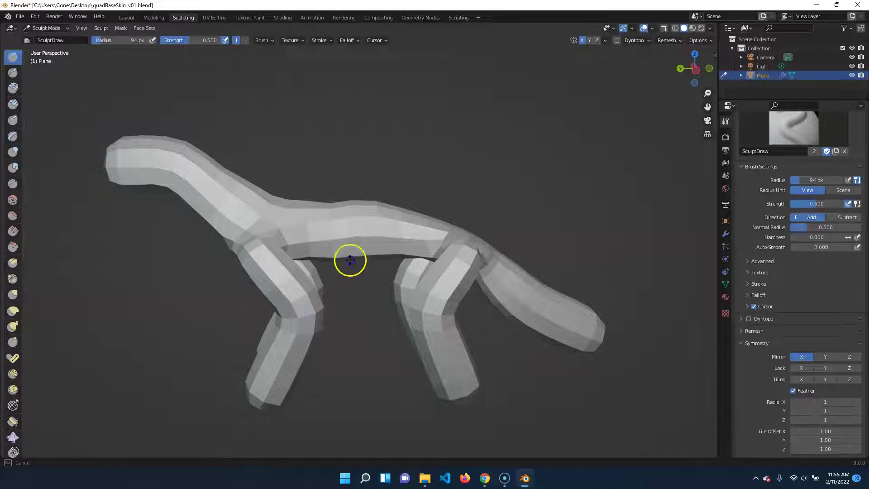
{"action": "middle_click_drag", "start_coordinate": [432, 186], "coordinate": [345, 260]}
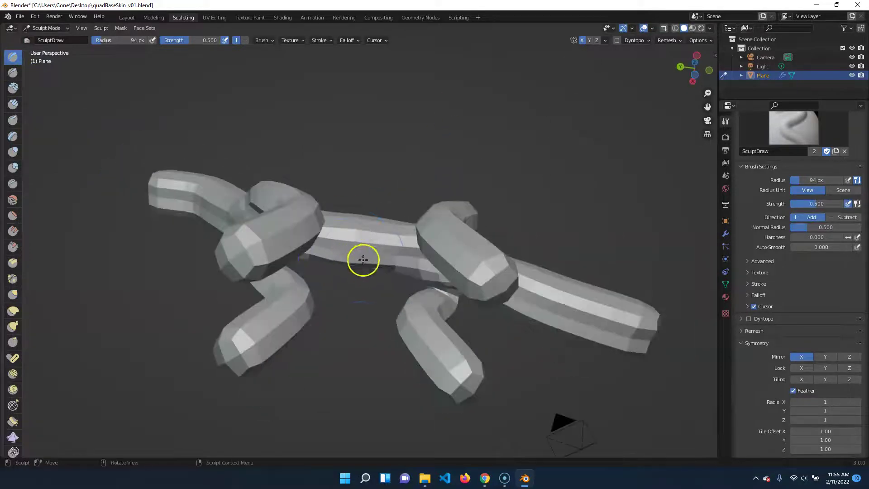
{"action": "middle_click_drag", "start_coordinate": [429, 160], "coordinate": [442, 125]}
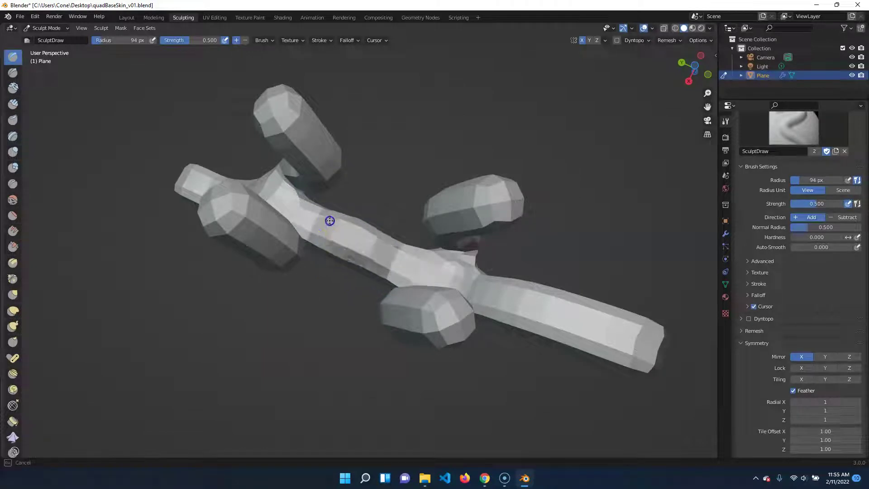
{"action": "middle_click_drag", "start_coordinate": [415, 152], "coordinate": [367, 230]}
{"action": "mouse_move", "coordinate": [367, 231]}
{"action": "left_mouse_down", "text": "shift"}
{"action": "mouse_move", "coordinate": [355, 227]}
{"action": "mouse_move", "coordinate": [355, 237]}
{"action": "mouse_move", "coordinate": [362, 224]}
{"action": "mouse_move", "coordinate": [262, 186]}
{"action": "left_mouse_up", "text": "shift"}
Sculpt and smooth the transitions at the neck base, shoulders and hips down toward the tail.
{"action": "middle_click_drag", "start_coordinate": [362, 140], "coordinate": [350, 231]}
{"action": "middle_click_drag", "start_coordinate": [295, 159], "coordinate": [286, 152]}
{"action": "mouse_move", "coordinate": [265, 191]}
{"action": "left_mouse_down"}
{"action": "mouse_move", "coordinate": [266, 238]}
{"action": "mouse_move", "coordinate": [246, 210]}
{"action": "left_mouse_up"}
{"action": "mouse_move", "coordinate": [434, 179]}
{"action": "middle_mouse_down"}
{"action": "mouse_move", "coordinate": [467, 188]}
{"action": "mouse_move", "coordinate": [455, 268]}
{"action": "middle_mouse_up"}
{"action": "mouse_move", "coordinate": [456, 268]}
{"action": "left_mouse_down"}
{"action": "mouse_move", "coordinate": [465, 280]}
{"action": "mouse_move", "coordinate": [412, 235]}
{"action": "mouse_move", "coordinate": [551, 314]}
{"action": "mouse_move", "coordinate": [509, 311]}
{"action": "mouse_move", "coordinate": [635, 390]}
{"action": "mouse_move", "coordinate": [625, 453]}
{"action": "mouse_move", "coordinate": [568, 411]}
{"action": "mouse_move", "coordinate": [584, 436]}
{"action": "left_mouse_up"}
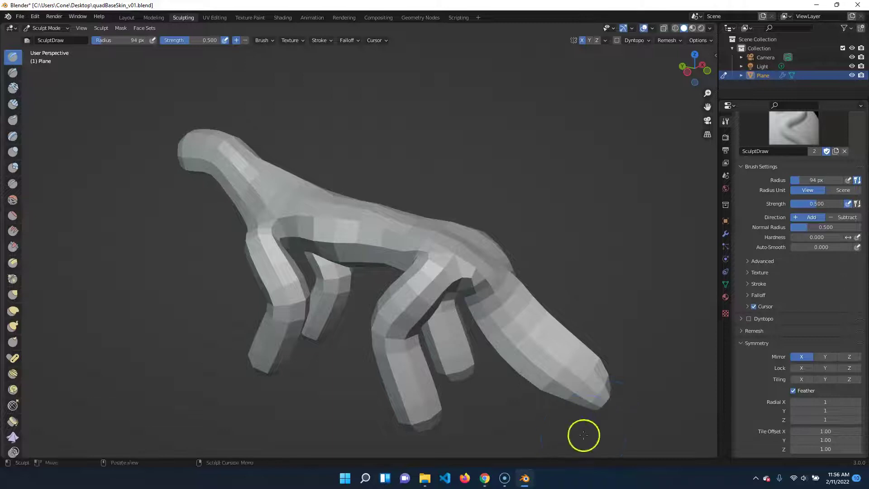
Smooth the blunt end of the tail into a narrower, rounded tip, working around it from behind and the side.
{"action": "middle_click_drag", "start_coordinate": [584, 435], "coordinate": [587, 369]}
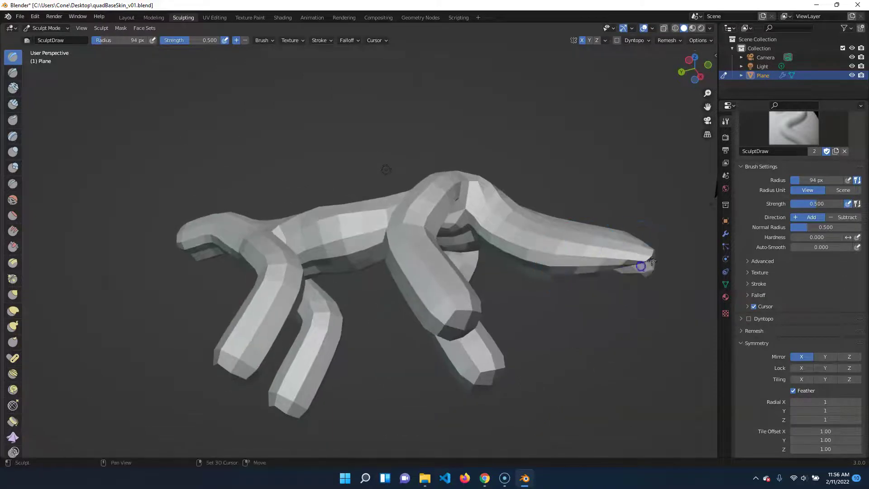
{"action": "middle_click_drag", "start_coordinate": [652, 347], "coordinate": [572, 349]}
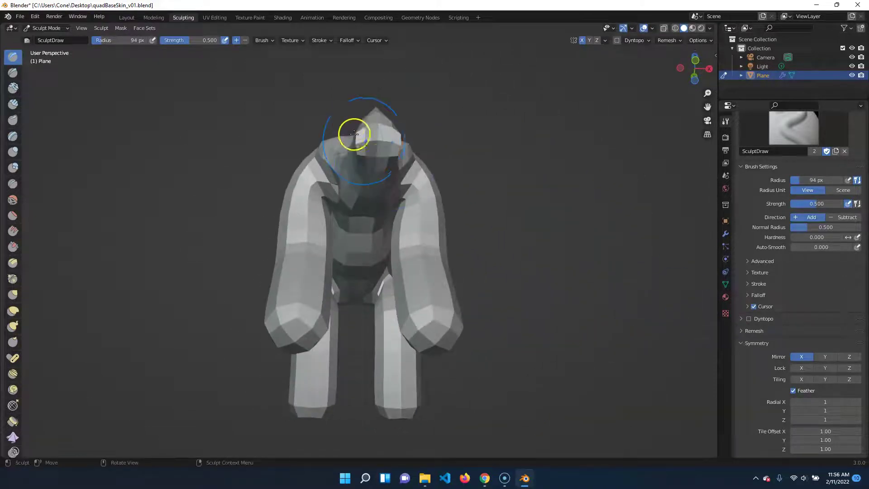
{"action": "middle_click_drag", "start_coordinate": [525, 254], "coordinate": [602, 253]}
{"action": "mouse_move", "coordinate": [627, 186]}
{"action": "left_mouse_down"}
{"action": "mouse_move", "coordinate": [574, 168]}
{"action": "mouse_move", "coordinate": [557, 200]}
{"action": "left_mouse_up"}
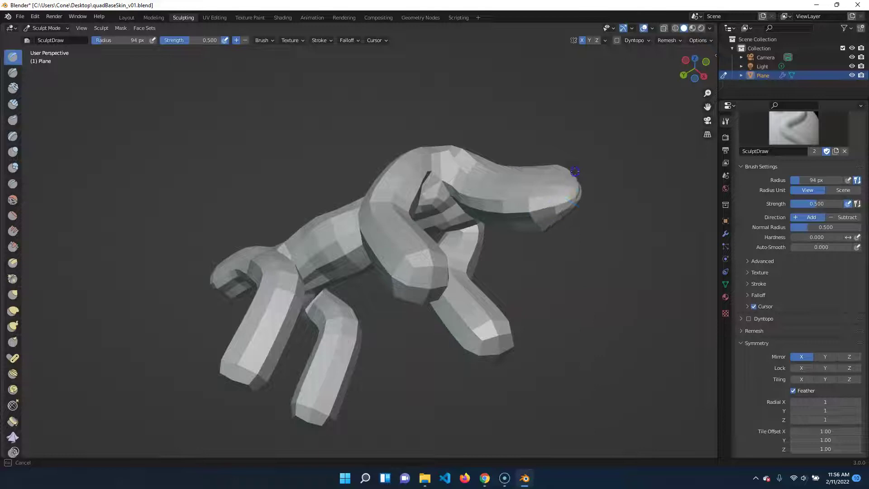
{"action": "middle_click_drag", "start_coordinate": [633, 178], "coordinate": [626, 246]}
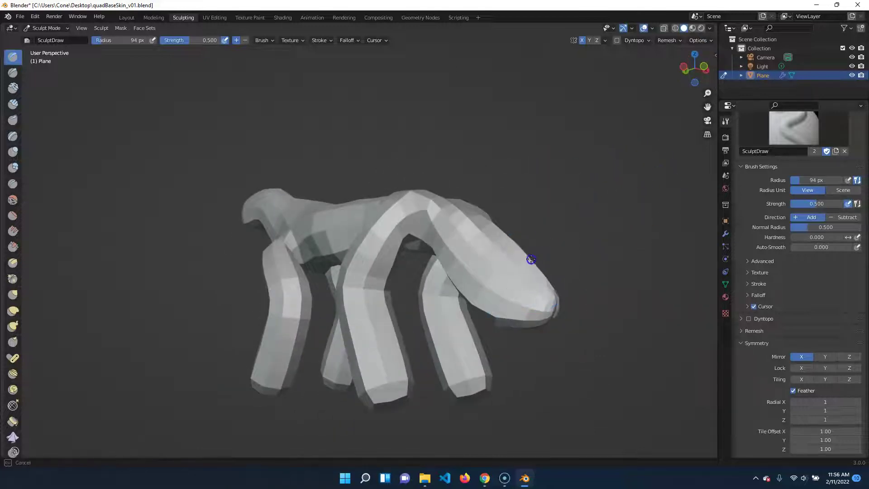
{"action": "middle_click_drag", "start_coordinate": [545, 380], "coordinate": [589, 238]}
{"action": "mouse_move", "coordinate": [589, 238]}
{"action": "left_mouse_down"}
{"action": "mouse_move", "coordinate": [592, 249]}
{"action": "mouse_move", "coordinate": [494, 237]}
{"action": "mouse_move", "coordinate": [563, 258]}
{"action": "mouse_move", "coordinate": [599, 249]}
{"action": "left_mouse_up"}
Taper the tail along its length into a pointed tip that narrows away from the hips.
{"action": "mouse_move", "coordinate": [599, 174]}
{"action": "middle_mouse_down"}
{"action": "mouse_move", "coordinate": [585, 256]}
{"action": "mouse_move", "coordinate": [569, 242]}
{"action": "middle_mouse_up"}
{"action": "left_click_drag", "start_coordinate": [499, 279], "coordinate": [525, 294]}
{"action": "left_click_drag", "start_coordinate": [538, 305], "coordinate": [537, 300]}
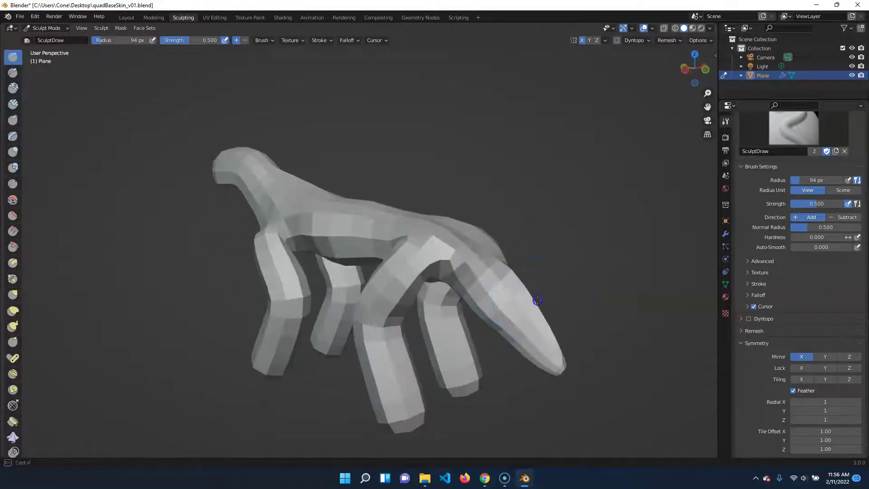
{"action": "middle_click_drag", "start_coordinate": [600, 305], "coordinate": [603, 320]}
{"action": "mouse_move", "coordinate": [460, 372]}
{"action": "left_mouse_down"}
{"action": "mouse_move", "coordinate": [450, 333]}
{"action": "mouse_move", "coordinate": [461, 375]}
{"action": "left_mouse_up"}
{"action": "mouse_move", "coordinate": [491, 398]}
{"action": "middle_mouse_down"}
{"action": "mouse_move", "coordinate": [516, 378]}
{"action": "mouse_move", "coordinate": [519, 249]}
{"action": "middle_mouse_up"}
{"action": "mouse_move", "coordinate": [519, 249]}
{"action": "left_mouse_down"}
{"action": "mouse_move", "coordinate": [541, 307]}
{"action": "mouse_move", "coordinate": [557, 322]}
{"action": "left_mouse_up"}
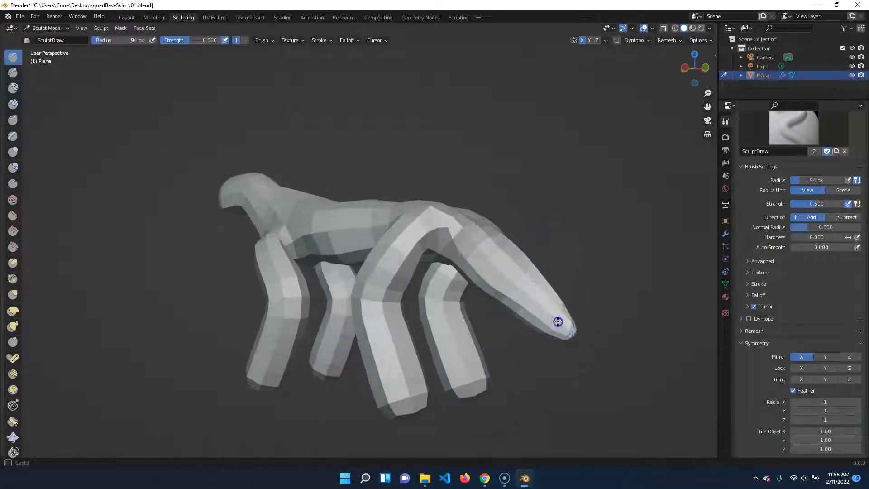
Build up the hips and upper hind legs with the Draw brush to form fuller thighs.
{"action": "middle_click_drag", "start_coordinate": [618, 351], "coordinate": [667, 306]}
{"action": "left_click_drag", "start_coordinate": [460, 258], "coordinate": [406, 250]}
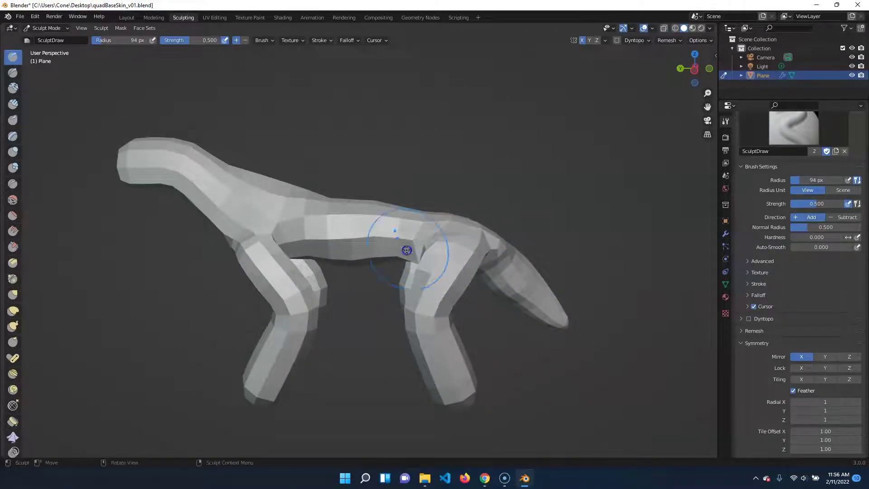
{"action": "mouse_move", "coordinate": [514, 356]}
{"action": "middle_mouse_down"}
{"action": "mouse_move", "coordinate": [510, 368]}
{"action": "mouse_move", "coordinate": [387, 223]}
{"action": "middle_mouse_up"}
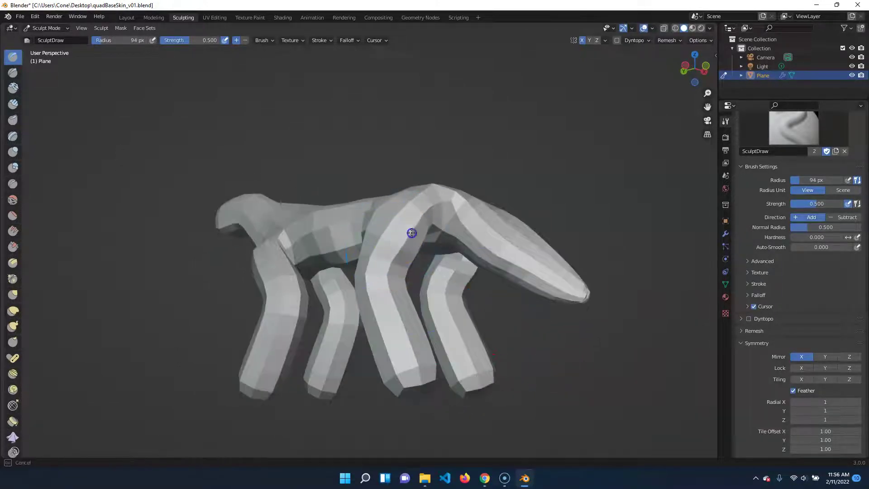
{"action": "middle_click_drag", "start_coordinate": [601, 198], "coordinate": [354, 165]}
{"action": "left_click_drag", "start_coordinate": [354, 165], "coordinate": [314, 181]}
{"action": "middle_click_drag", "start_coordinate": [21, 463], "coordinate": [328, 194]}
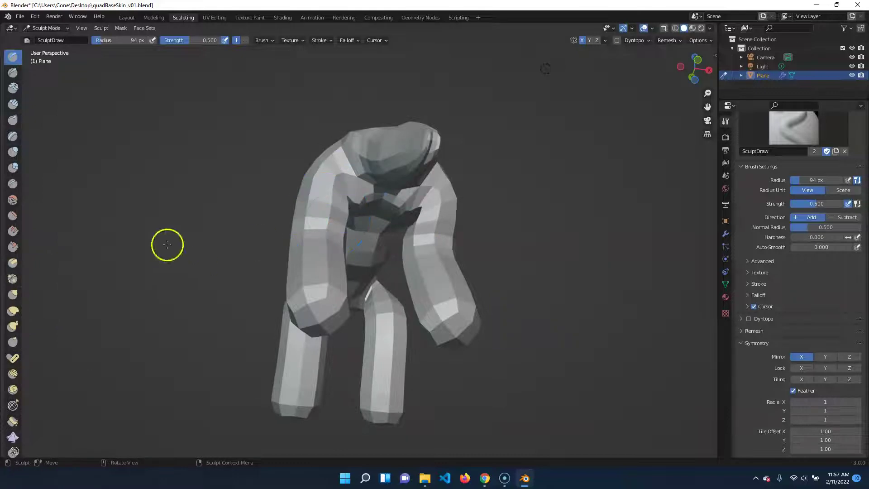
Slim the lower hind legs by smoothing and carving inward between the knee and the foot.
{"action": "middle_click_drag", "start_coordinate": [164, 248], "coordinate": [432, 346]}
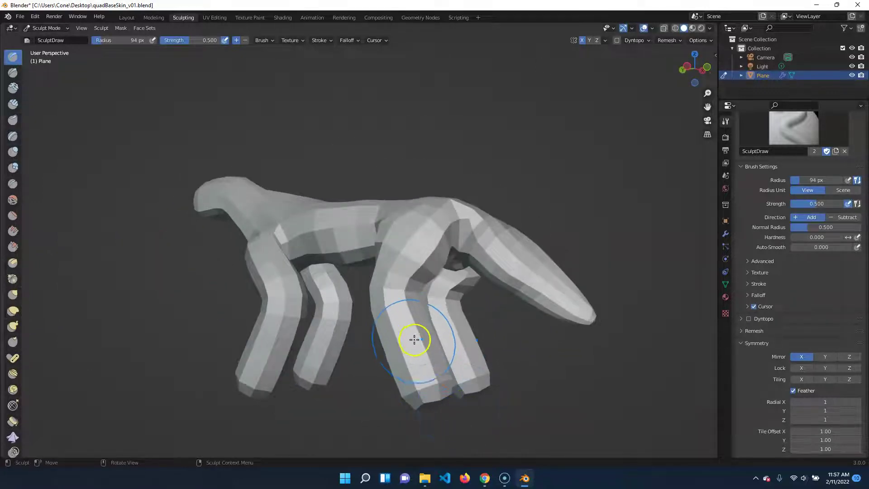
{"action": "mouse_move", "coordinate": [426, 360]}
{"action": "left_mouse_down", "text": "shift"}
{"action": "mouse_move", "coordinate": [405, 360]}
{"action": "mouse_move", "coordinate": [407, 312]}
{"action": "left_mouse_up", "text": "shift"}
{"action": "middle_click_drag", "start_coordinate": [513, 386], "coordinate": [555, 407]}
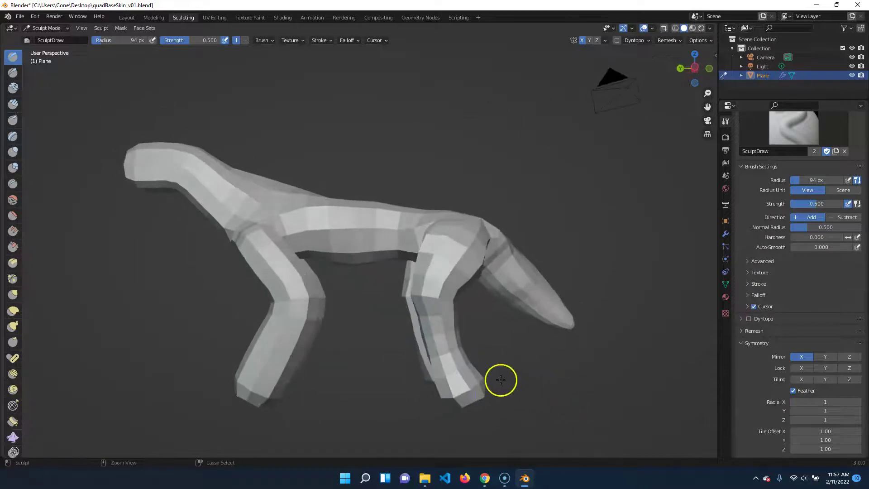
{"action": "middle_click_drag", "start_coordinate": [518, 373], "coordinate": [530, 398]}
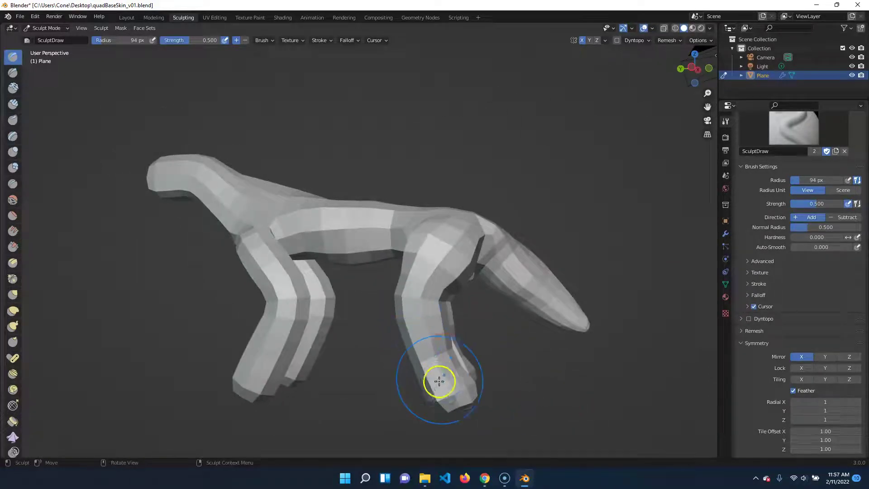
{"action": "left_click_drag", "start_coordinate": [438, 359], "coordinate": [430, 317], "text": "ctrl"}
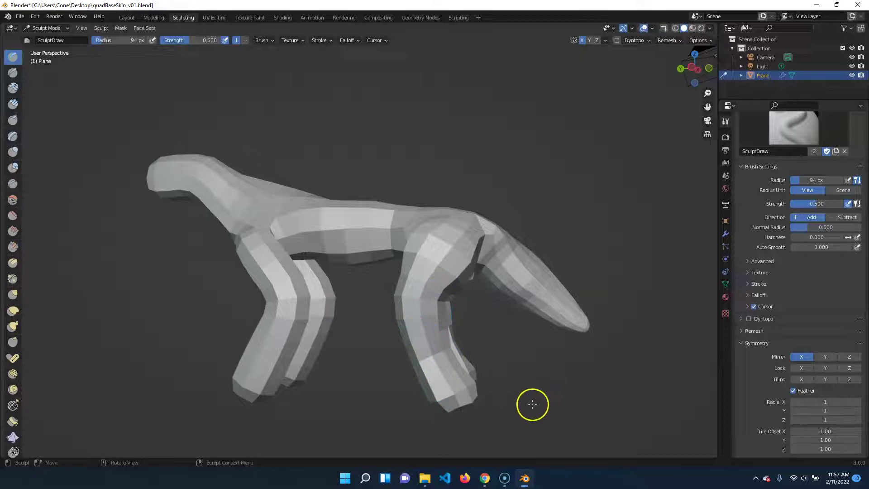
{"action": "middle_click_drag", "start_coordinate": [532, 404], "coordinate": [467, 357]}
{"action": "middle_click_drag", "start_coordinate": [565, 405], "coordinate": [465, 354]}
{"action": "middle_click_drag", "start_coordinate": [507, 394], "coordinate": [528, 396]}
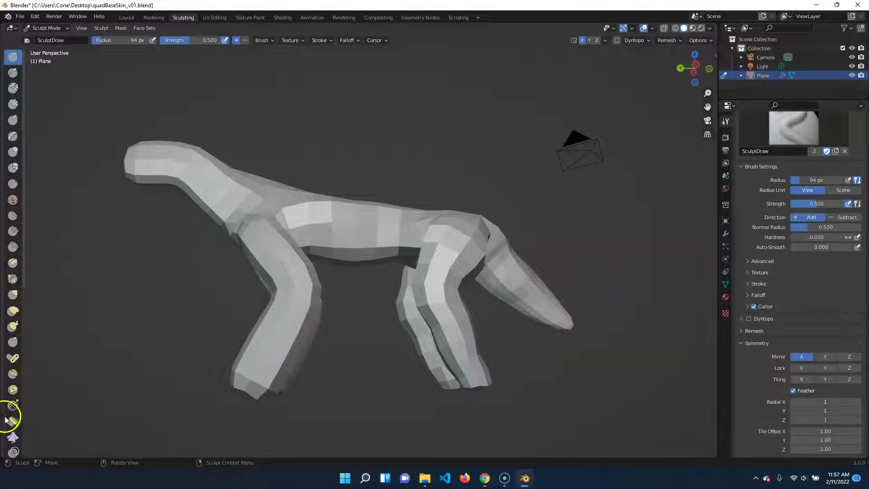
Switch to the Grab brush and shape the ends of the hind legs into flatter feet.
{"action": "left_click", "coordinate": [13, 295]}
{"action": "left_click_drag", "start_coordinate": [475, 382], "coordinate": [472, 391]}
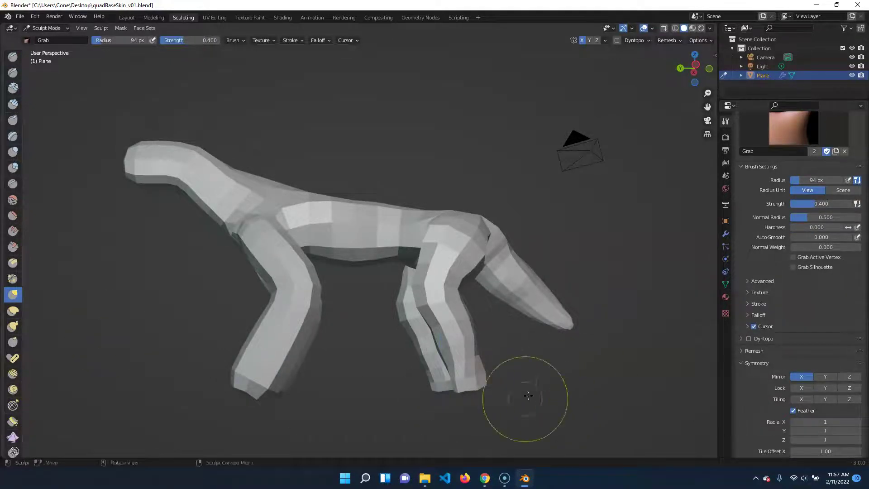
{"action": "middle_click_drag", "start_coordinate": [529, 395], "coordinate": [601, 340]}
{"action": "left_click_drag", "start_coordinate": [436, 378], "coordinate": [438, 367]}
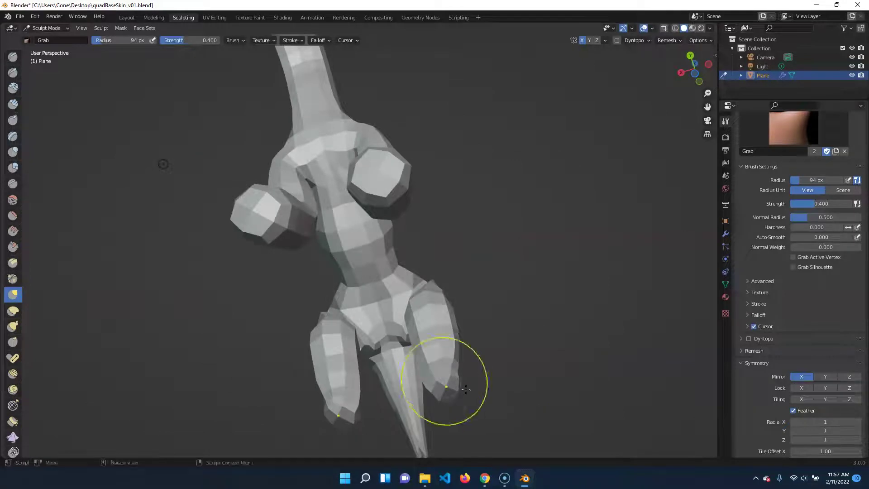
{"action": "mouse_move", "coordinate": [537, 417]}
{"action": "middle_mouse_down"}
{"action": "mouse_move", "coordinate": [489, 429]}
{"action": "mouse_move", "coordinate": [520, 417]}
{"action": "middle_mouse_up"}
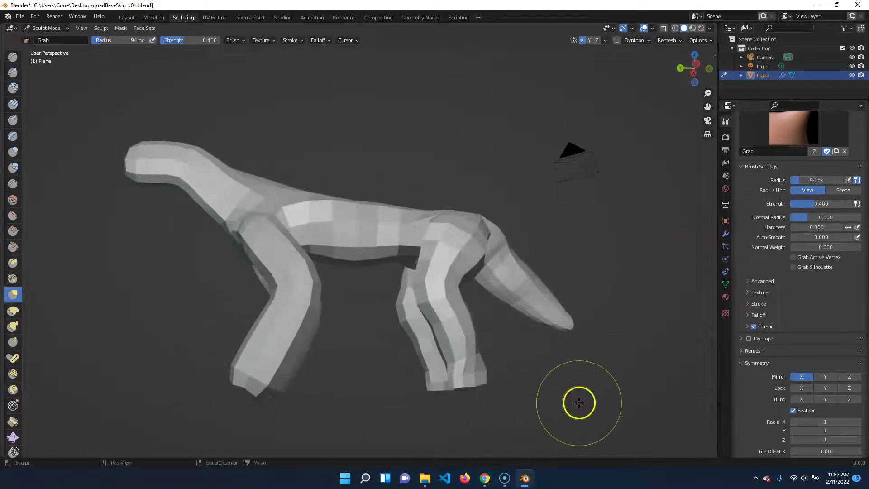
Pull the lower hind legs backward with the Grab brush and adjust the hind legs' placement from behind.
{"action": "middle_click_drag", "start_coordinate": [579, 403], "coordinate": [601, 337], "text": "shift"}
{"action": "mouse_move", "coordinate": [506, 371]}
{"action": "middle_mouse_down"}
{"action": "mouse_move", "coordinate": [495, 381]}
{"action": "mouse_move", "coordinate": [507, 371]}
{"action": "middle_mouse_up"}
{"action": "mouse_move", "coordinate": [481, 309]}
{"action": "left_mouse_down"}
{"action": "mouse_move", "coordinate": [463, 329]}
{"action": "mouse_move", "coordinate": [458, 315]}
{"action": "mouse_move", "coordinate": [498, 310]}
{"action": "left_mouse_up"}
{"action": "mouse_move", "coordinate": [578, 369]}
{"action": "middle_mouse_down"}
{"action": "mouse_move", "coordinate": [473, 379]}
{"action": "mouse_move", "coordinate": [453, 371]}
{"action": "middle_mouse_up"}
{"action": "mouse_move", "coordinate": [290, 215]}
{"action": "left_mouse_down"}
{"action": "mouse_move", "coordinate": [277, 221]}
{"action": "mouse_move", "coordinate": [300, 201]}
{"action": "left_mouse_up"}
{"action": "middle_click_drag", "start_coordinate": [163, 283], "coordinate": [243, 195]}
{"action": "mouse_move", "coordinate": [273, 171]}
{"action": "left_mouse_down"}
{"action": "mouse_move", "coordinate": [260, 164]}
{"action": "mouse_move", "coordinate": [273, 177]}
{"action": "mouse_move", "coordinate": [273, 167]}
{"action": "mouse_move", "coordinate": [259, 167]}
{"action": "mouse_move", "coordinate": [278, 193]}
{"action": "mouse_move", "coordinate": [281, 171]}
{"action": "mouse_move", "coordinate": [266, 179]}
{"action": "mouse_move", "coordinate": [302, 205]}
{"action": "left_mouse_up"}
Pull the rear of the belly downward and adjust the inner thigh area from below with the Grab brush.
{"action": "mouse_move", "coordinate": [124, 240]}
{"action": "middle_mouse_down"}
{"action": "mouse_move", "coordinate": [130, 227]}
{"action": "mouse_move", "coordinate": [186, 248]}
{"action": "mouse_move", "coordinate": [306, 267]}
{"action": "mouse_move", "coordinate": [271, 260]}
{"action": "middle_mouse_up"}
{"action": "left_click_drag", "start_coordinate": [423, 194], "coordinate": [428, 255]}
{"action": "mouse_move", "coordinate": [388, 287]}
{"action": "middle_mouse_down"}
{"action": "mouse_move", "coordinate": [374, 291]}
{"action": "mouse_move", "coordinate": [462, 241]}
{"action": "middle_mouse_up"}
{"action": "left_click_drag", "start_coordinate": [462, 240], "coordinate": [450, 238]}
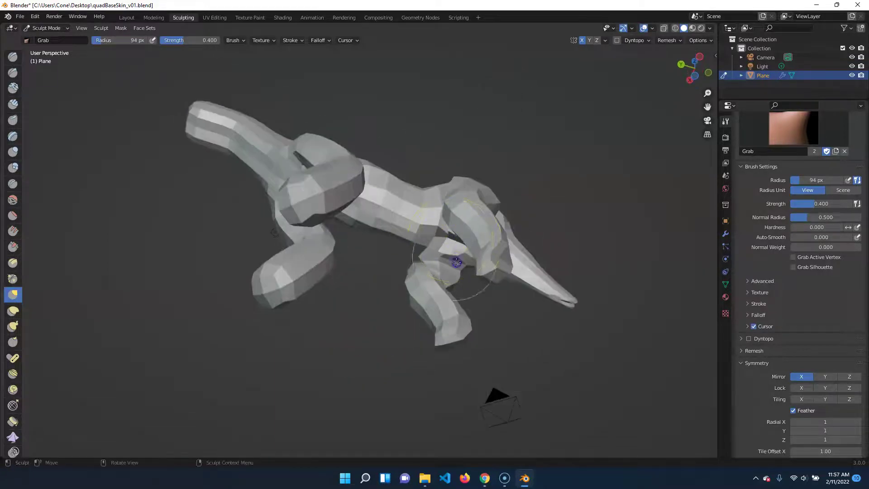
Reshape the hips and upper thighs from behind with the Grab brush.
{"action": "middle_click_drag", "start_coordinate": [464, 289], "coordinate": [490, 402]}
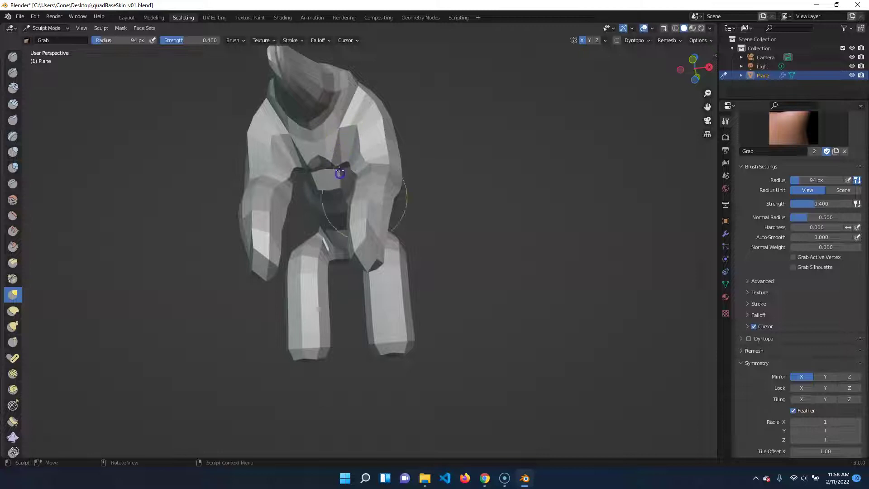
{"action": "middle_click_drag", "start_coordinate": [469, 215], "coordinate": [494, 208]}
{"action": "left_click_drag", "start_coordinate": [379, 162], "coordinate": [326, 136]}
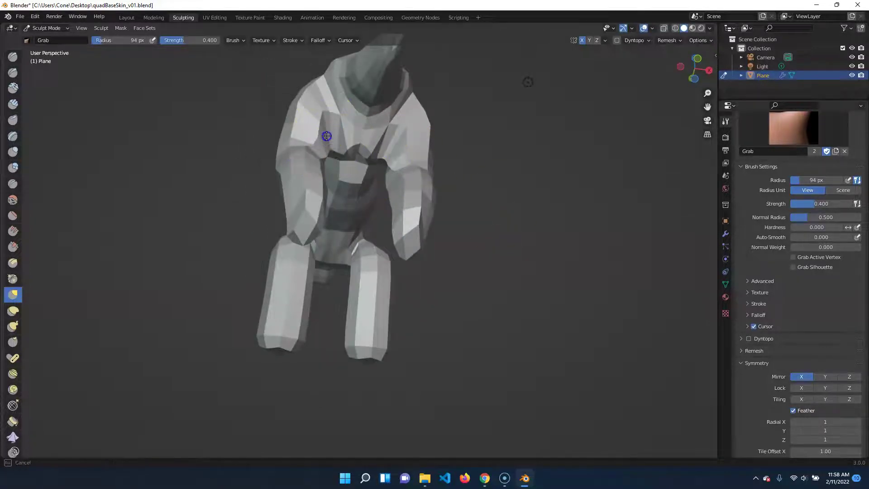
{"action": "middle_click_drag", "start_coordinate": [524, 226], "coordinate": [397, 194]}
{"action": "left_click_drag", "start_coordinate": [287, 141], "coordinate": [307, 181]}
{"action": "middle_click_drag", "start_coordinate": [155, 266], "coordinate": [277, 291]}
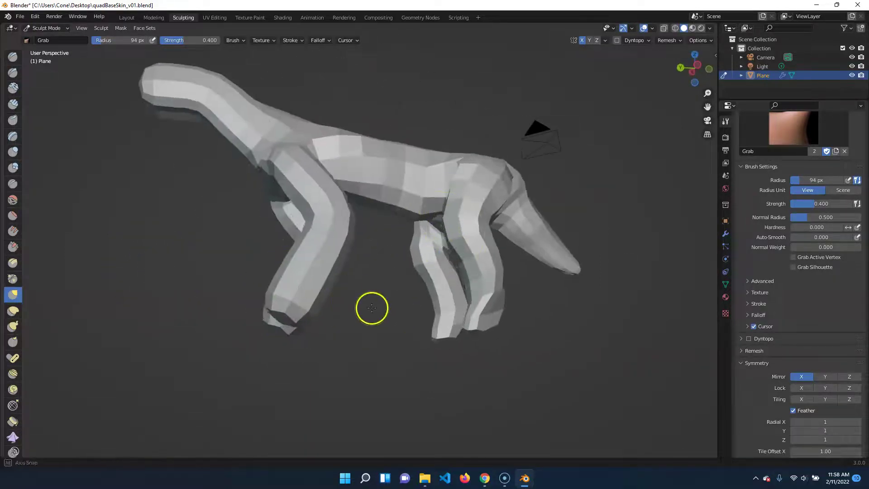
Refine the junction between the belly and the inner hind legs from a low angle with the Grab brush.
{"action": "middle_click_drag", "start_coordinate": [370, 306], "coordinate": [436, 237]}
{"action": "left_click_drag", "start_coordinate": [436, 237], "coordinate": [424, 269]}
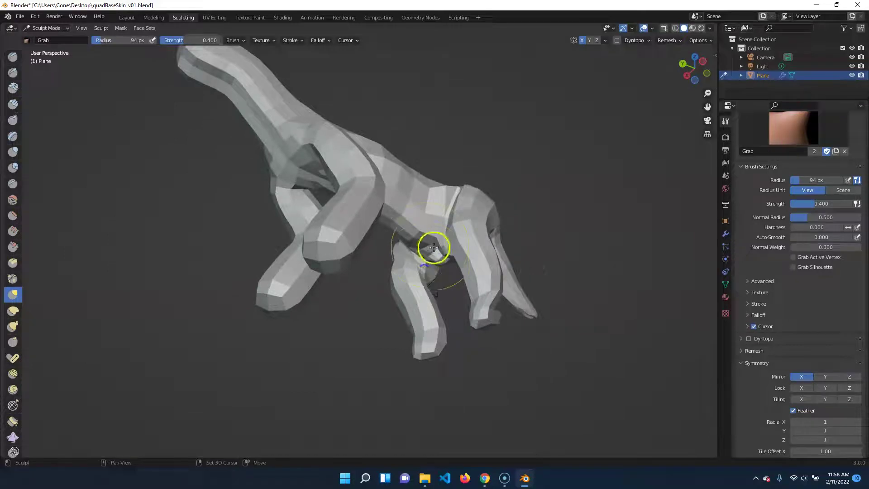
{"action": "middle_click_drag", "start_coordinate": [452, 374], "coordinate": [426, 206]}
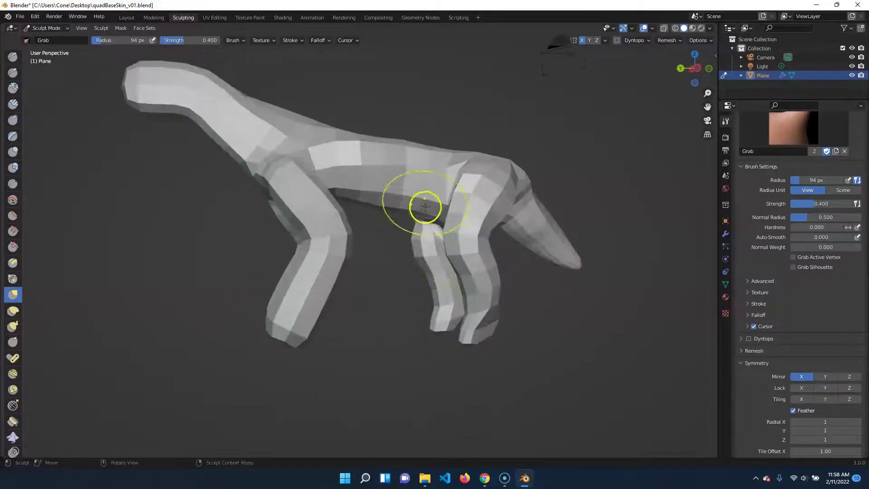
Pull the tops of the front legs upward over the neck base and torso to form broader shoulders.
{"action": "middle_click_drag", "start_coordinate": [372, 335], "coordinate": [306, 204]}
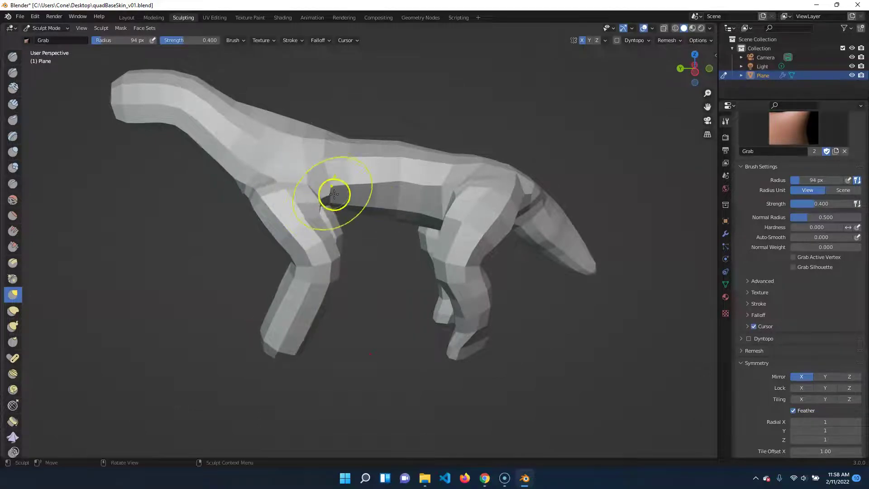
{"action": "mouse_move", "coordinate": [256, 174]}
{"action": "left_mouse_down"}
{"action": "mouse_move", "coordinate": [254, 185]}
{"action": "mouse_move", "coordinate": [259, 180]}
{"action": "left_mouse_up"}
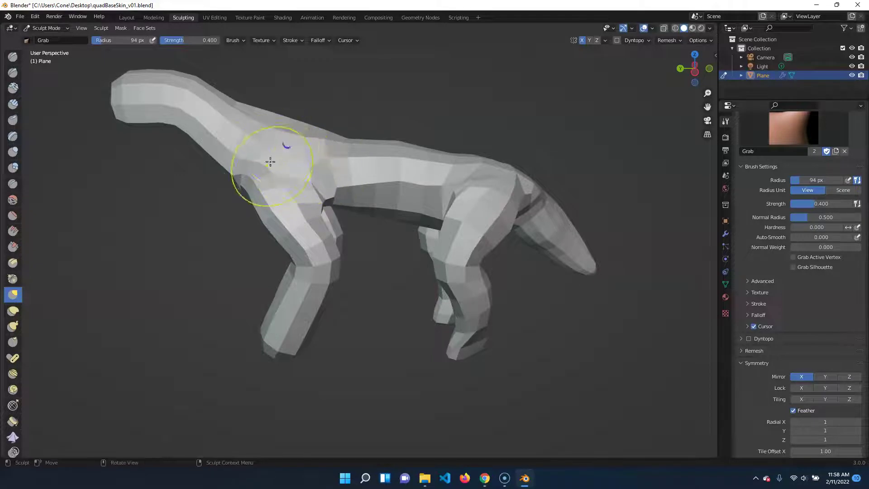
{"action": "middle_click_drag", "start_coordinate": [382, 111], "coordinate": [348, 144]}
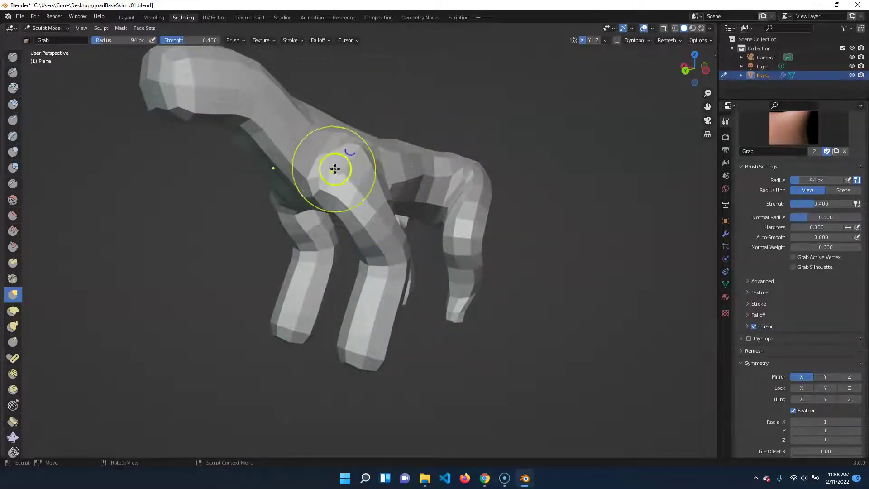
{"action": "mouse_move", "coordinate": [499, 375]}
{"action": "middle_mouse_down"}
{"action": "mouse_move", "coordinate": [442, 368]}
{"action": "mouse_move", "coordinate": [293, 184]}
{"action": "middle_mouse_up"}
{"action": "mouse_move", "coordinate": [293, 184]}
{"action": "left_mouse_down"}
{"action": "mouse_move", "coordinate": [314, 202]}
{"action": "mouse_move", "coordinate": [316, 268]}
{"action": "mouse_move", "coordinate": [281, 258]}
{"action": "mouse_move", "coordinate": [295, 269]}
{"action": "mouse_move", "coordinate": [288, 276]}
{"action": "mouse_move", "coordinate": [304, 258]}
{"action": "mouse_move", "coordinate": [312, 212]}
{"action": "left_mouse_up"}
Reshape the front legs along their length from a front view with the Grab brush.
{"action": "middle_click_drag", "start_coordinate": [347, 355], "coordinate": [425, 277]}
{"action": "mouse_move", "coordinate": [407, 243]}
{"action": "left_mouse_down"}
{"action": "mouse_move", "coordinate": [425, 241]}
{"action": "mouse_move", "coordinate": [413, 219]}
{"action": "mouse_move", "coordinate": [410, 229]}
{"action": "mouse_move", "coordinate": [432, 233]}
{"action": "mouse_move", "coordinate": [427, 213]}
{"action": "left_mouse_up"}
{"action": "left_click_drag", "start_coordinate": [405, 279], "coordinate": [417, 284]}
{"action": "left_click_drag", "start_coordinate": [407, 316], "coordinate": [424, 328]}
{"action": "mouse_move", "coordinate": [418, 295]}
{"action": "left_mouse_down"}
{"action": "mouse_move", "coordinate": [429, 283]}
{"action": "mouse_move", "coordinate": [423, 252]}
{"action": "left_mouse_up"}
Slim the lower front legs from the side and adjust the front feet with the Grab brush.
{"action": "middle_click_drag", "start_coordinate": [539, 357], "coordinate": [452, 359]}
{"action": "mouse_move", "coordinate": [319, 327]}
{"action": "left_mouse_down"}
{"action": "mouse_move", "coordinate": [297, 320]}
{"action": "mouse_move", "coordinate": [303, 286]}
{"action": "mouse_move", "coordinate": [328, 295]}
{"action": "left_mouse_up"}
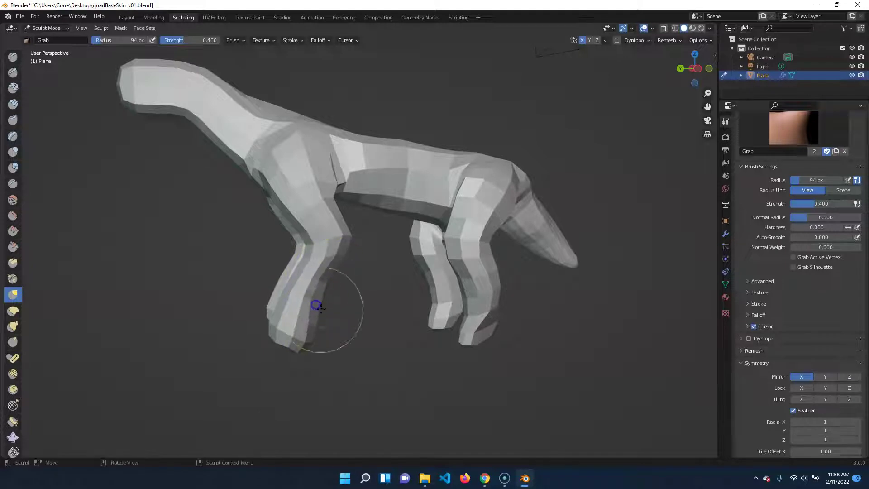
{"action": "middle_click_drag", "start_coordinate": [355, 380], "coordinate": [442, 343]}
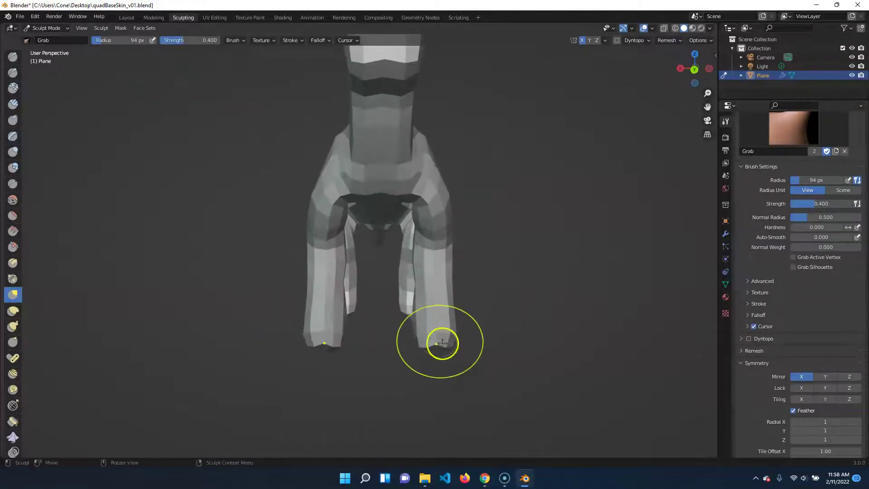
{"action": "middle_click_drag", "start_coordinate": [591, 363], "coordinate": [504, 361]}
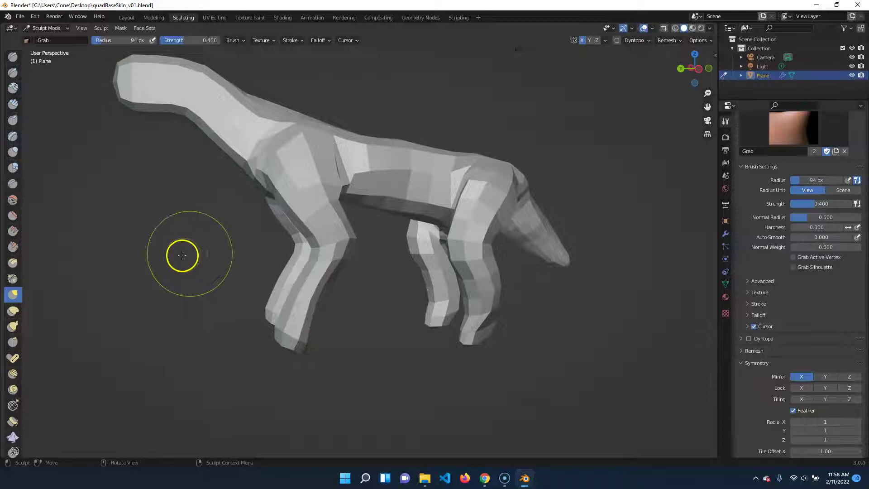
Pull the front end of the head forward and downward with the Grab brush to form a tapered snout.
{"action": "middle_click_drag", "start_coordinate": [182, 254], "coordinate": [258, 322]}
{"action": "scroll", "coordinate": [271, 289], "scroll_direction": "up", "scroll_amount": 3}
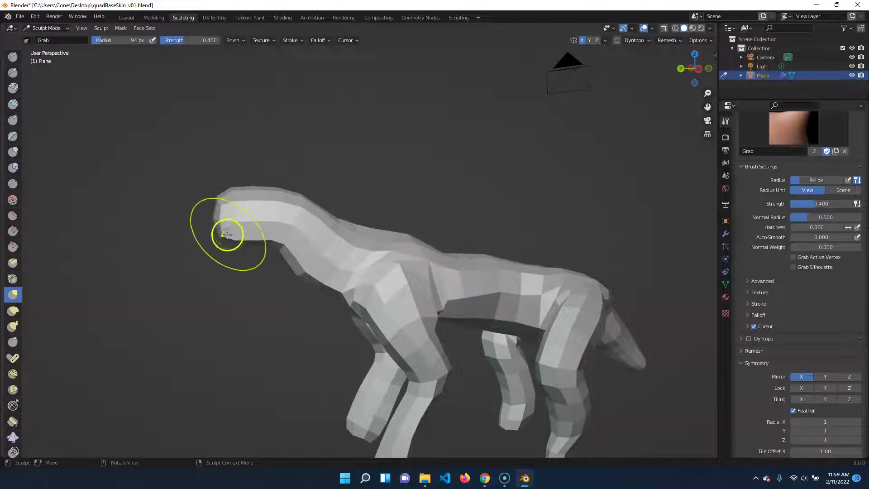
{"action": "mouse_move", "coordinate": [214, 226]}
{"action": "left_mouse_down"}
{"action": "mouse_move", "coordinate": [144, 233]}
{"action": "mouse_move", "coordinate": [109, 254]}
{"action": "left_mouse_up"}
{"action": "left_click_drag", "start_coordinate": [199, 233], "coordinate": [174, 233]}
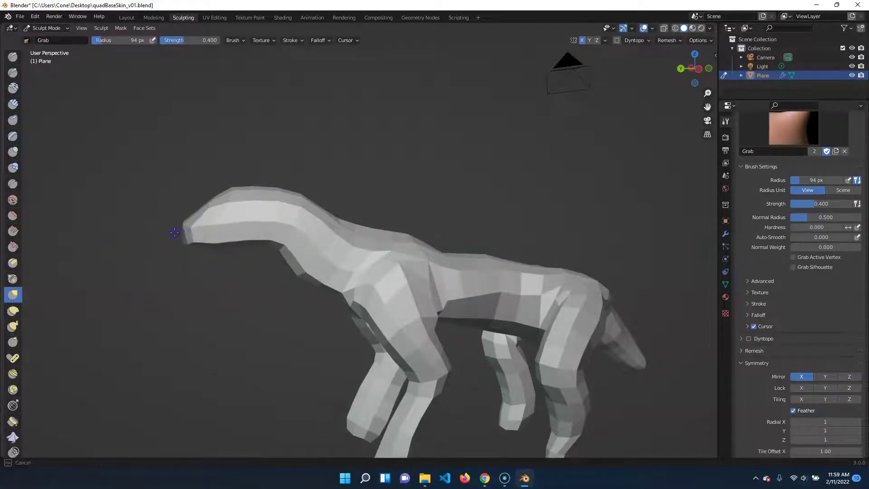
{"action": "mouse_move", "coordinate": [264, 326]}
{"action": "middle_mouse_down"}
{"action": "mouse_move", "coordinate": [314, 392]}
{"action": "mouse_move", "coordinate": [332, 382]}
{"action": "mouse_move", "coordinate": [475, 384]}
{"action": "mouse_move", "coordinate": [254, 368]}
{"action": "mouse_move", "coordinate": [458, 324]}
{"action": "middle_mouse_up"}
{"action": "scroll", "coordinate": [524, 344], "scroll_direction": "up", "scroll_amount": 3}
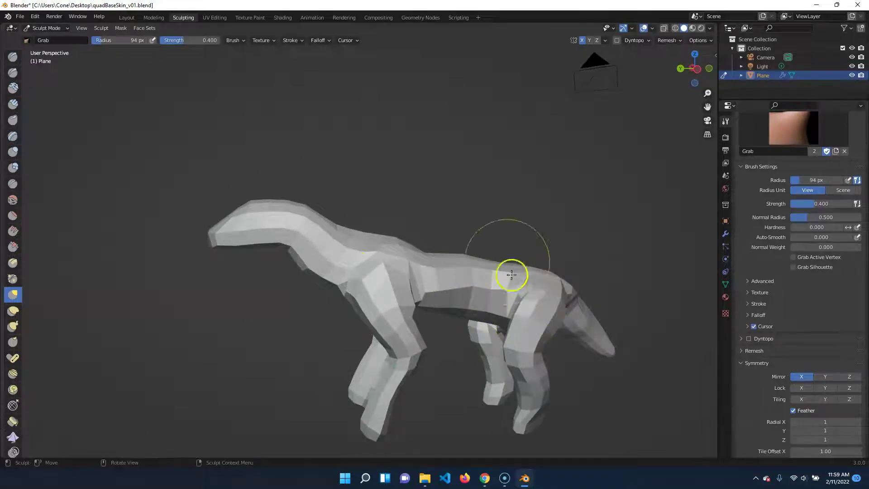
Switch to mesh editing in the Modeling workspace and select the bottom faces of the front foot.
{"action": "left_click", "coordinate": [148, 19]}
{"action": "mouse_move", "coordinate": [448, 343]}
{"action": "middle_mouse_down"}
{"action": "mouse_move", "coordinate": [413, 345]}
{"action": "mouse_move", "coordinate": [459, 335]}
{"action": "middle_mouse_up"}
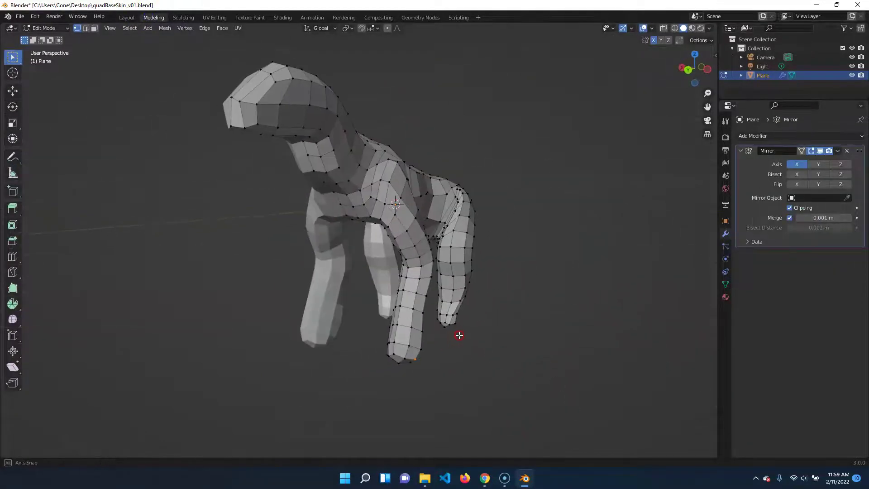
{"action": "scroll", "coordinate": [483, 328], "scroll_direction": "up", "scroll_amount": 3}
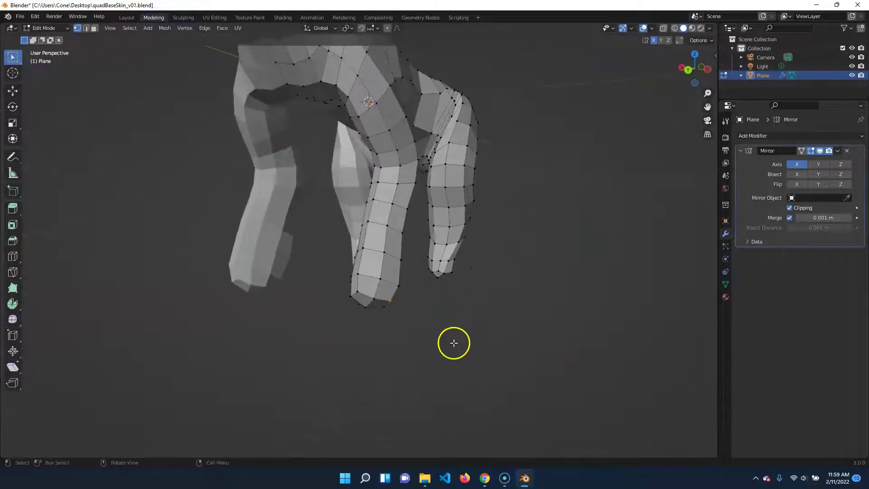
{"action": "middle_click_drag", "start_coordinate": [350, 302], "coordinate": [396, 233]}
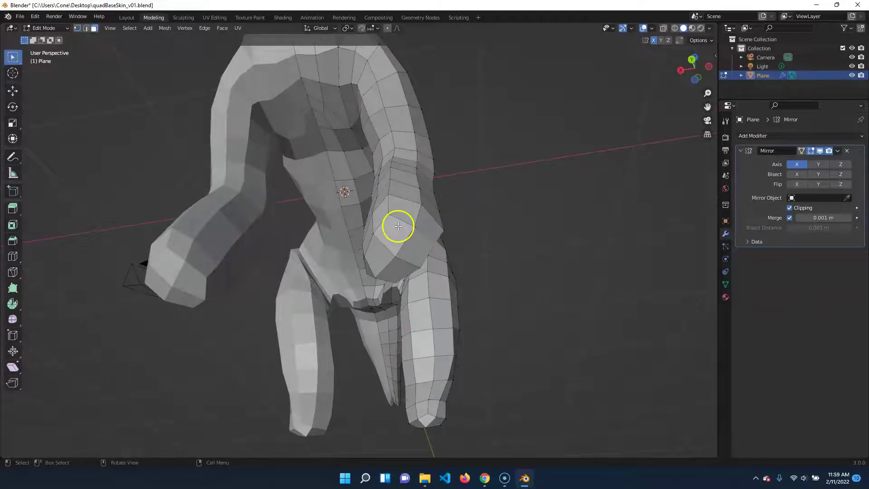
{"action": "left_click", "coordinate": [401, 249]}
{"action": "key", "text": "Tab"}
{"action": "key", "text": "Tab"}
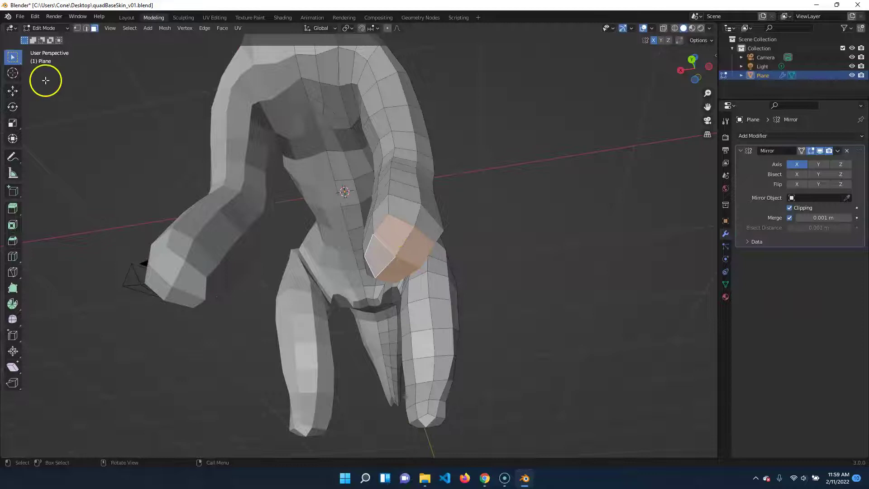
Flatten the front foot's sole by scaling its faces along Z, and lower it slightly along Z.
{"action": "middle_click_drag", "start_coordinate": [511, 300], "coordinate": [472, 333]}
{"action": "key", "text": "s"}
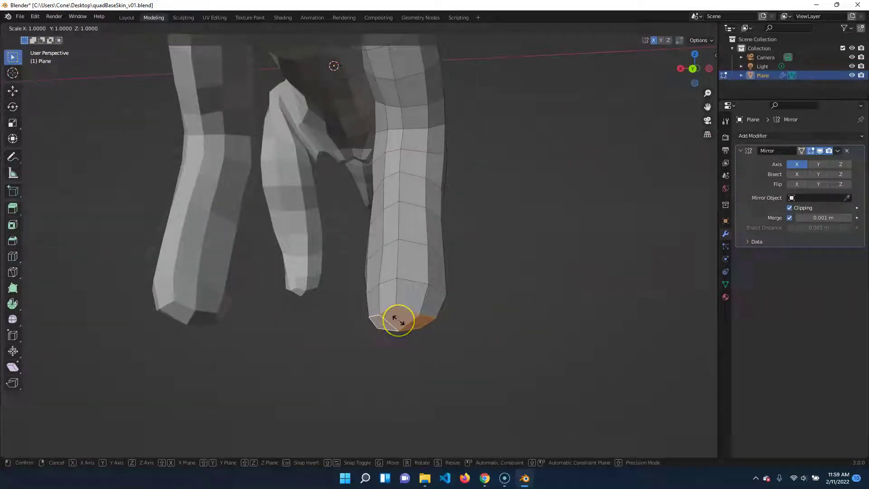
{"action": "key", "text": "z"}
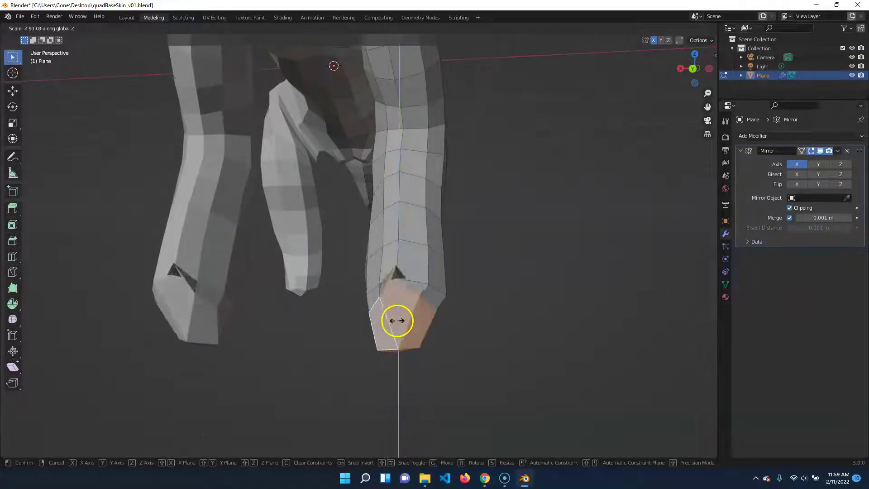
{"action": "left_click", "coordinate": [398, 321]}
{"action": "middle_click_drag", "start_coordinate": [425, 335], "coordinate": [401, 354]}
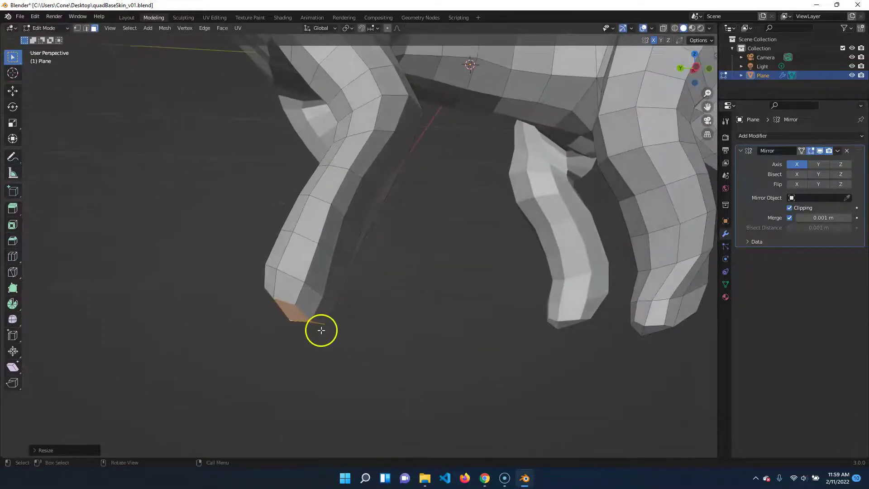
{"action": "key", "text": "s"}
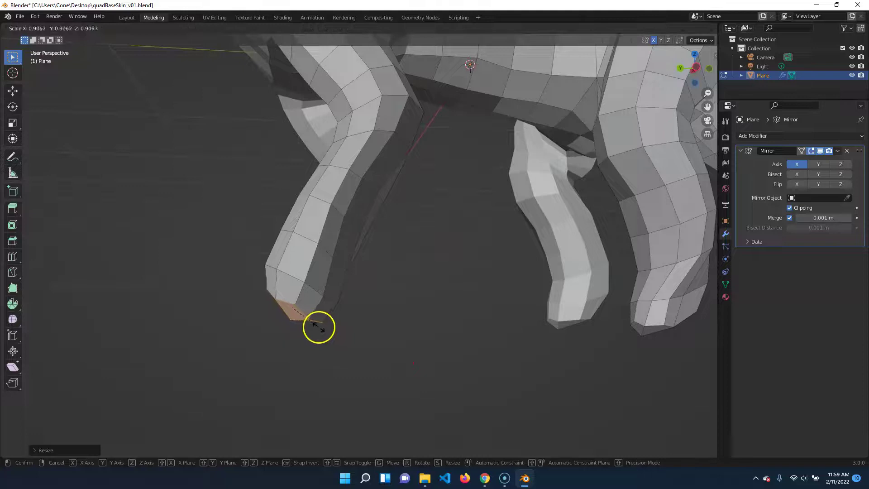
{"action": "key", "text": "z"}
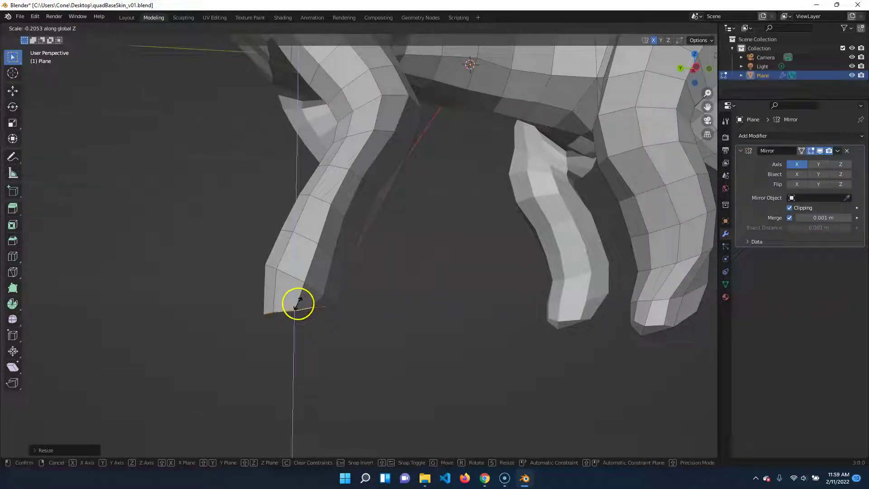
{"action": "left_click", "coordinate": [299, 303]}
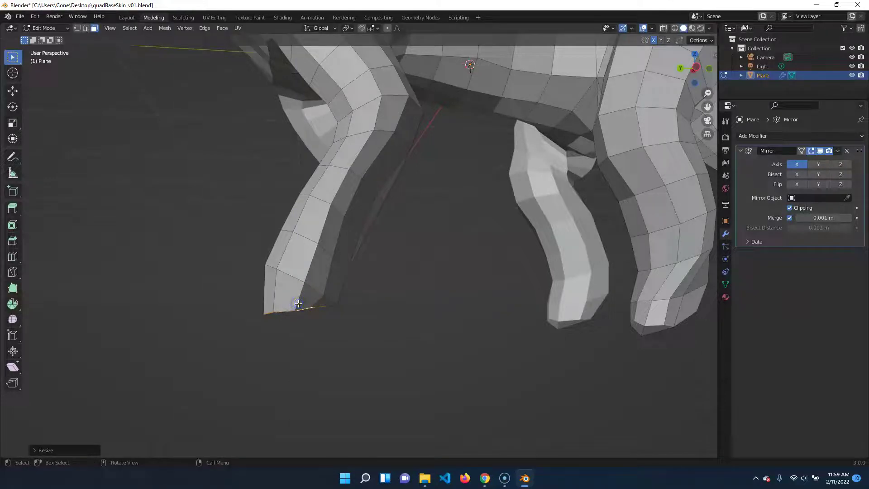
{"action": "key", "text": "g"}
{"action": "key", "text": "z"}
{"action": "left_click", "coordinate": [297, 317]}
Select the hind foot's bottom faces, flatten them by scaling along Z, and lower the sole along Z.
{"action": "middle_click_drag", "start_coordinate": [335, 349], "coordinate": [562, 362]}
{"action": "middle_click_drag", "start_coordinate": [632, 366], "coordinate": [486, 301]}
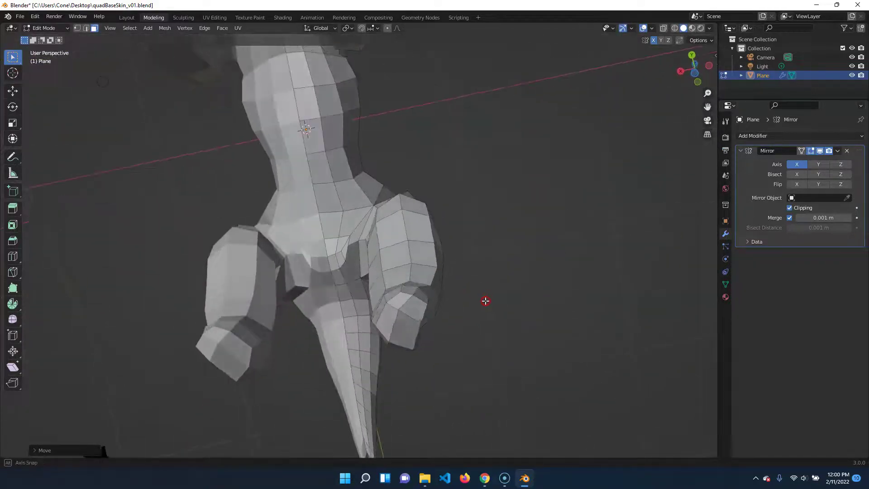
{"action": "left_click", "coordinate": [416, 309]}
{"action": "left_click", "coordinate": [399, 330], "text": "shift"}
{"action": "middle_click_drag", "start_coordinate": [499, 349], "coordinate": [426, 378]}
{"action": "key", "text": "s"}
{"action": "key", "text": "z"}
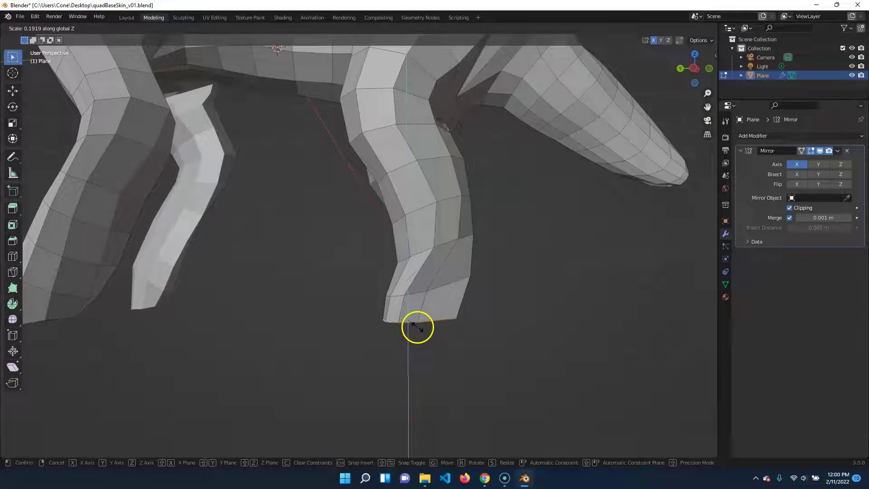
{"action": "left_click", "coordinate": [416, 326]}
{"action": "key", "text": "g"}
{"action": "key", "text": "z"}
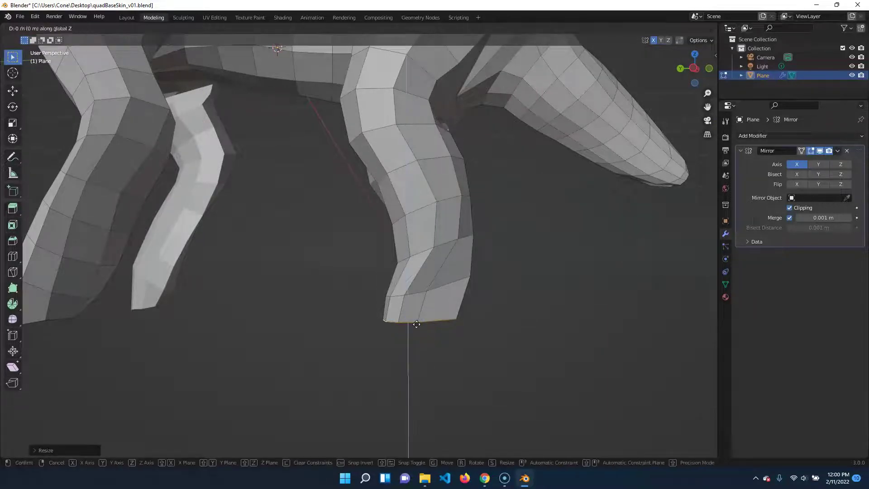
{"action": "left_click", "coordinate": [413, 340]}
Examine the flattened soles of the front and hind feet from the front, the side and below.
{"action": "middle_click_drag", "start_coordinate": [326, 348], "coordinate": [429, 270]}
{"action": "middle_click_drag", "start_coordinate": [425, 305], "coordinate": [471, 395]}
{"action": "middle_click_drag", "start_coordinate": [384, 366], "coordinate": [481, 324]}
{"action": "middle_click_drag", "start_coordinate": [456, 262], "coordinate": [467, 289], "text": "alt"}
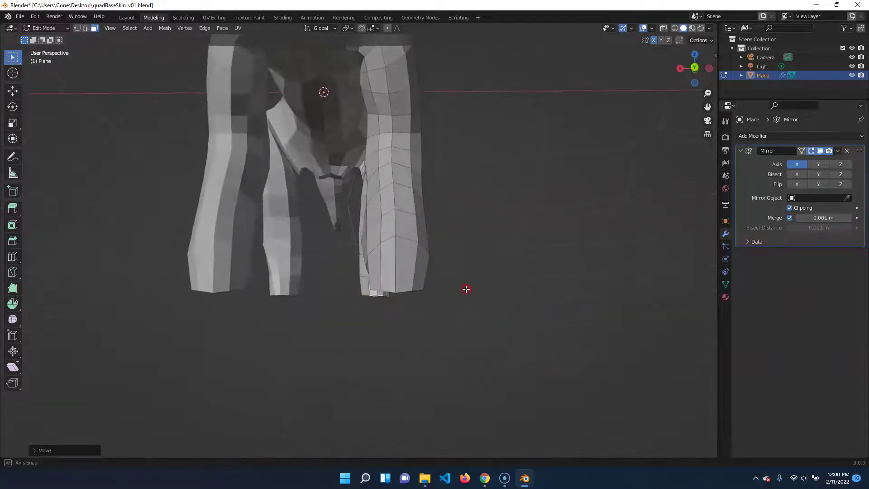
{"action": "scroll", "coordinate": [523, 309], "scroll_direction": "up", "scroll_amount": 3}
{"action": "middle_click_drag", "start_coordinate": [582, 369], "coordinate": [570, 368]}
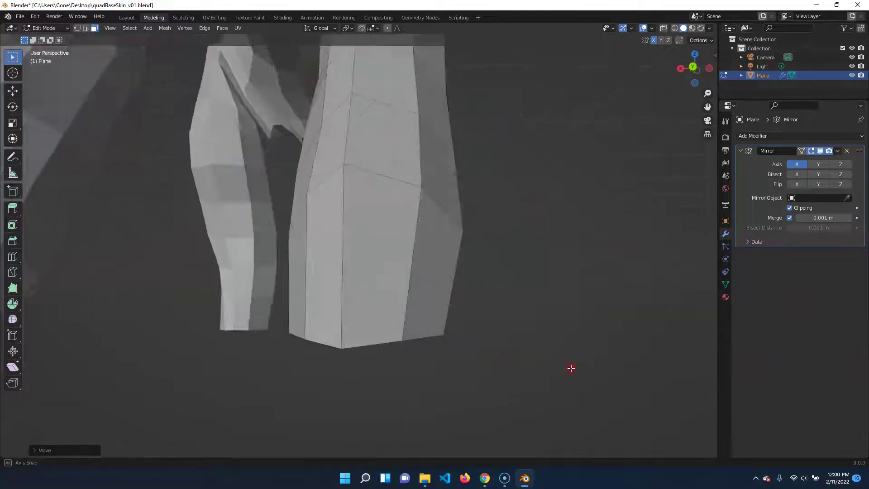
{"action": "scroll", "coordinate": [461, 346], "scroll_direction": "down", "scroll_amount": 3}
{"action": "middle_click_drag", "start_coordinate": [462, 345], "coordinate": [519, 242]}
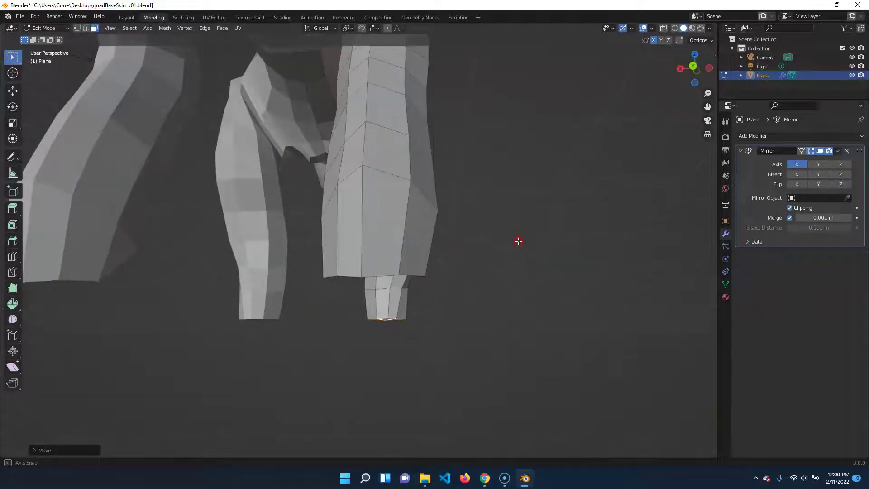
{"action": "middle_click_drag", "start_coordinate": [378, 241], "coordinate": [482, 317]}
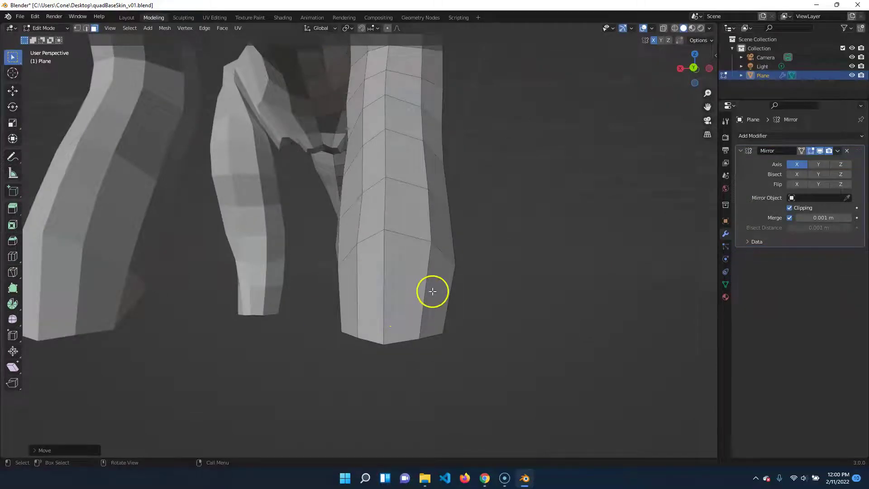
{"action": "middle_click_drag", "start_coordinate": [501, 344], "coordinate": [505, 326]}
Select the front face of the front foot and move it slightly forward in the left orthographic view.
{"action": "left_click", "coordinate": [422, 139]}
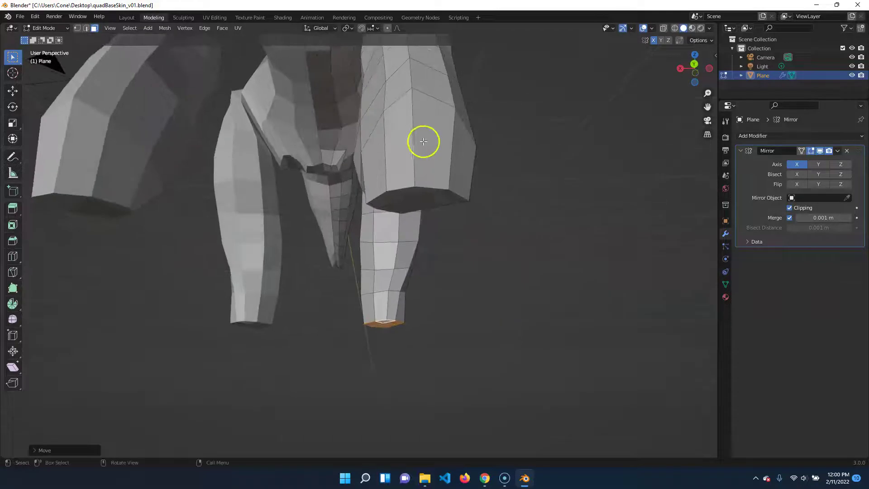
{"action": "middle_click_drag", "start_coordinate": [443, 209], "coordinate": [547, 291]}
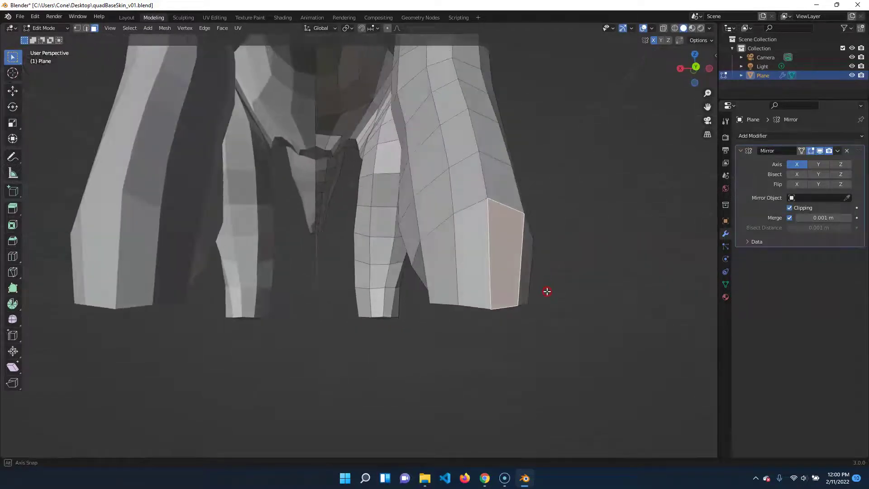
{"action": "middle_click_drag", "start_coordinate": [544, 323], "coordinate": [374, 330]}
{"action": "middle_click_drag", "start_coordinate": [283, 312], "coordinate": [320, 339]}
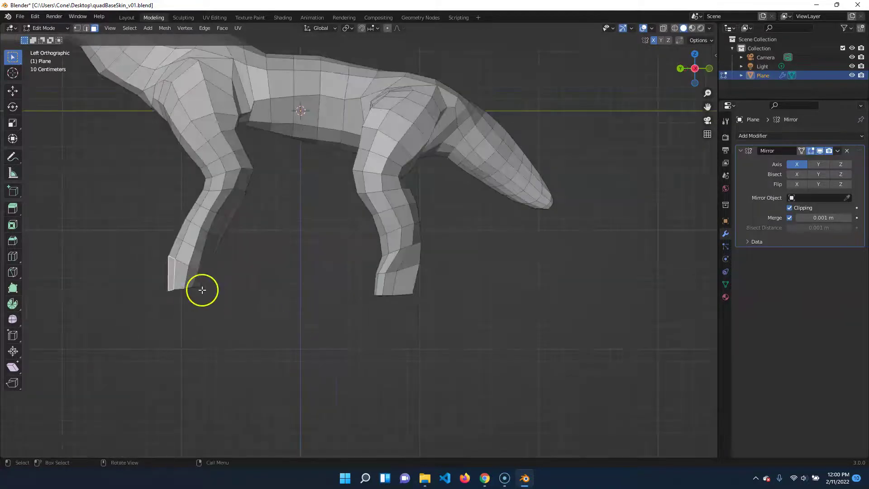
{"action": "key", "text": "e"}
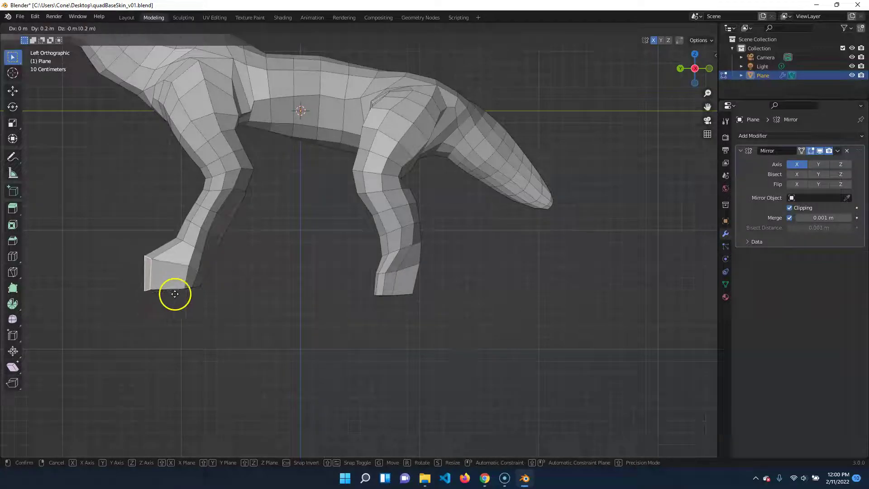
{"action": "left_click", "coordinate": [197, 287]}
{"action": "right_click", "coordinate": [190, 302]}
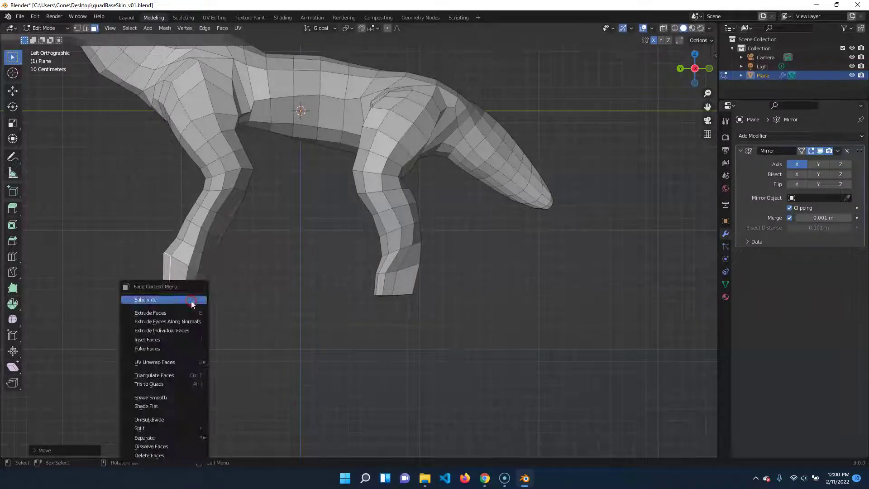
{"action": "left_click", "coordinate": [177, 273]}
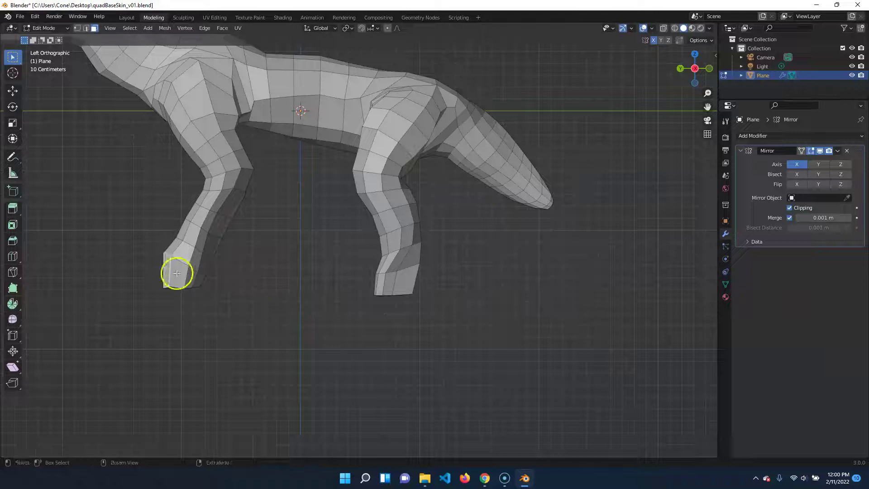
Extrude the front foot's front face about 0.32 m forward as a toe, with its end shrunk and lowered about 0.1 m.
{"action": "key", "text": "e"}
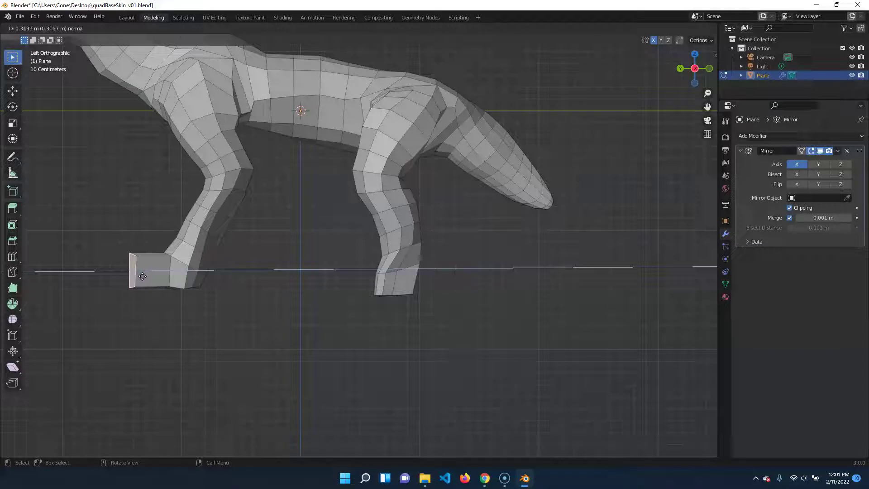
{"action": "left_click", "coordinate": [142, 277]}
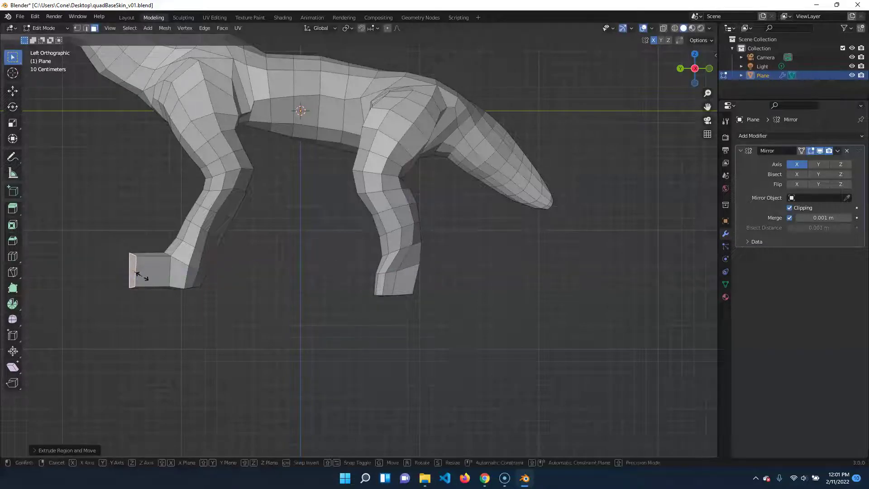
{"action": "key", "text": "s"}
{"action": "left_click", "coordinate": [132, 270]}
{"action": "key", "text": "g"}
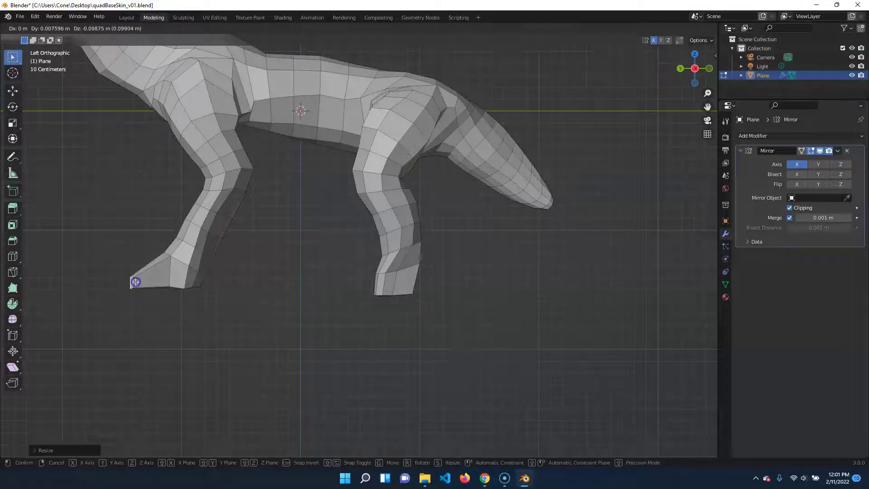
{"action": "left_click", "coordinate": [136, 281]}
Move the front toe's end face about 0.14 m sideways with its height locked, and rotate it slightly.
{"action": "middle_click_drag", "start_coordinate": [208, 332], "coordinate": [516, 404]}
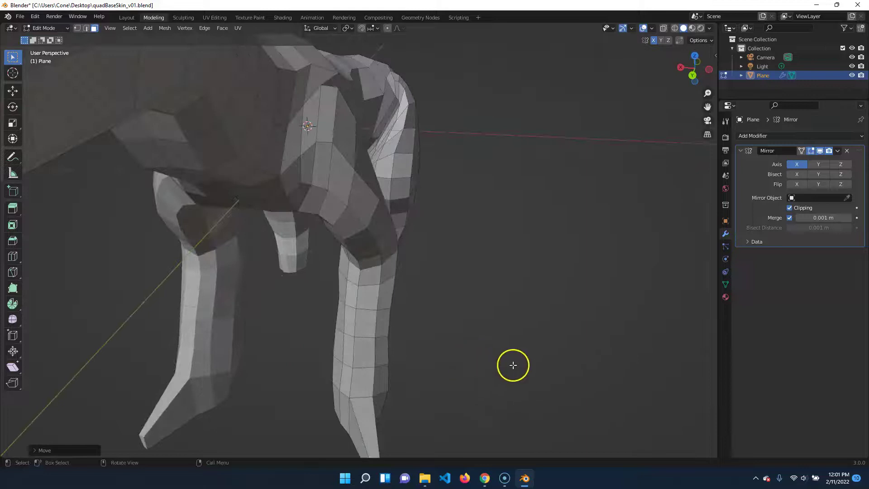
{"action": "middle_click_drag", "start_coordinate": [503, 368], "coordinate": [461, 320]}
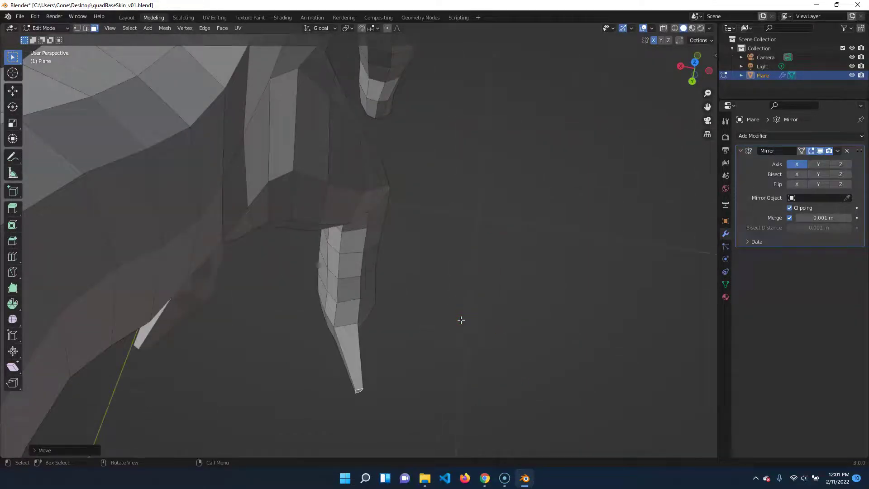
{"action": "key", "text": "g"}
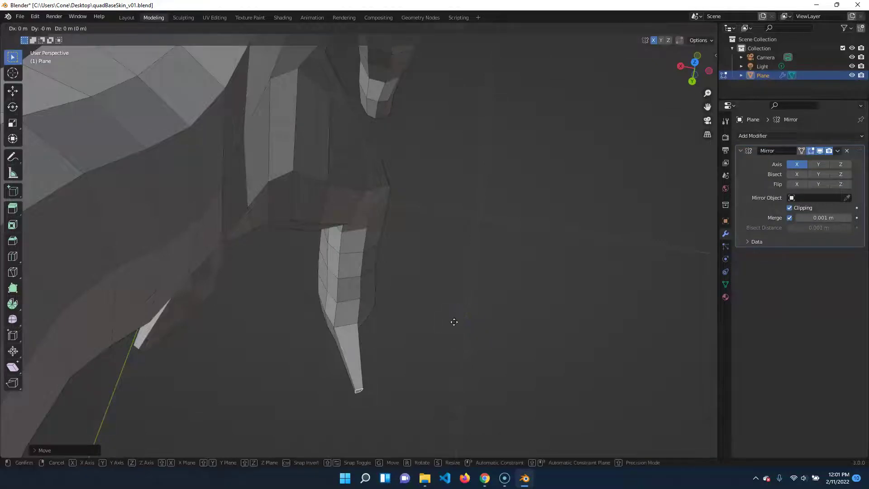
{"action": "key", "text": "shift+z"}
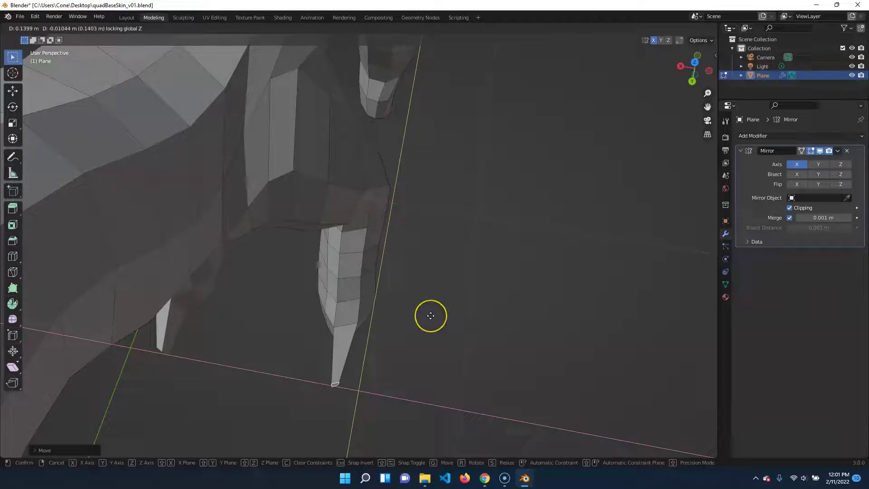
{"action": "left_click", "coordinate": [431, 316]}
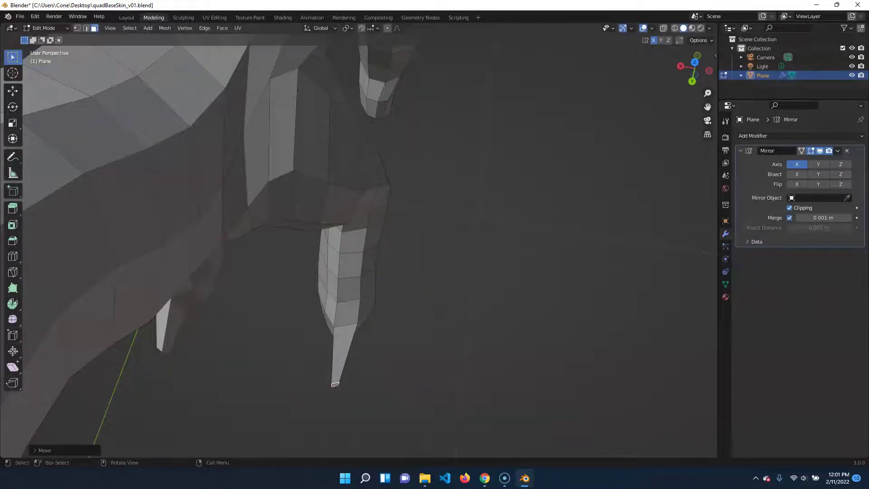
{"action": "key", "text": "r"}
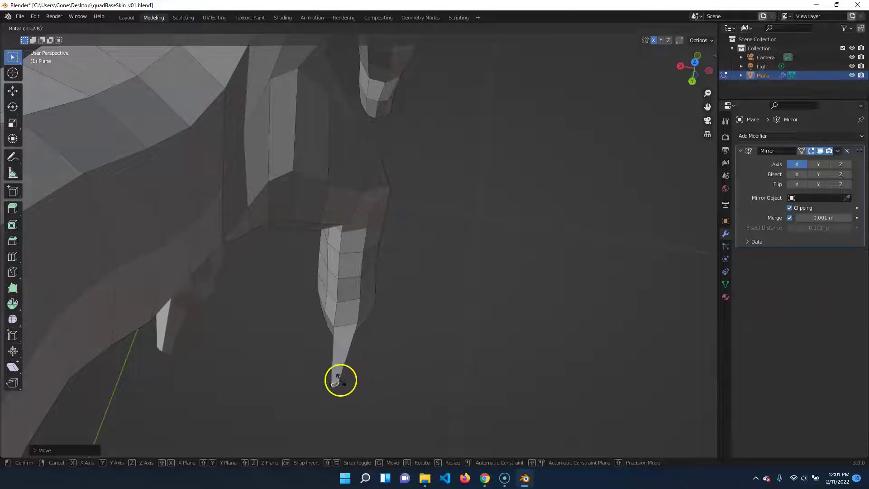
{"action": "left_click", "coordinate": [421, 365]}
Extrude the front foot's outer side face about 0.62 m along its normal in the left orthographic view as a second toe.
{"action": "middle_click_drag", "start_coordinate": [421, 365], "coordinate": [388, 345]}
{"action": "left_click", "coordinate": [293, 219]}
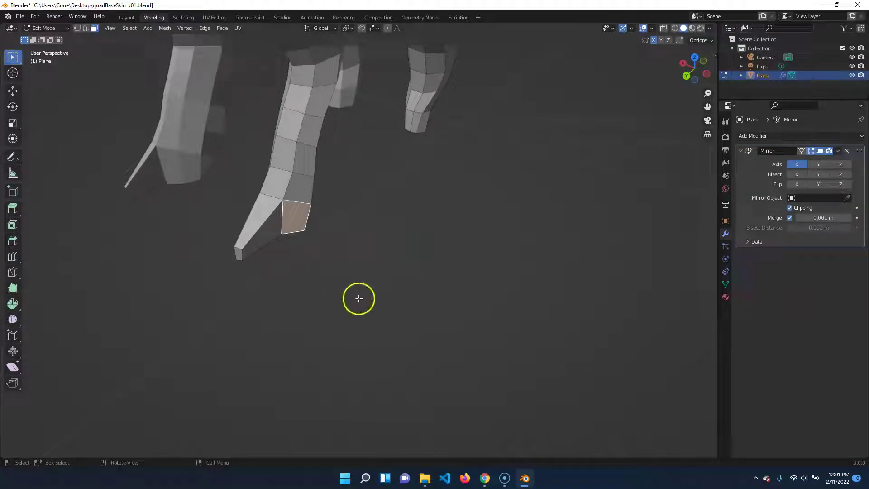
{"action": "key", "text": "ctrl+KP_3"}
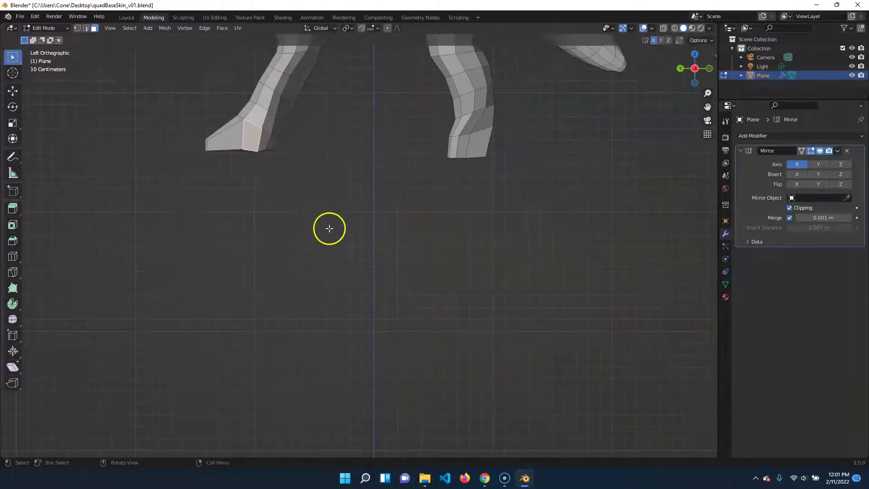
{"action": "key", "text": "e"}
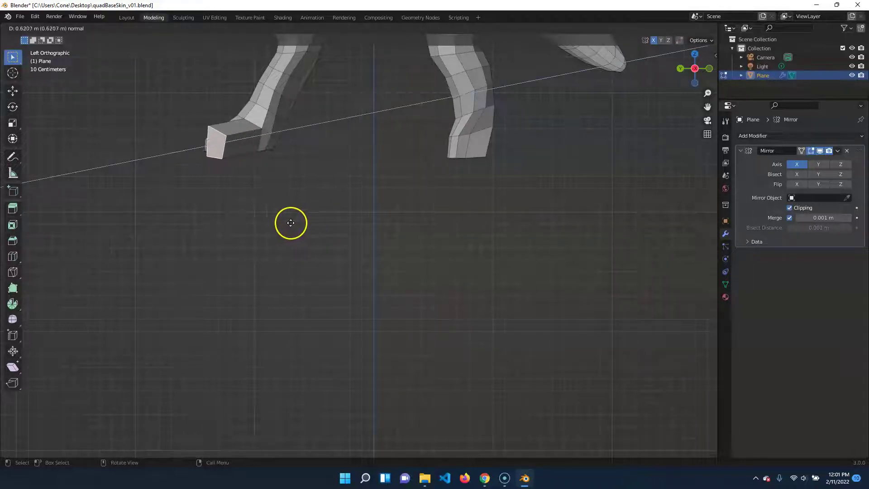
{"action": "left_click", "coordinate": [287, 223]}
Bring the outer toe's end face closer to the first toe and scale it down to about 0.4.
{"action": "middle_click_drag", "start_coordinate": [303, 243], "coordinate": [491, 342]}
{"action": "key", "text": "g"}
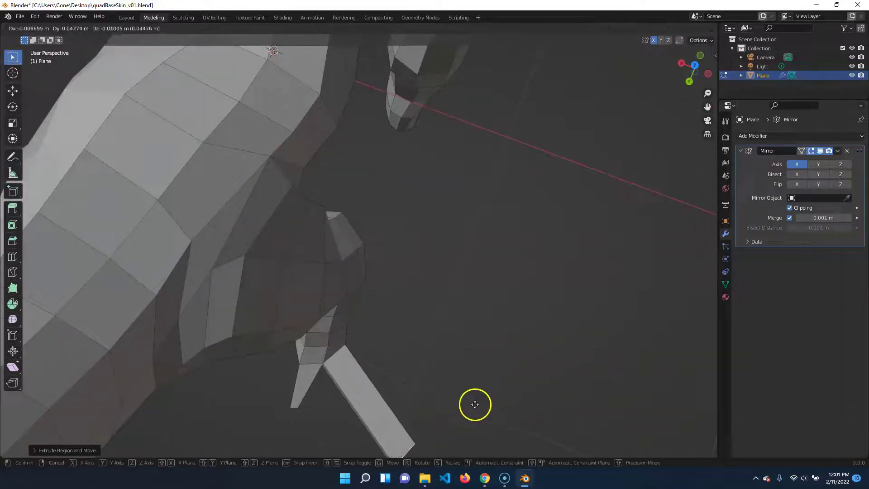
{"action": "left_click", "coordinate": [425, 353]}
{"action": "key", "text": "s"}
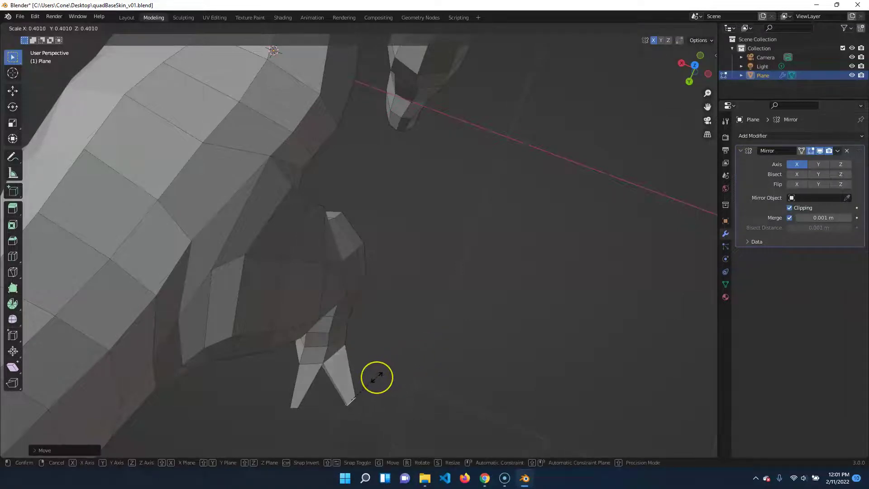
{"action": "left_click", "coordinate": [376, 378]}
Reposition the outer toe's end face and rotate it about 41° to face forward.
{"action": "key", "text": "g"}
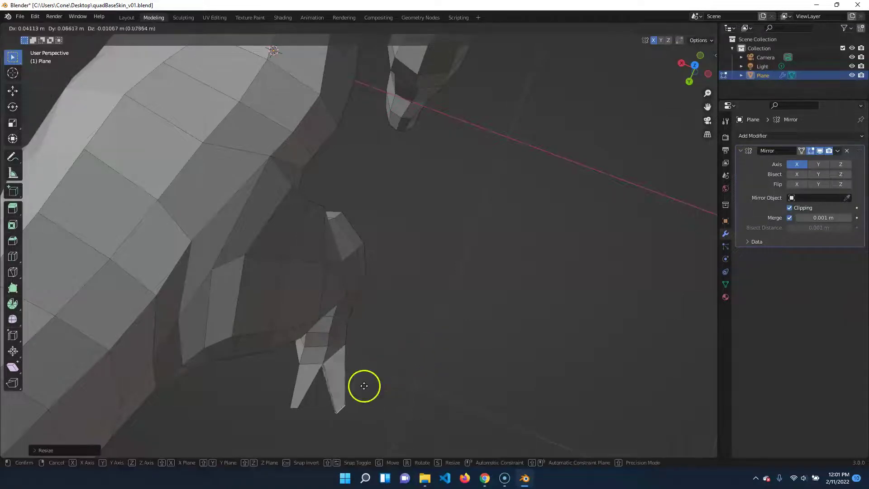
{"action": "left_click", "coordinate": [361, 380]}
{"action": "key", "text": "r"}
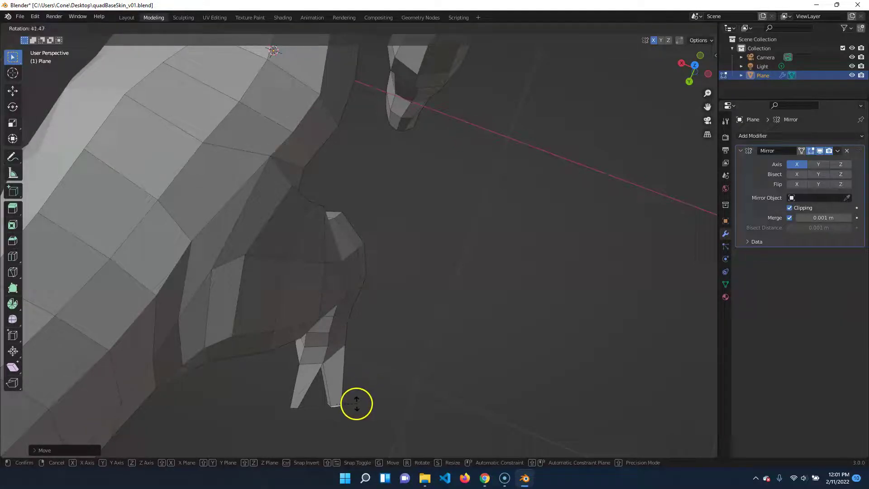
{"action": "left_click", "coordinate": [357, 403]}
{"action": "middle_click_drag", "start_coordinate": [354, 401], "coordinate": [416, 201]}
{"action": "key", "text": "g"}
{"action": "left_click", "coordinate": [400, 353]}
{"action": "left_click", "coordinate": [416, 200]}
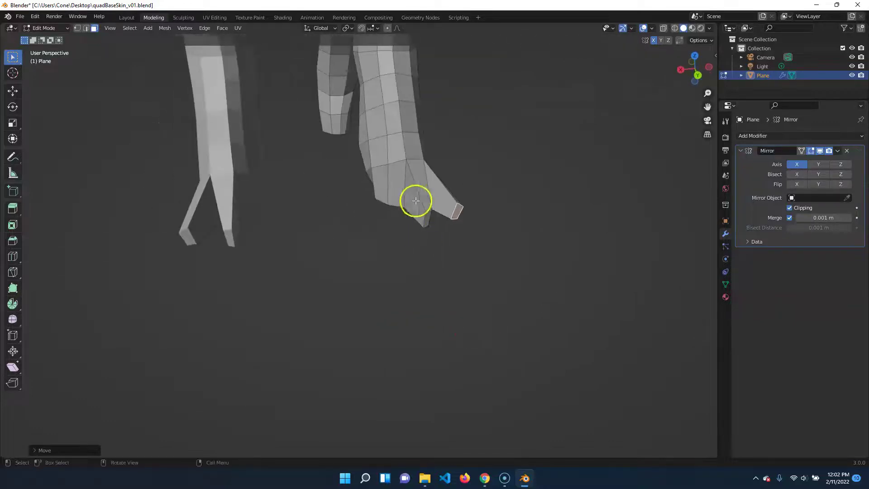
{"action": "left_click", "coordinate": [395, 181]}
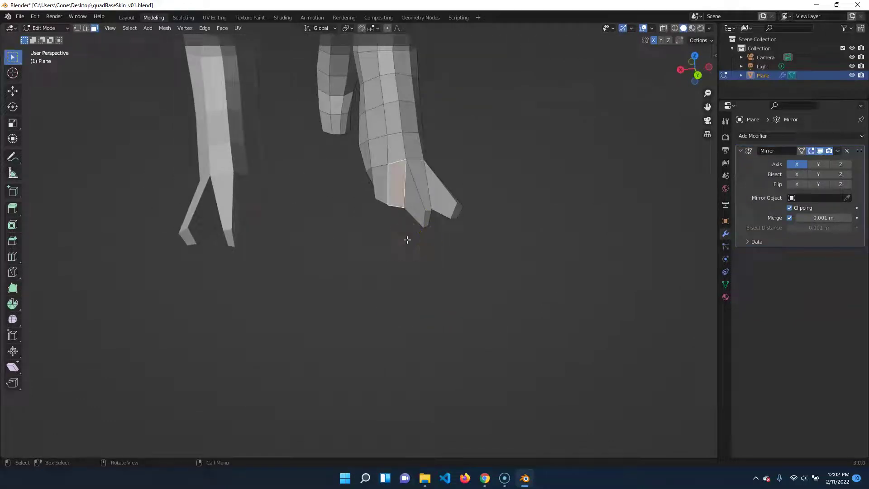
{"action": "middle_click_drag", "start_coordinate": [454, 252], "coordinate": [441, 320]}
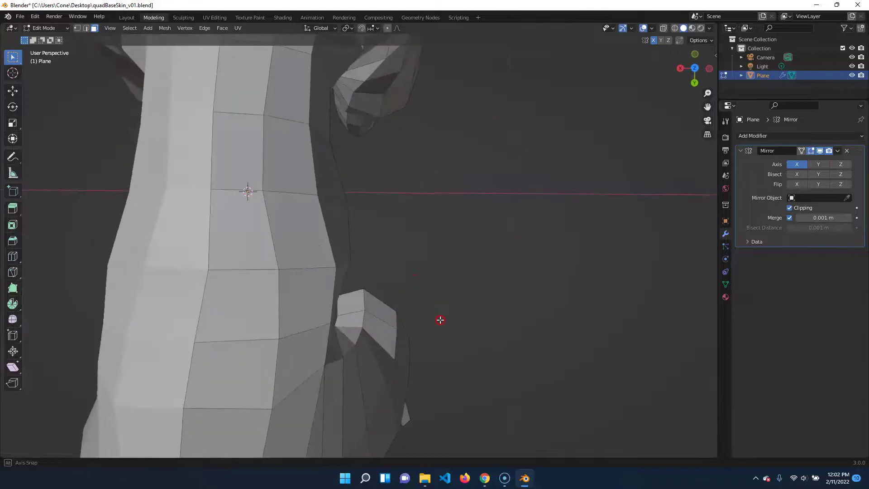
{"action": "middle_click_drag", "start_coordinate": [483, 347], "coordinate": [496, 238]}
{"action": "middle_click_drag", "start_coordinate": [425, 299], "coordinate": [429, 306]}
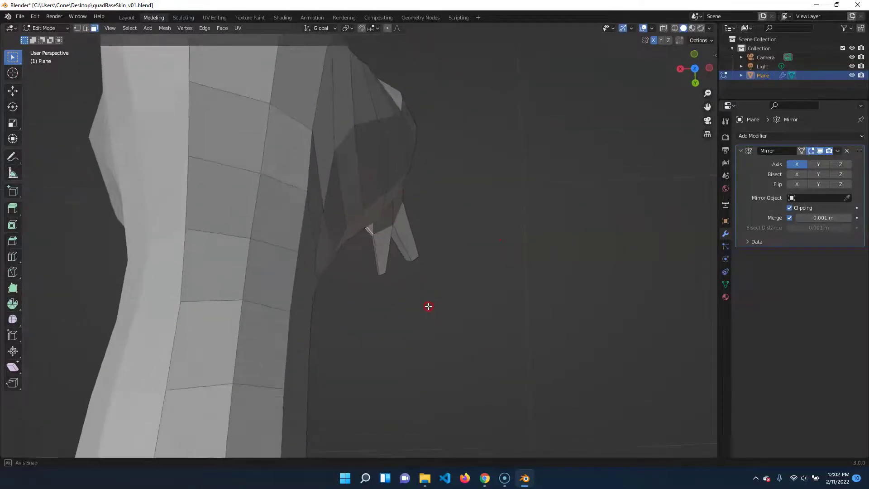
{"action": "key", "text": "g"}
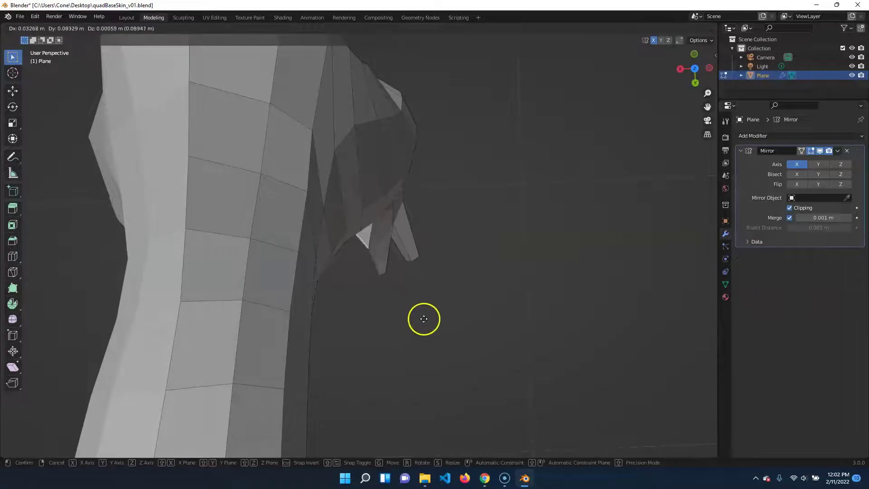
{"action": "left_click", "coordinate": [421, 319]}
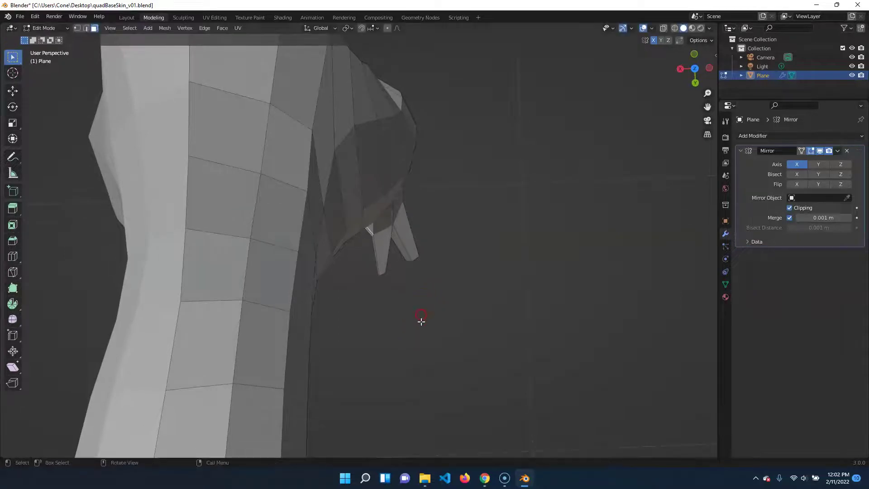
{"action": "key", "text": "e"}
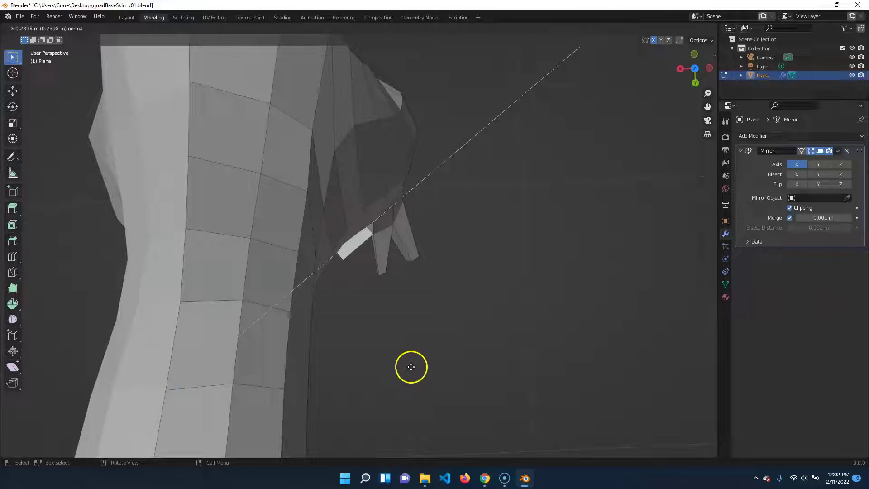
{"action": "right_click", "coordinate": [409, 366]}
{"action": "key", "text": "g"}
{"action": "key", "text": "g"}
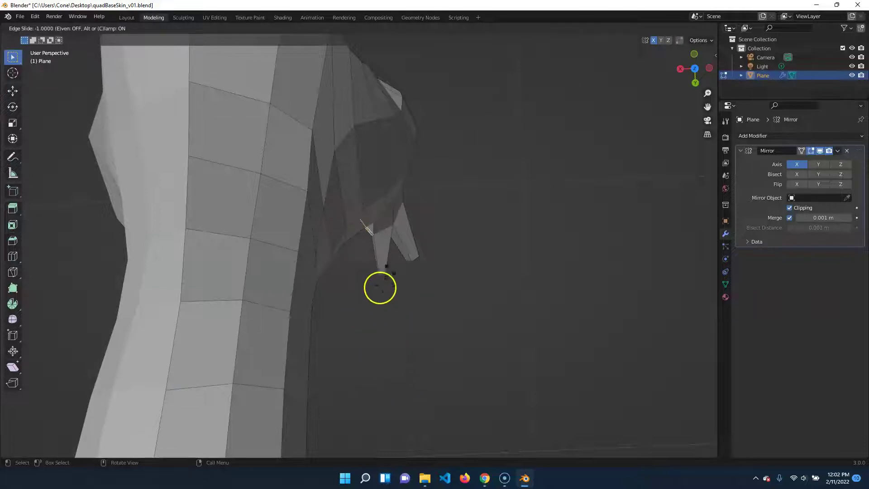
{"action": "right_click", "coordinate": [400, 314]}
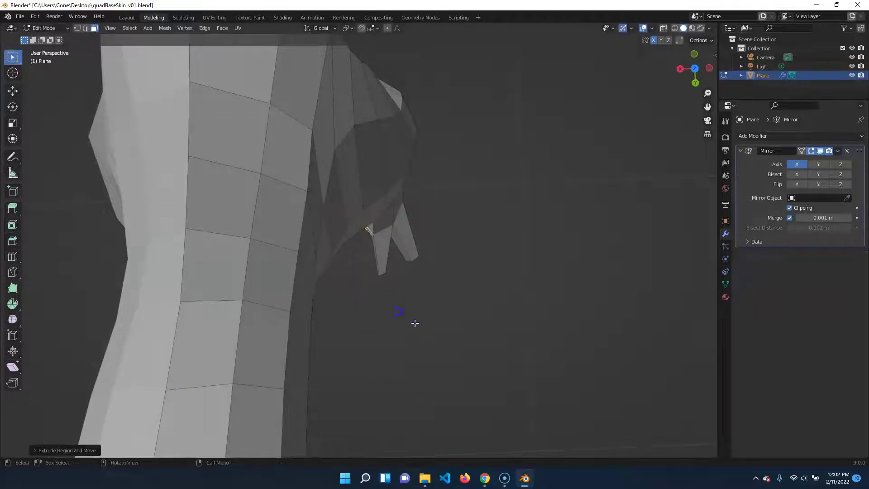
{"action": "key", "text": "ctrl+z"}
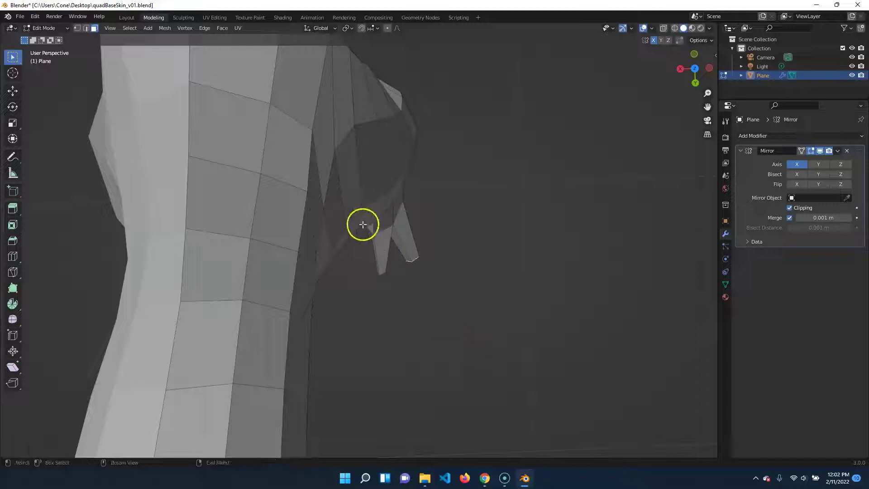
Extrude the front foot's inner front face as a third toe, move its end forward and scale it to about 0.64.
{"action": "left_click", "coordinate": [367, 229]}
{"action": "key", "text": "e"}
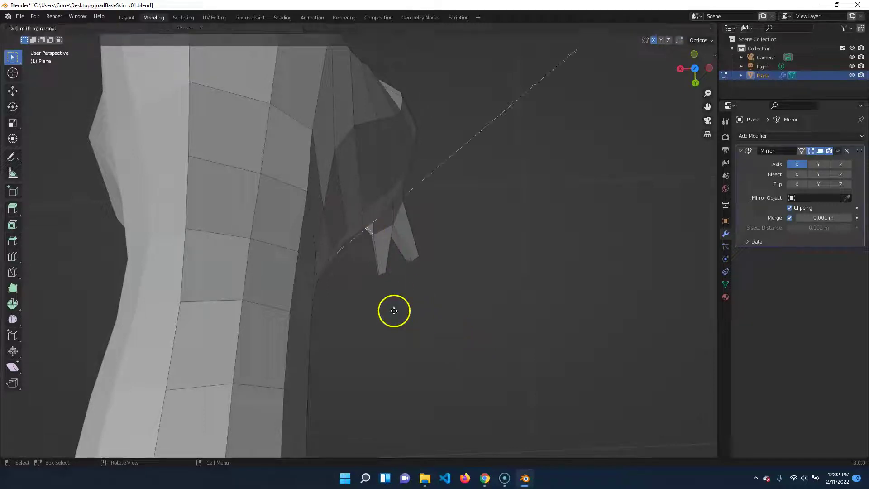
{"action": "left_click", "coordinate": [366, 342]}
{"action": "key", "text": "g"}
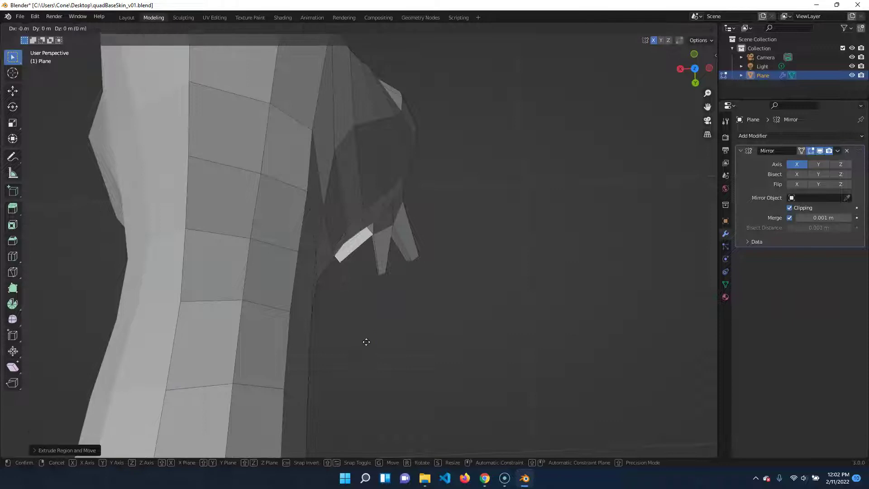
{"action": "left_click", "coordinate": [384, 357]}
{"action": "key", "text": "s"}
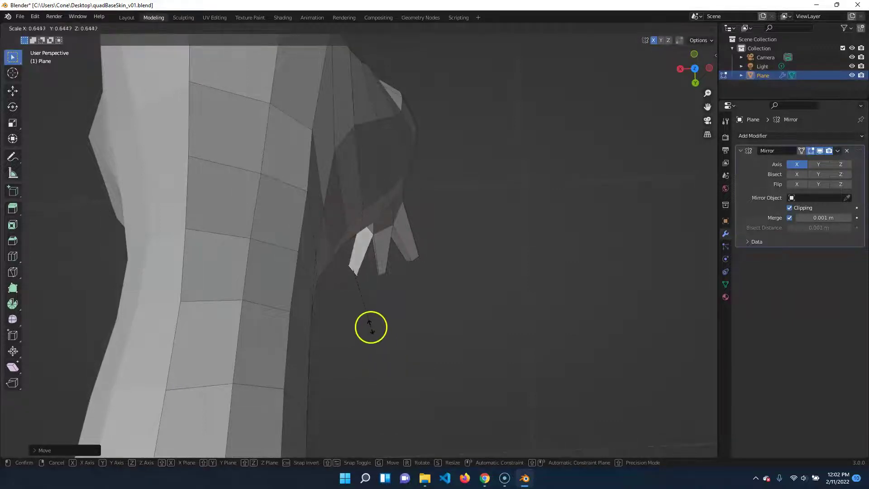
{"action": "left_click", "coordinate": [371, 327]}
Flatten the third toe's end face to about 0.61 along Z and lower it about 0.09 m.
{"action": "middle_click_drag", "start_coordinate": [371, 326], "coordinate": [346, 277]}
{"action": "left_click", "coordinate": [376, 119]}
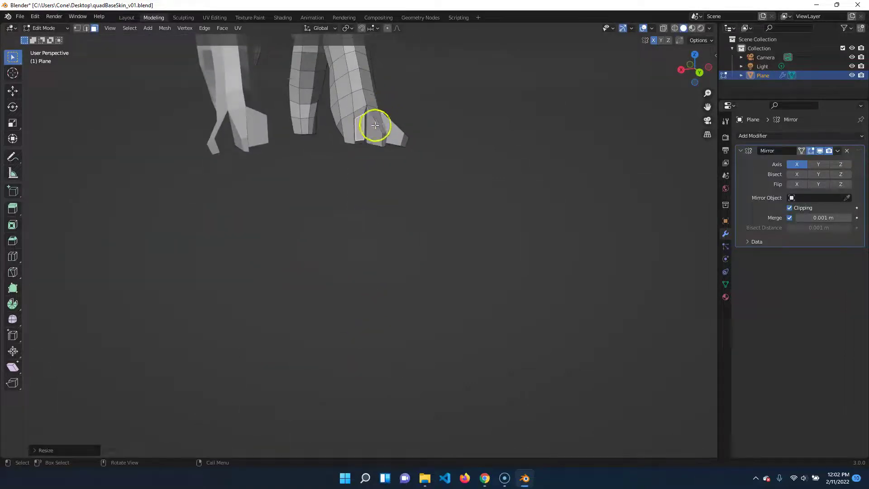
{"action": "key", "text": "s"}
{"action": "key", "text": "z"}
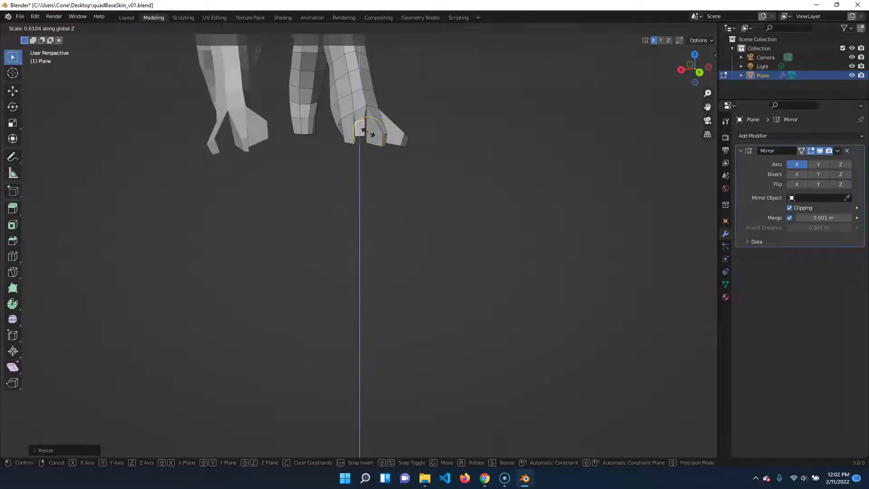
{"action": "left_click", "coordinate": [368, 132]}
{"action": "key", "text": "g"}
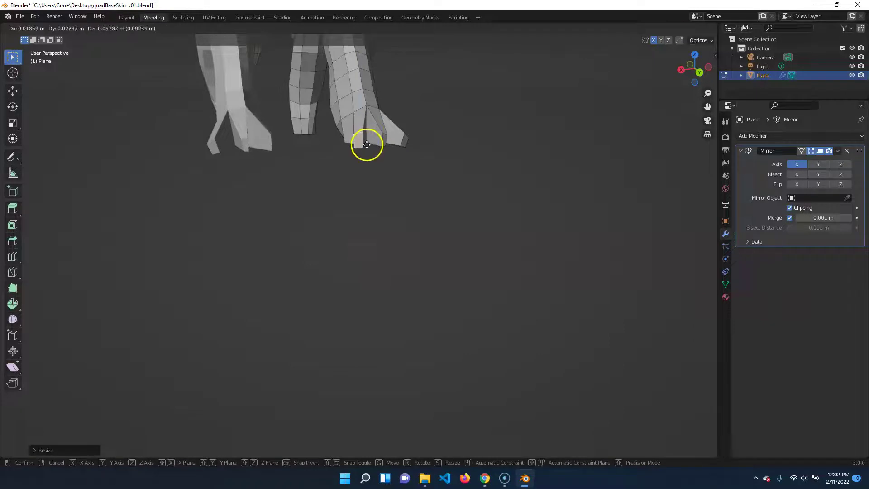
{"action": "left_click", "coordinate": [367, 145]}
Extrude the front foot's inner side face outward as a fourth toe and shrink its end face.
{"action": "middle_click_drag", "start_coordinate": [466, 239], "coordinate": [487, 262]}
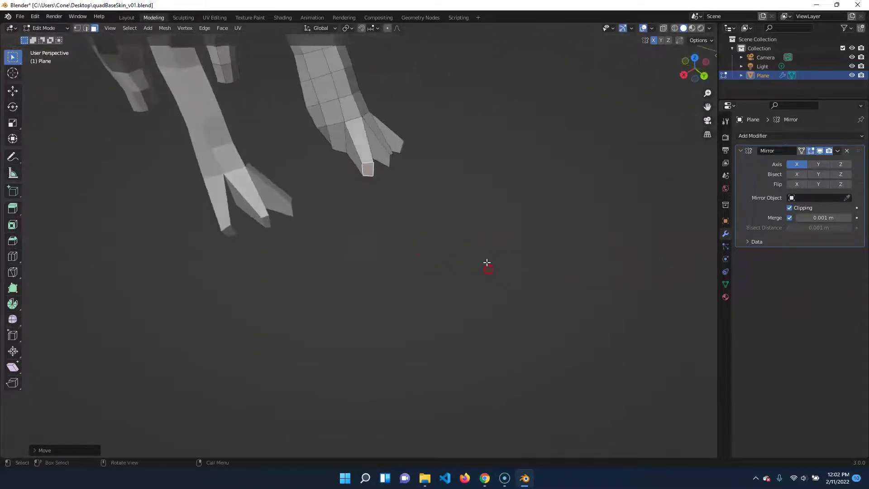
{"action": "middle_click_drag", "start_coordinate": [367, 225], "coordinate": [345, 180]}
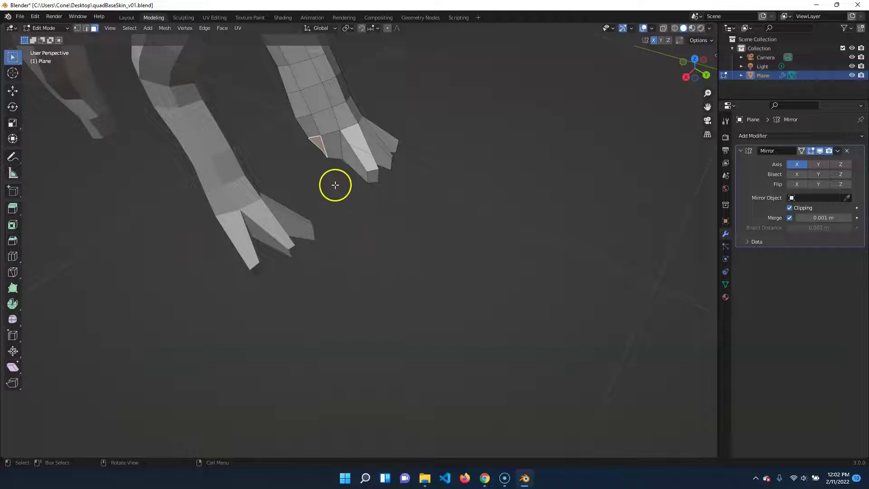
{"action": "key", "text": "e"}
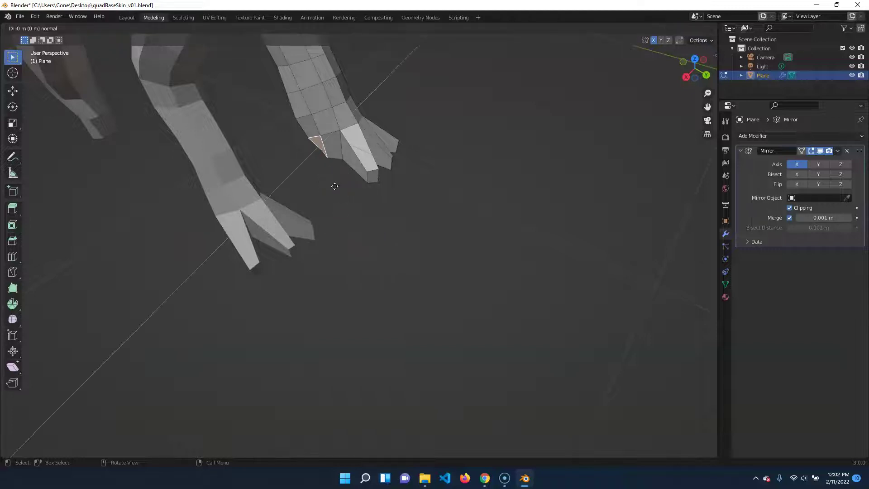
{"action": "left_click", "coordinate": [316, 210]}
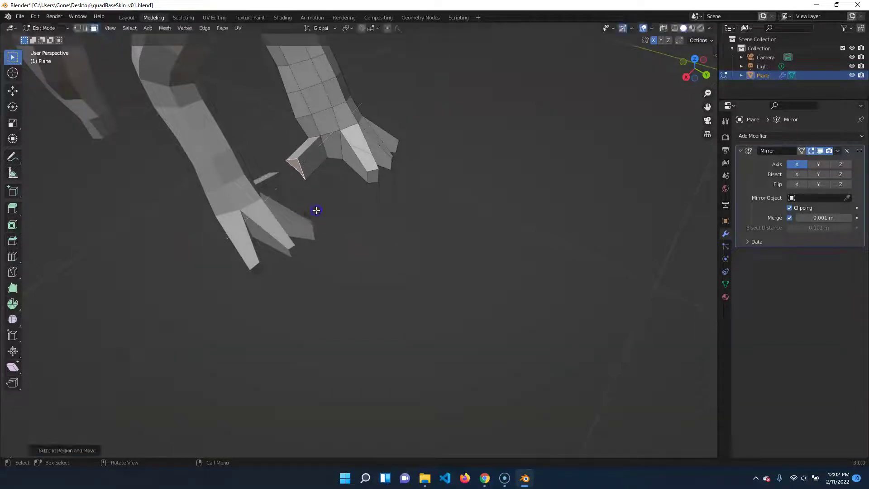
{"action": "key", "text": "s"}
{"action": "left_click", "coordinate": [303, 196]}
{"action": "middle_click_drag", "start_coordinate": [303, 196], "coordinate": [537, 204]}
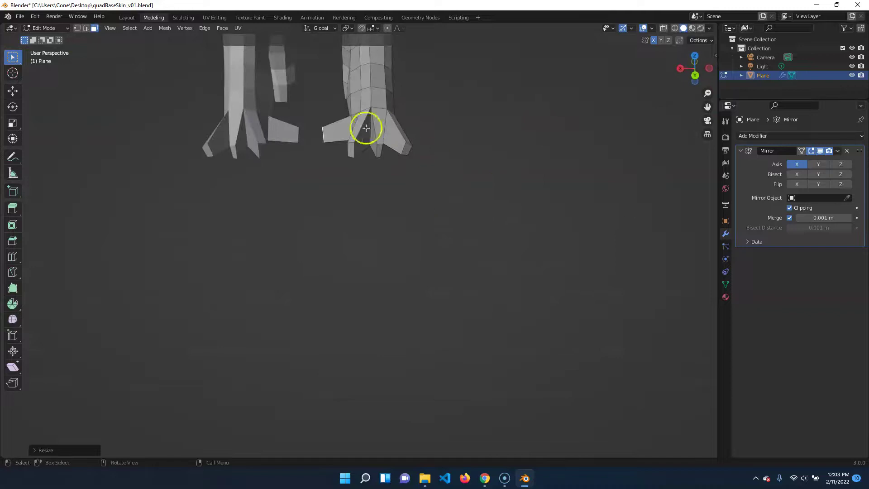
{"action": "middle_click_drag", "start_coordinate": [444, 202], "coordinate": [420, 201]}
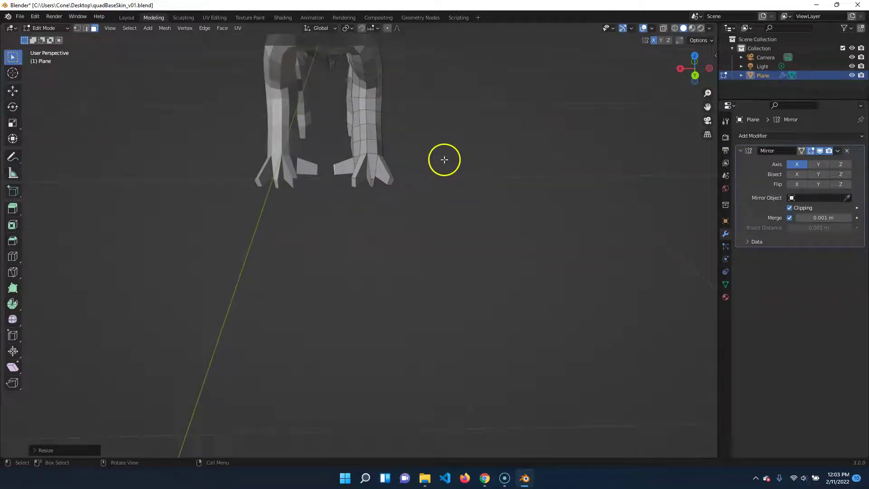
{"action": "middle_click_drag", "start_coordinate": [447, 185], "coordinate": [462, 304]}
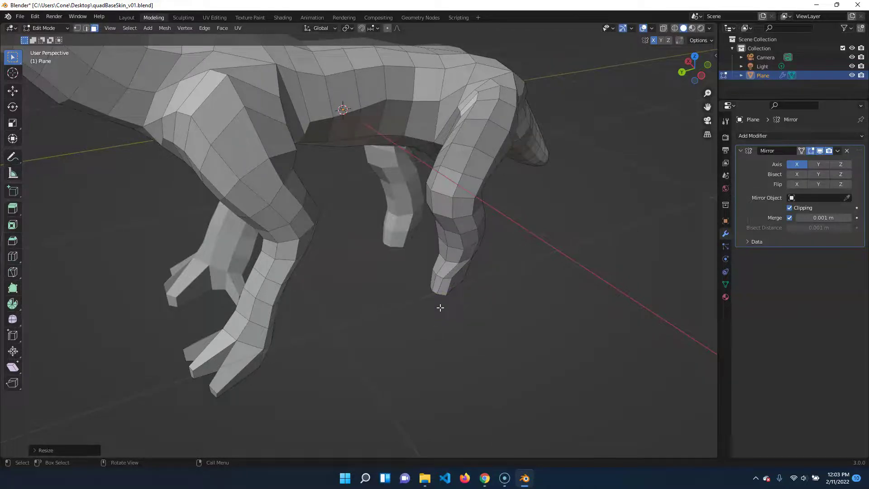
{"action": "mouse_move", "coordinate": [385, 350]}
{"action": "middle_mouse_down"}
{"action": "mouse_move", "coordinate": [413, 342]}
{"action": "mouse_move", "coordinate": [382, 359]}
{"action": "mouse_move", "coordinate": [386, 350]}
{"action": "middle_mouse_up"}
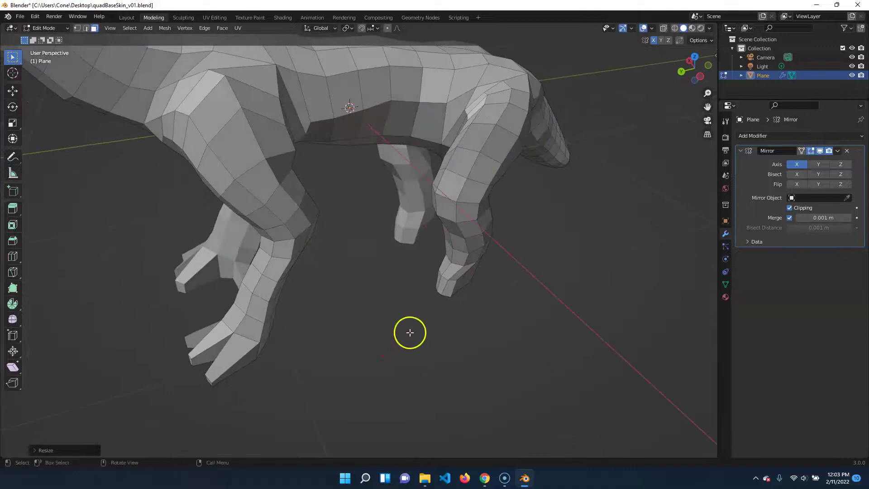
{"action": "left_click_drag", "start_coordinate": [471, 252], "coordinate": [442, 286]}
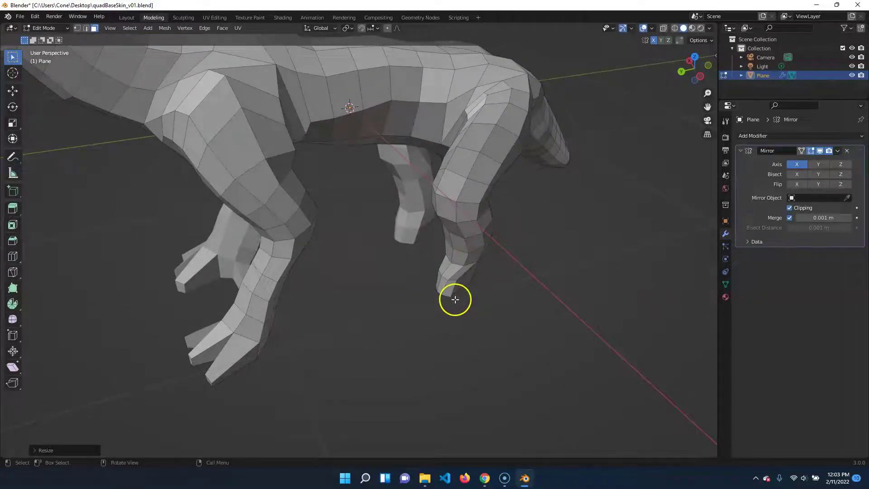
{"action": "scroll", "coordinate": [456, 303], "scroll_direction": "down", "scroll_amount": 2}
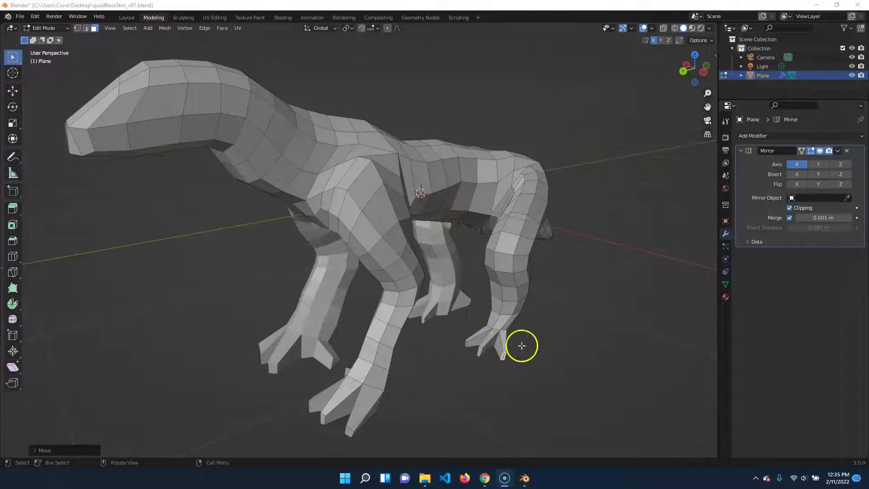
Add a loop cut across each of the hind foot's three forward toes.
{"action": "key", "text": "1"}
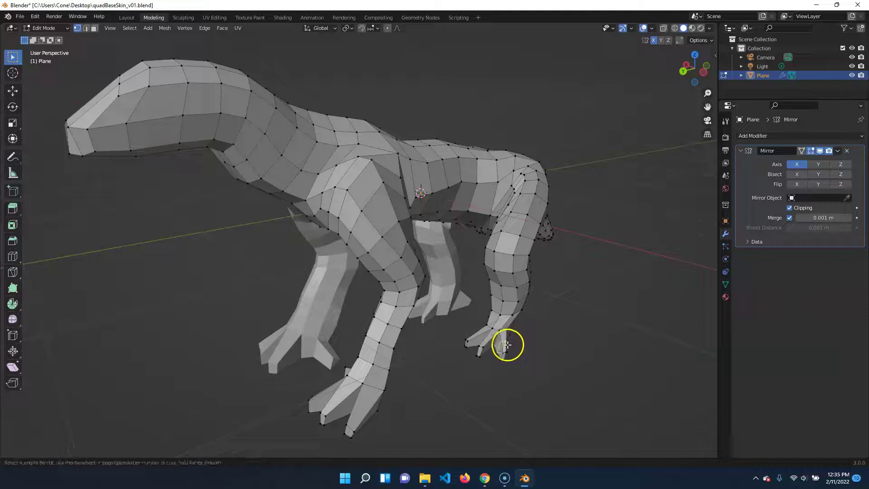
{"action": "key", "text": "g"}
{"action": "key", "text": "g"}
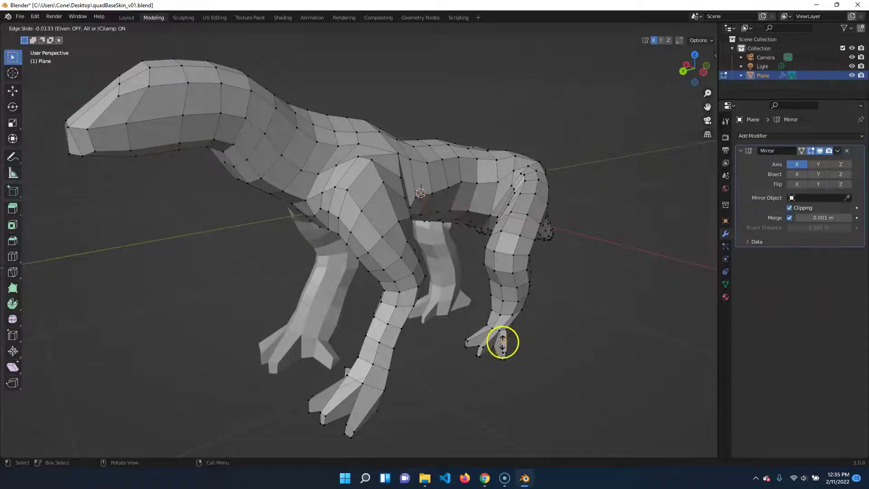
{"action": "left_click", "coordinate": [479, 349]}
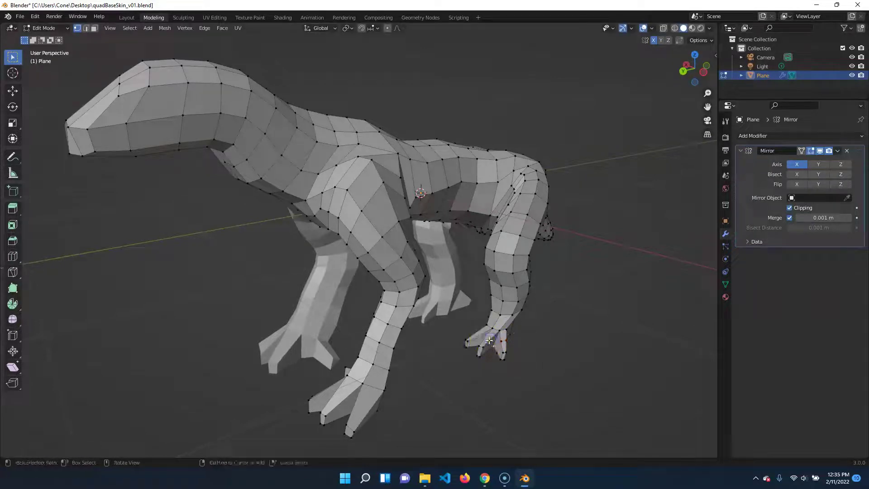
{"action": "key", "text": "g"}
{"action": "key", "text": "g"}
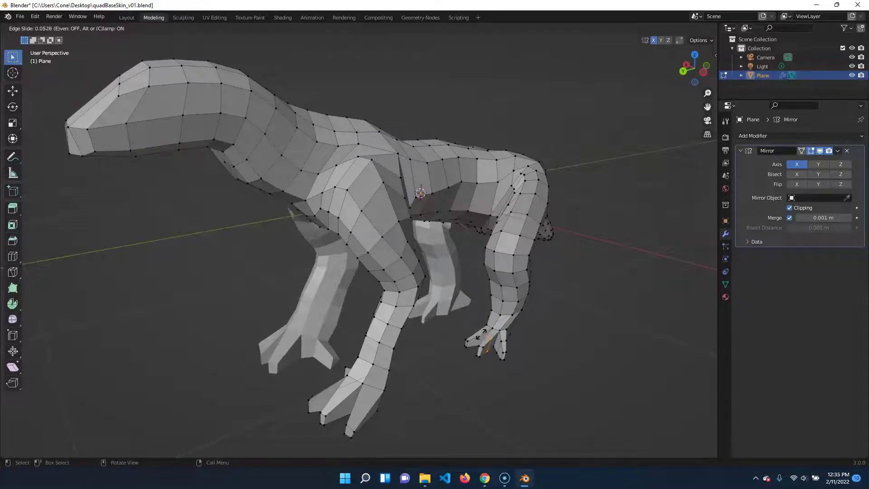
{"action": "left_click", "coordinate": [481, 334]}
{"action": "key", "text": "ctrl+r"}
{"action": "left_click", "coordinate": [479, 334]}
{"action": "left_click", "coordinate": [479, 333]}
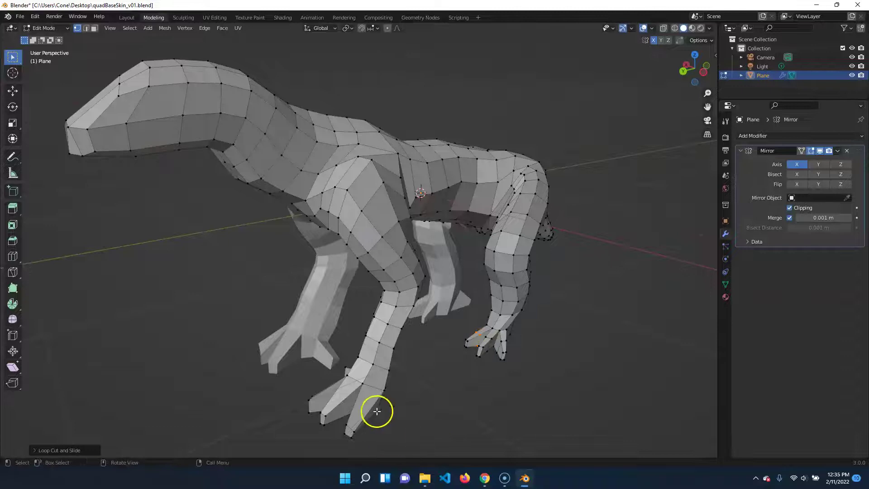
Add loop cuts across the outer and middle forward toes of the front foot.
{"action": "key", "text": "ctrl+r"}
{"action": "left_click", "coordinate": [369, 417]}
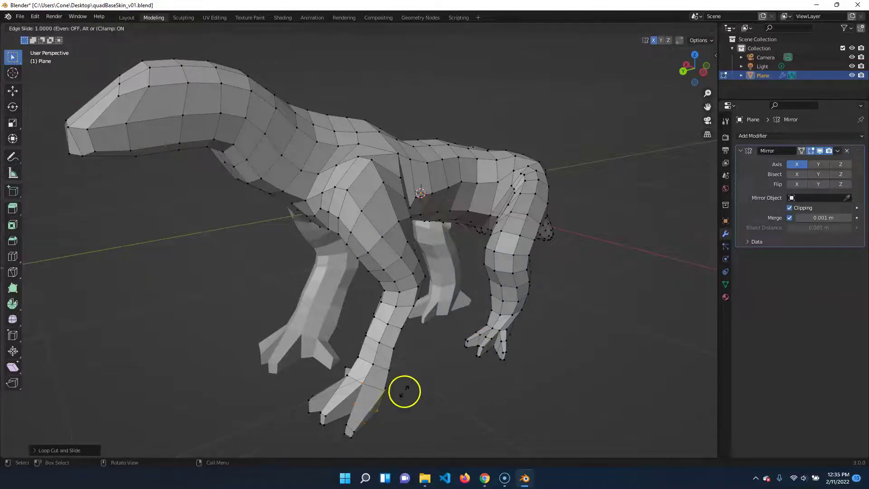
{"action": "left_click", "coordinate": [369, 413]}
{"action": "key", "text": "ctrl+r"}
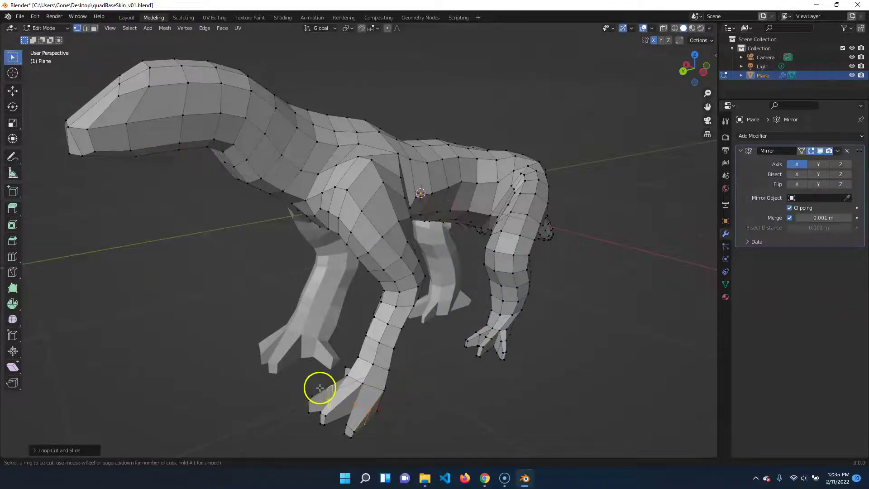
{"action": "left_click", "coordinate": [345, 402]}
{"action": "left_click", "coordinate": [343, 403]}
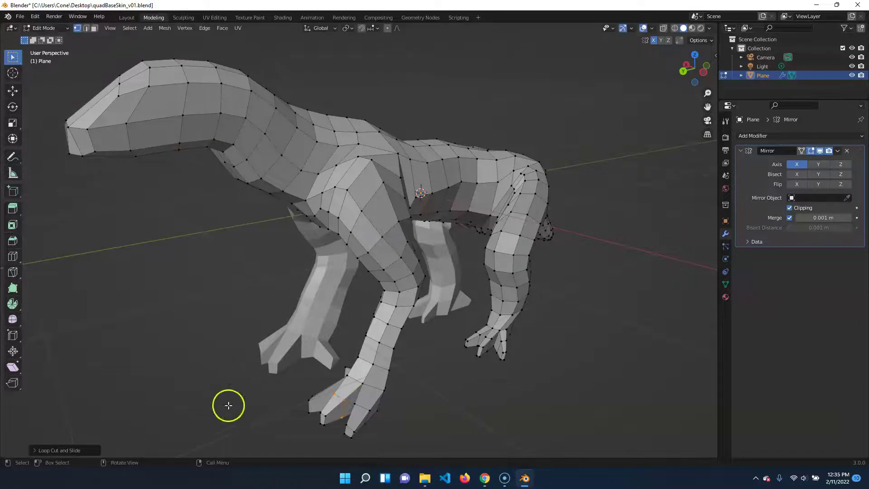
Add loop cuts across the front foot's inner forward toe and side toe, and across the hind foot's side toe.
{"action": "middle_click_drag", "start_coordinate": [228, 403], "coordinate": [296, 409]}
{"action": "key", "text": "ctrl+r"}
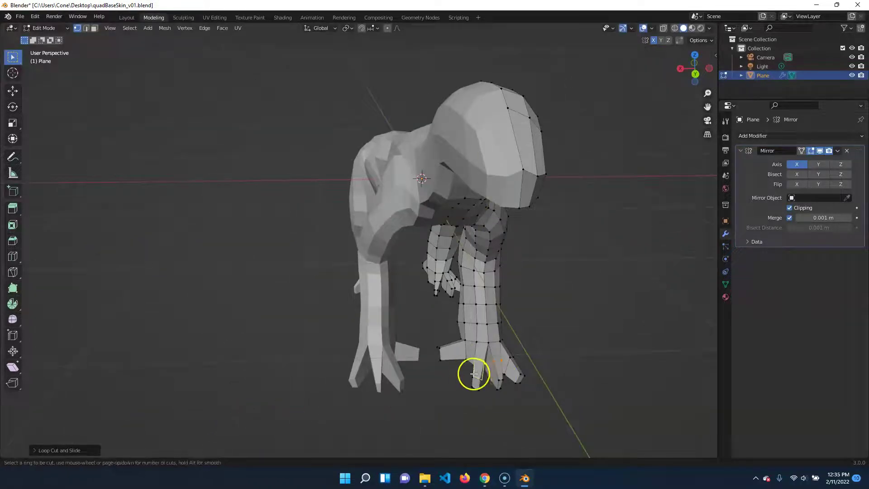
{"action": "left_click", "coordinate": [477, 372]}
{"action": "left_click", "coordinate": [477, 372]}
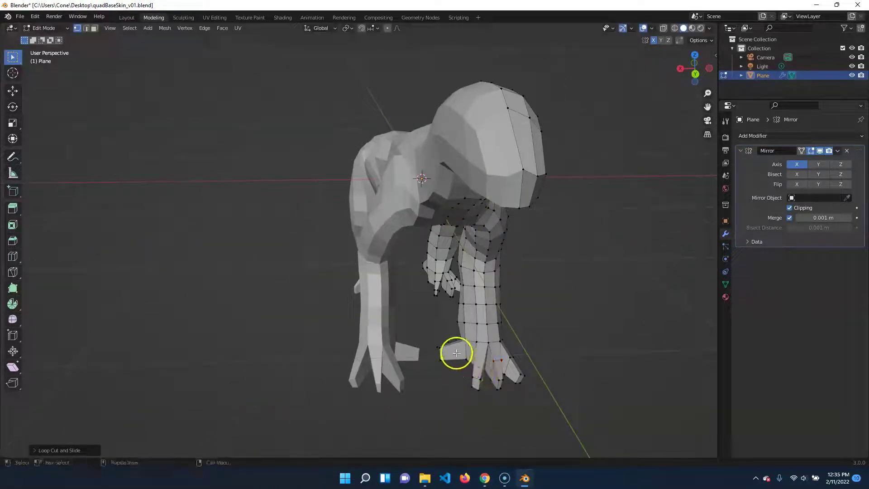
{"action": "middle_click_drag", "start_coordinate": [279, 341], "coordinate": [528, 346]}
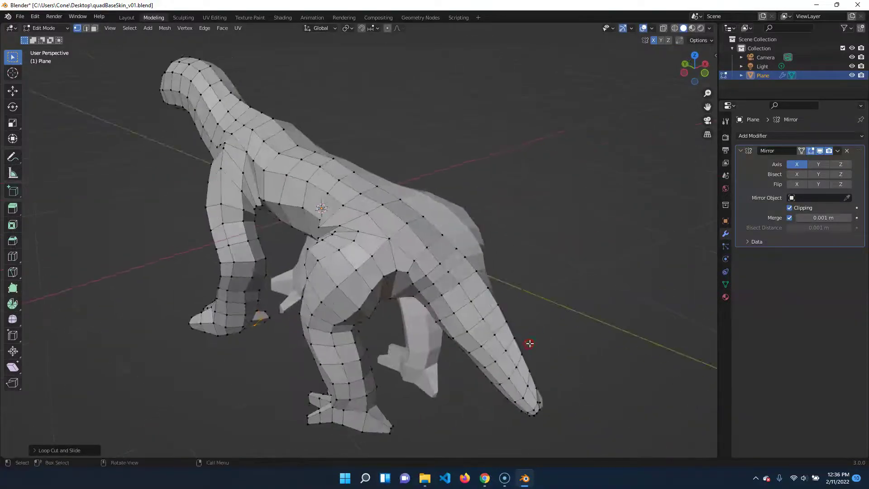
{"action": "left_click", "coordinate": [378, 418], "text": "alt"}
{"action": "middle_click_drag", "start_coordinate": [210, 361], "coordinate": [362, 368]}
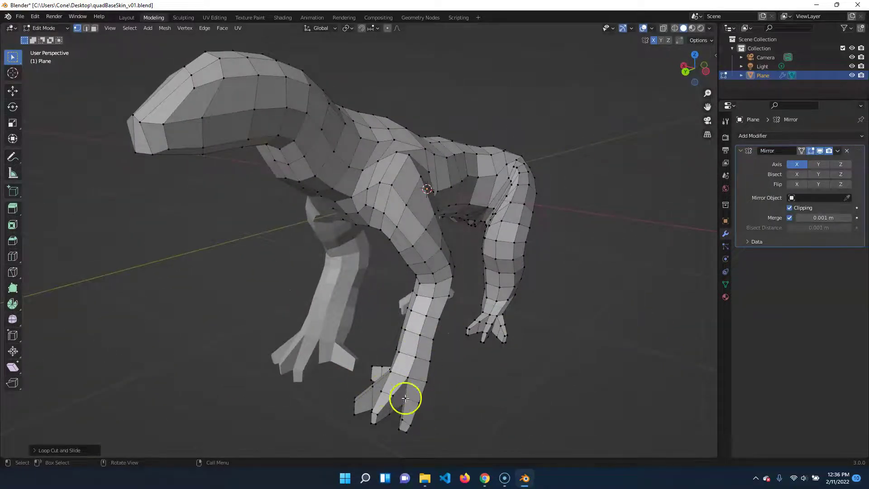
Extrude the large upper face on the side of the head in place and scale it to about 0.48 for the eye.
{"action": "middle_click_drag", "start_coordinate": [261, 310], "coordinate": [327, 355]}
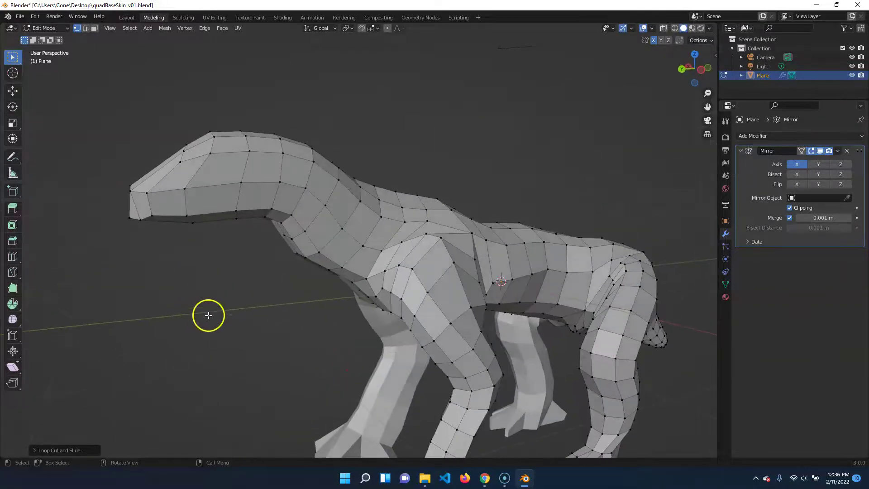
{"action": "scroll", "coordinate": [208, 315], "scroll_direction": "up", "scroll_amount": 2}
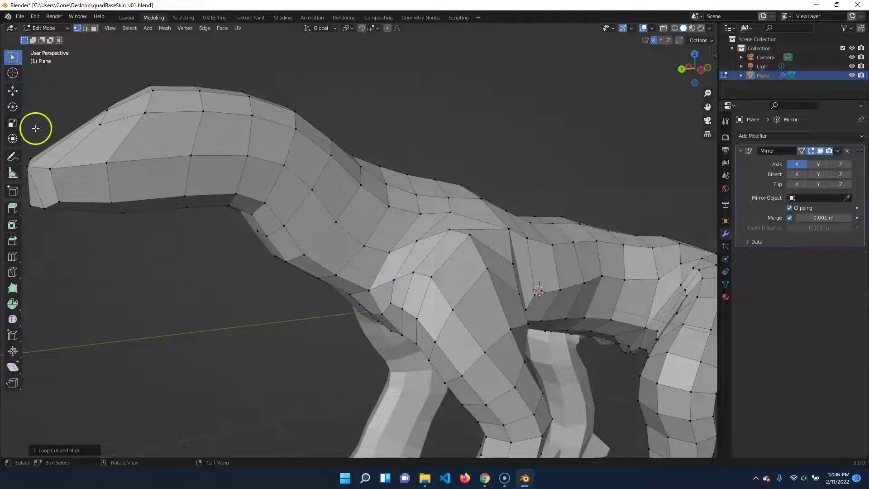
{"action": "scroll", "coordinate": [152, 256], "scroll_direction": "down", "scroll_amount": 1}
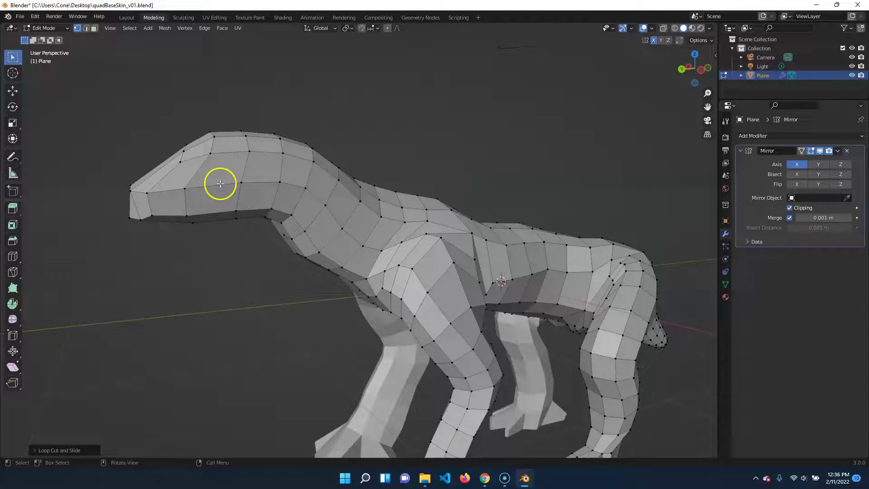
{"action": "scroll", "coordinate": [192, 292], "scroll_direction": "up", "scroll_amount": 1}
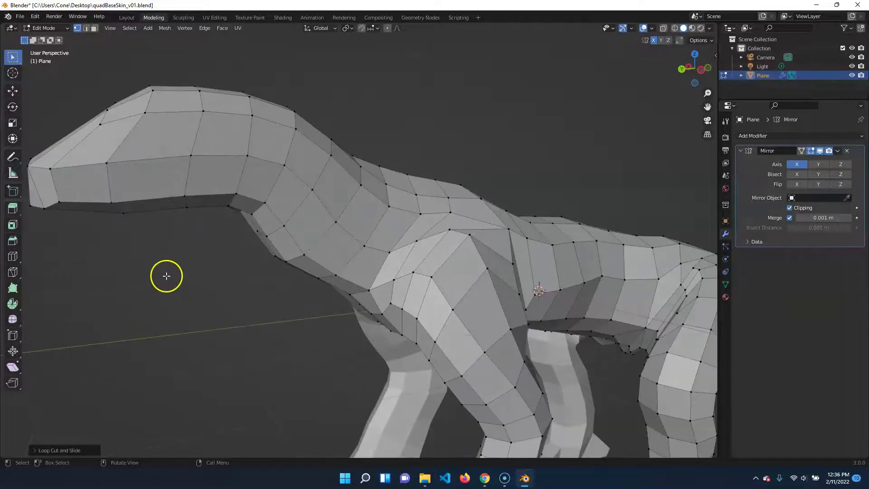
{"action": "middle_click_drag", "start_coordinate": [130, 276], "coordinate": [214, 316], "text": "shift"}
{"action": "middle_click_drag", "start_coordinate": [285, 317], "coordinate": [268, 319]}
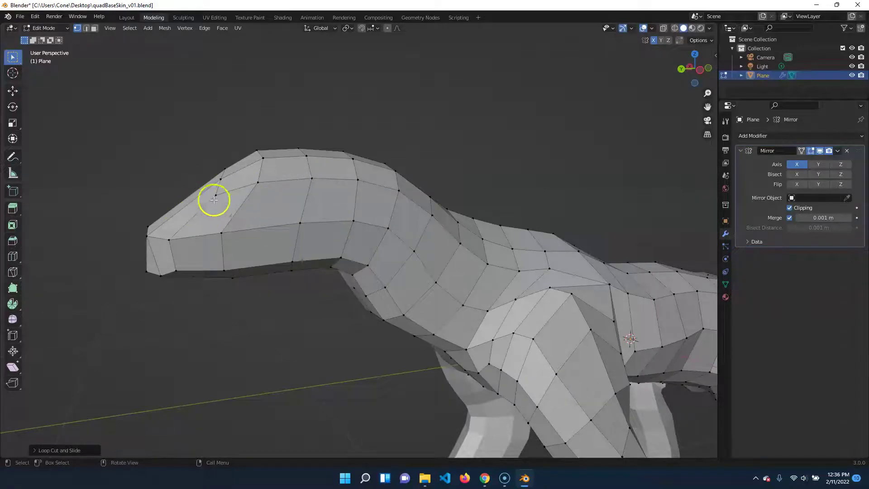
{"action": "key", "text": "3"}
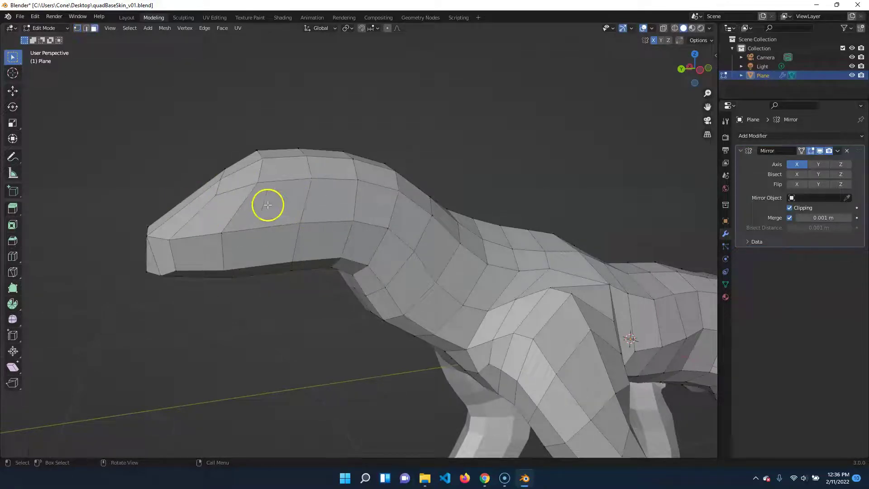
{"action": "left_click", "coordinate": [270, 204]}
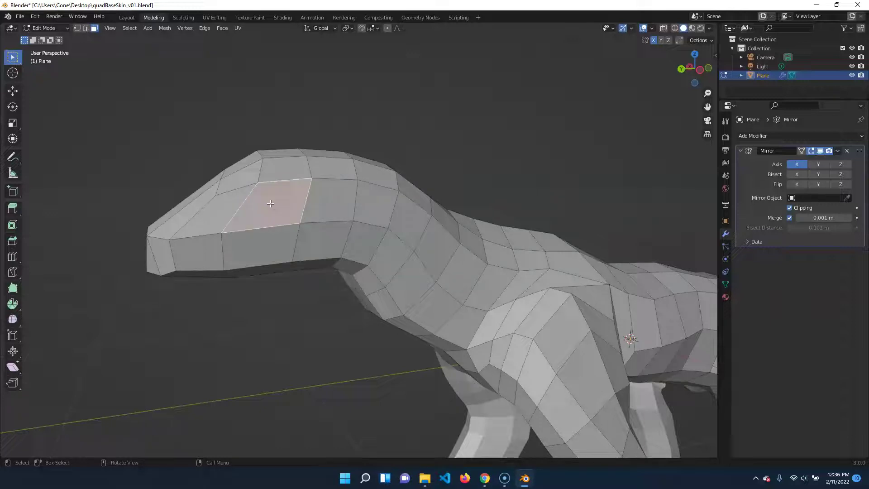
{"action": "key", "text": "e"}
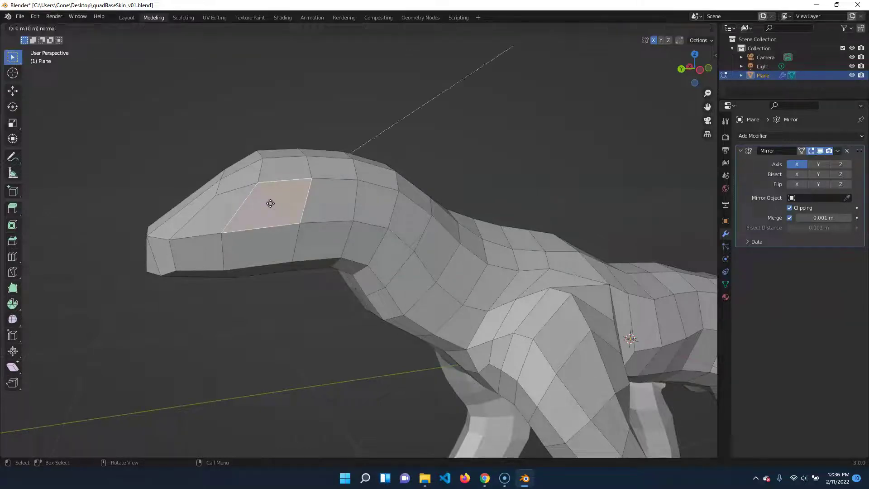
{"action": "left_click", "coordinate": [274, 204]}
{"action": "key", "text": "s"}
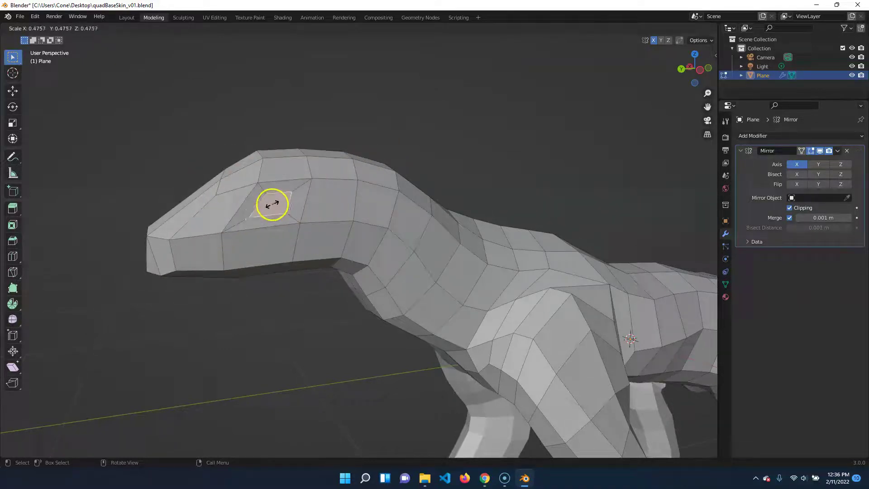
{"action": "right_click", "coordinate": [273, 205]}
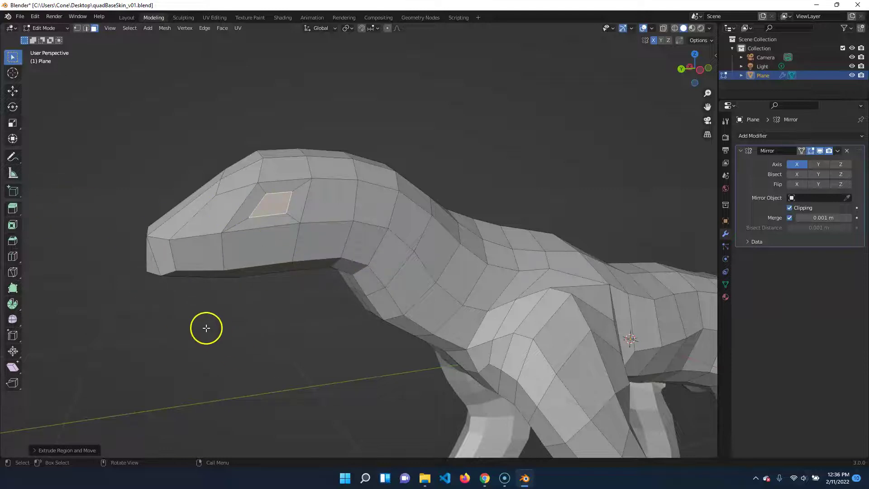
Select the strip of faces along the side of the jaw, from below the back of the eye to the snout's front.
{"action": "mouse_move", "coordinate": [219, 310]}
{"action": "middle_mouse_down"}
{"action": "mouse_move", "coordinate": [229, 306]}
{"action": "mouse_move", "coordinate": [210, 301]}
{"action": "mouse_move", "coordinate": [217, 304]}
{"action": "middle_mouse_up"}
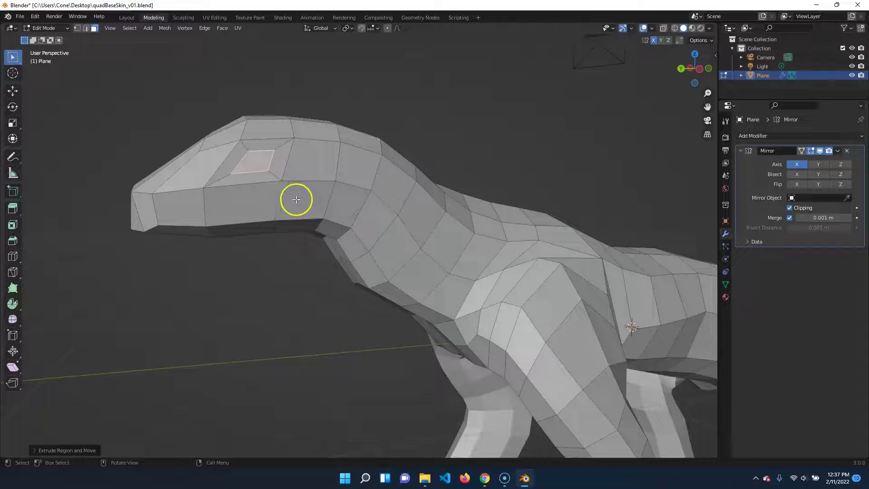
{"action": "left_click", "coordinate": [296, 199]}
{"action": "middle_click_drag", "start_coordinate": [145, 287], "coordinate": [165, 295]}
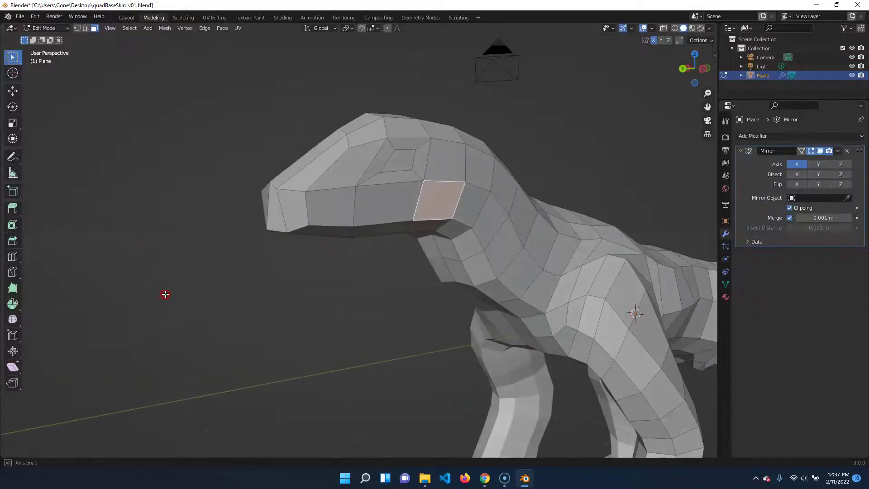
{"action": "left_click", "coordinate": [271, 217], "text": "ctrl"}
{"action": "middle_click_drag", "start_coordinate": [273, 302], "coordinate": [281, 276]}
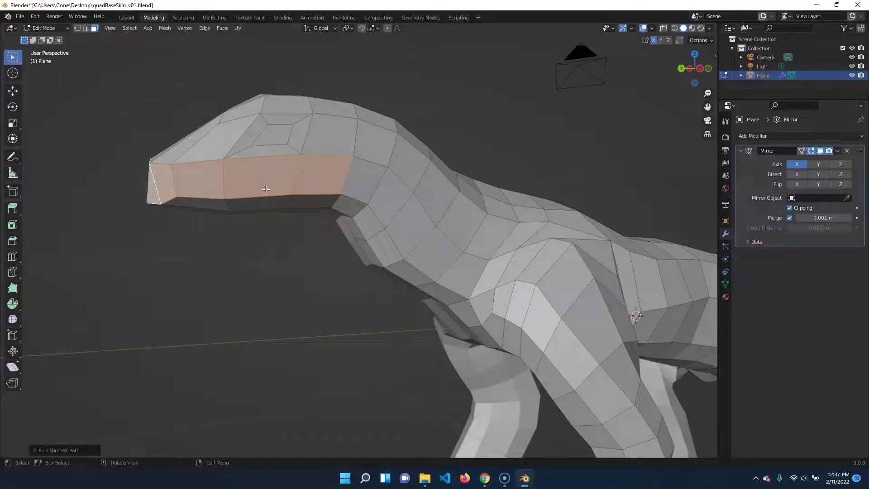
Try insetting the selected jaw faces by about 0.065 m for the mouth, and undo the inset.
{"action": "key", "text": "i"}
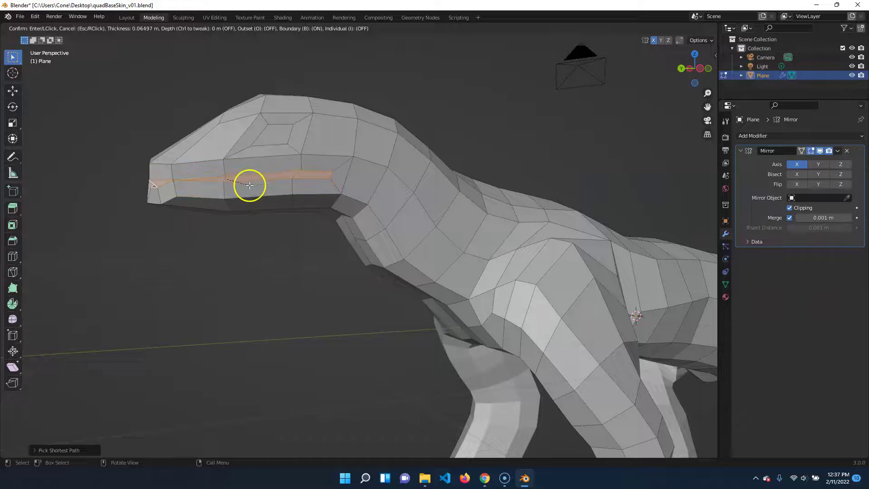
{"action": "left_click", "coordinate": [250, 185]}
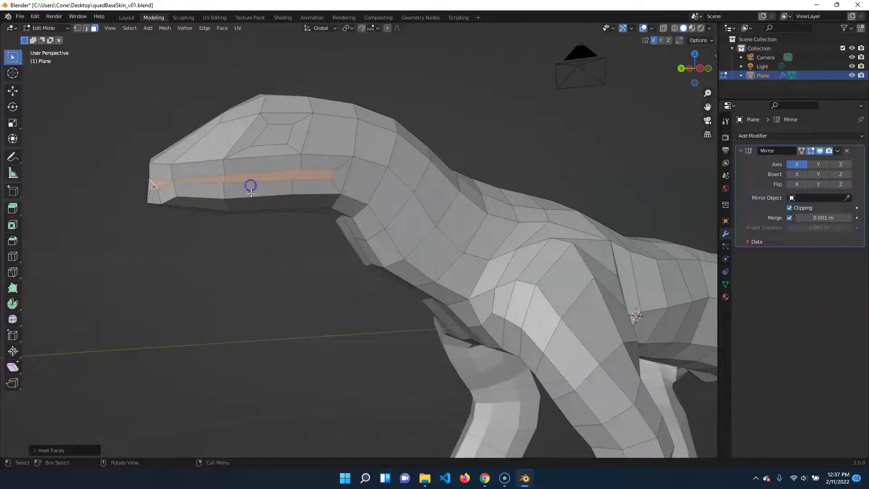
{"action": "middle_click_drag", "start_coordinate": [219, 280], "coordinate": [394, 258]}
{"action": "scroll", "coordinate": [394, 258], "scroll_direction": "up", "scroll_amount": 2}
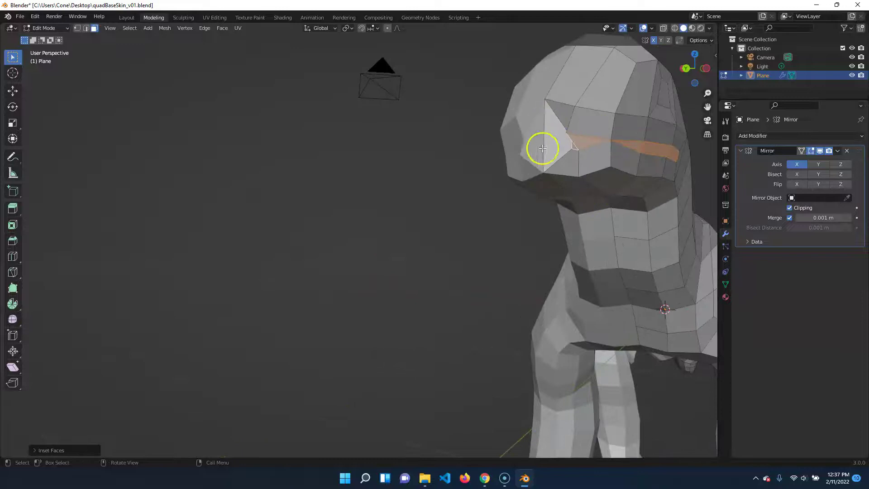
{"action": "middle_click_drag", "start_coordinate": [428, 328], "coordinate": [378, 185]}
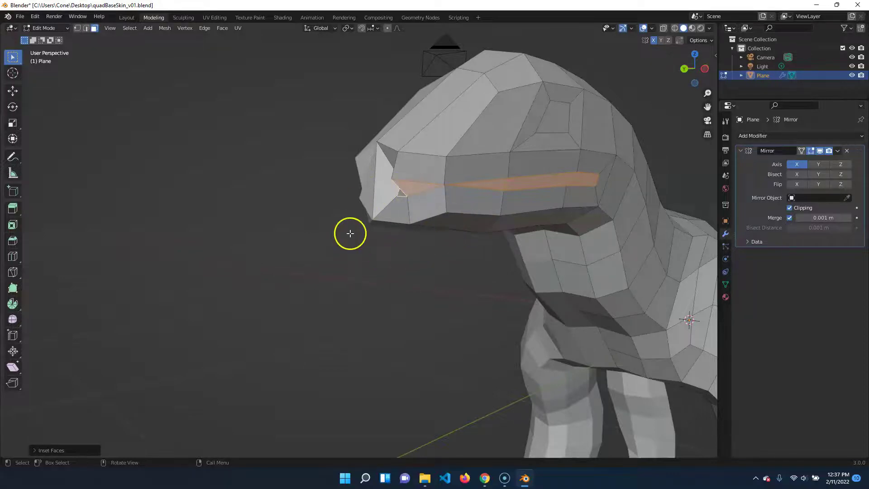
{"action": "middle_click_drag", "start_coordinate": [406, 258], "coordinate": [333, 305], "text": "shift"}
{"action": "scroll", "coordinate": [333, 306], "scroll_direction": "up", "scroll_amount": 2}
{"action": "middle_click_drag", "start_coordinate": [276, 318], "coordinate": [287, 320]}
{"action": "middle_click_drag", "start_coordinate": [357, 317], "coordinate": [372, 319]}
{"action": "middle_click_drag", "start_coordinate": [437, 266], "coordinate": [428, 268]}
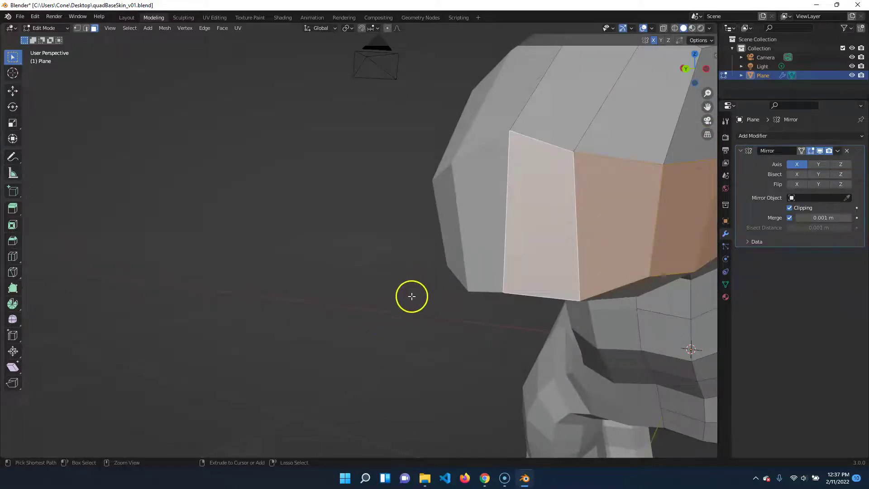
{"action": "scroll", "coordinate": [405, 328], "scroll_direction": "down", "scroll_amount": 2}
{"action": "middle_click_drag", "start_coordinate": [414, 340], "coordinate": [406, 341]}
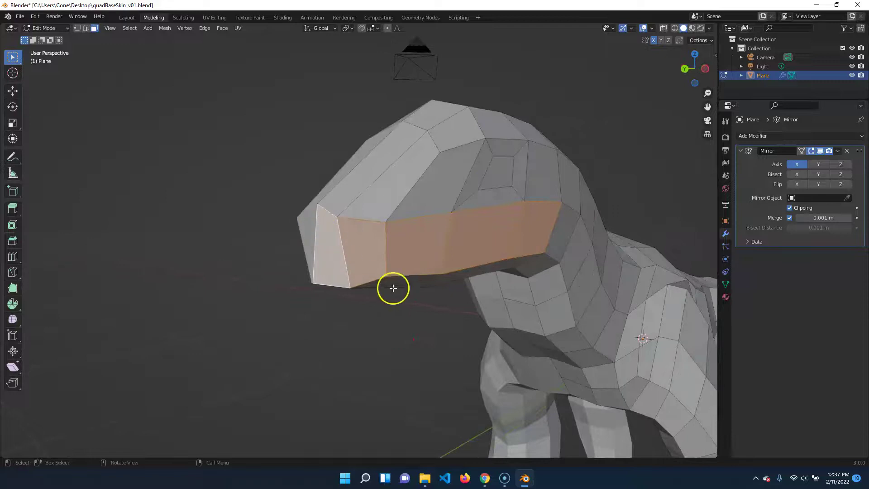
Extrude the selected jaw faces in place and scale them to about 0.84 for the mouth.
{"action": "key", "text": "e"}
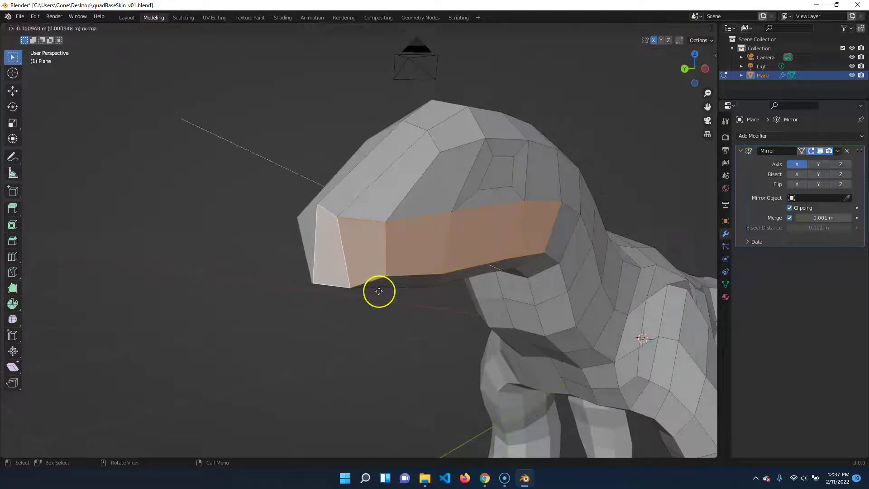
{"action": "left_click", "coordinate": [379, 291]}
{"action": "key", "text": "s"}
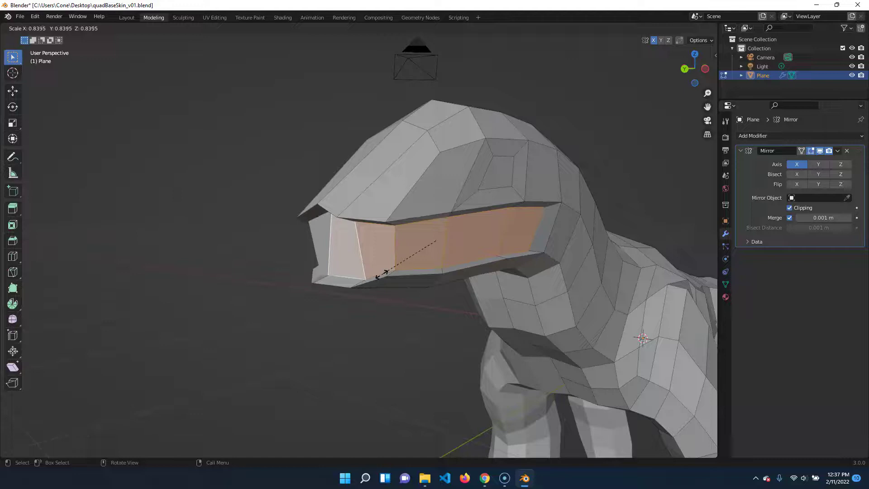
{"action": "left_click", "coordinate": [381, 274]}
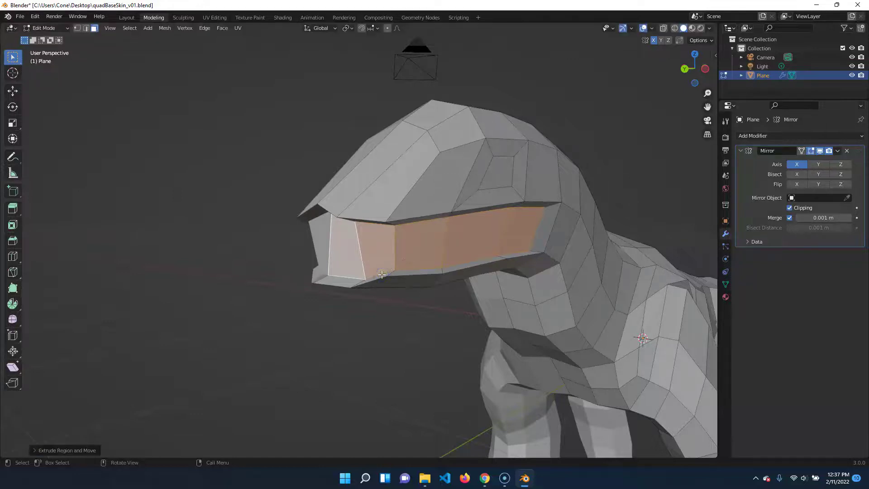
Flatten the extruded jaw faces into a narrow mouth strip by scaling them to about 0.2 along global Z.
{"action": "key", "text": "s"}
{"action": "key", "text": "z"}
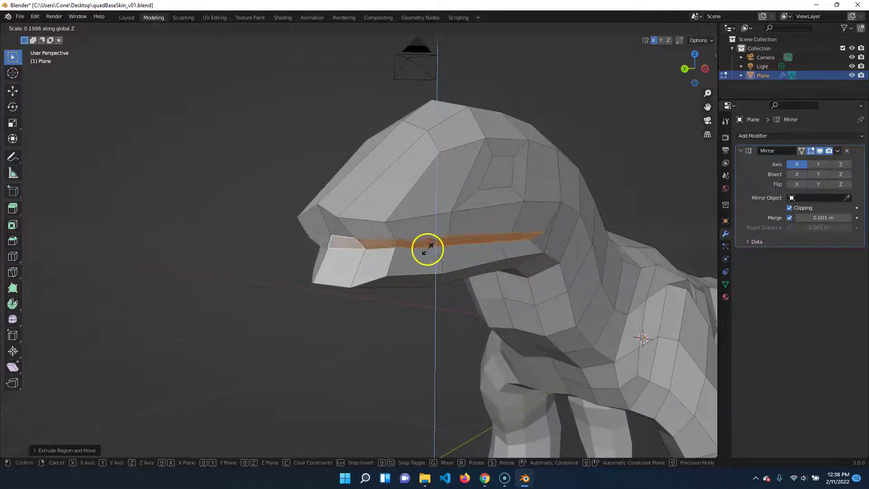
{"action": "left_click", "coordinate": [427, 249]}
Move the narrow mouth strip along the Y axis toward the front of the snout and clear the selection.
{"action": "middle_click_drag", "start_coordinate": [428, 249], "coordinate": [357, 339]}
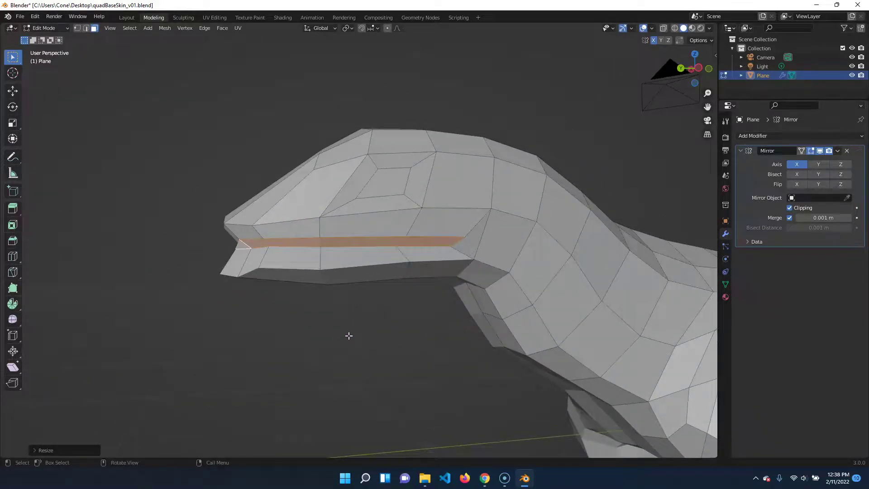
{"action": "key", "text": "g"}
{"action": "key", "text": "y"}
{"action": "left_click", "coordinate": [340, 335]}
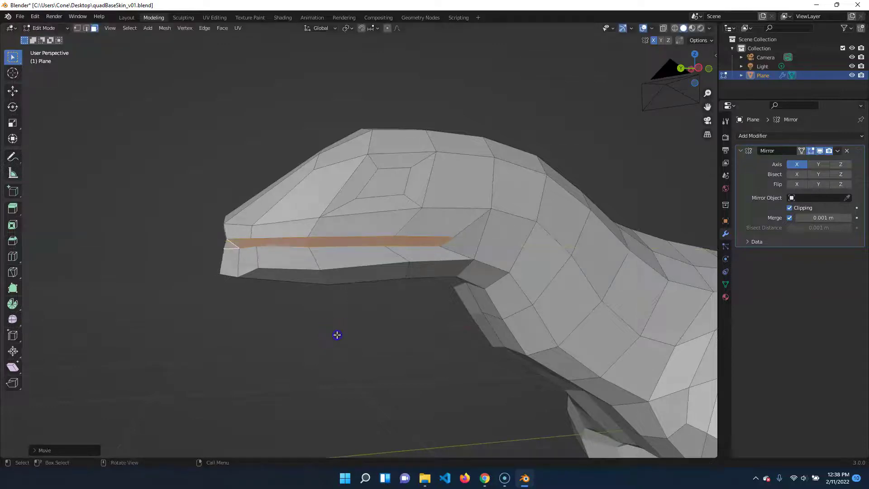
{"action": "middle_click_drag", "start_coordinate": [286, 327], "coordinate": [303, 326]}
{"action": "scroll", "coordinate": [311, 328], "scroll_direction": "up", "scroll_amount": 6}
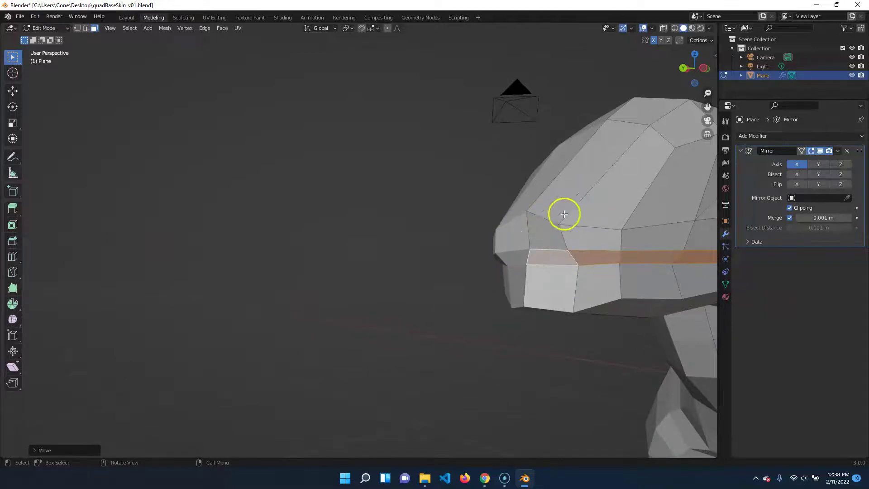
{"action": "scroll", "coordinate": [500, 359], "scroll_direction": "down", "scroll_amount": 4}
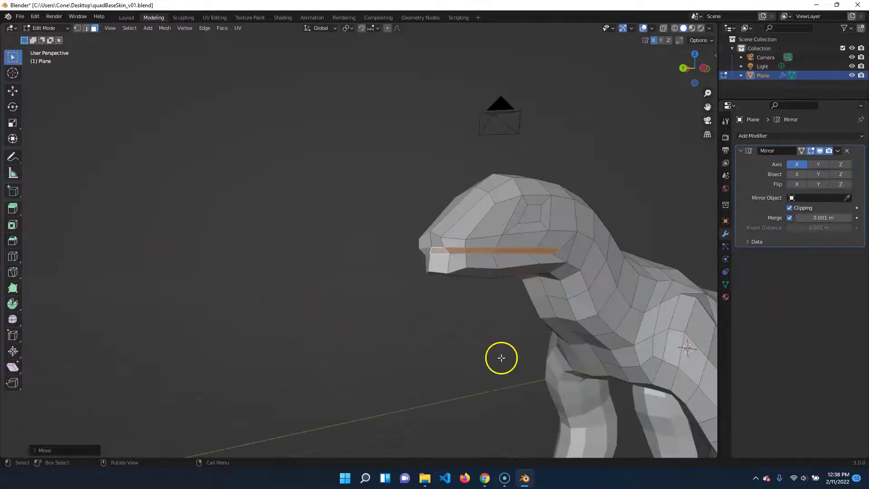
{"action": "middle_click_drag", "start_coordinate": [500, 359], "coordinate": [452, 333]}
{"action": "scroll", "coordinate": [265, 296], "scroll_direction": "up", "scroll_amount": 2}
{"action": "left_click", "coordinate": [264, 296]}
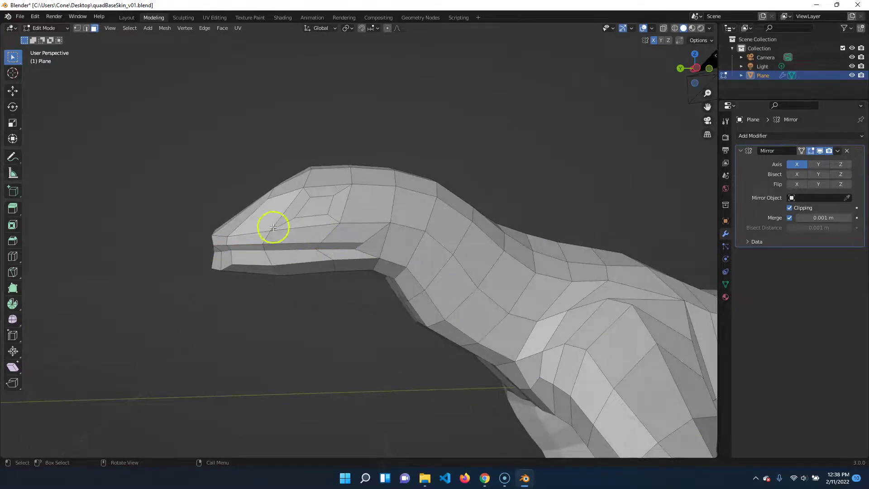
{"action": "key", "text": "ctrl+r"}
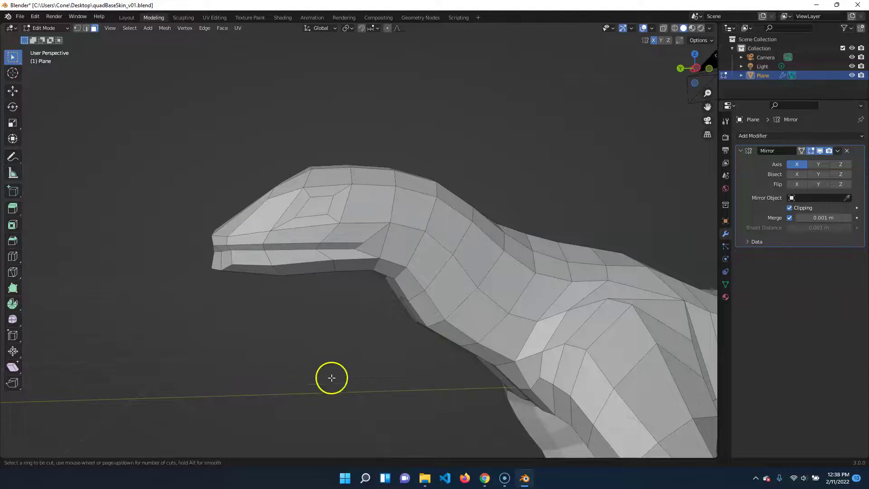
{"action": "left_click", "coordinate": [307, 298]}
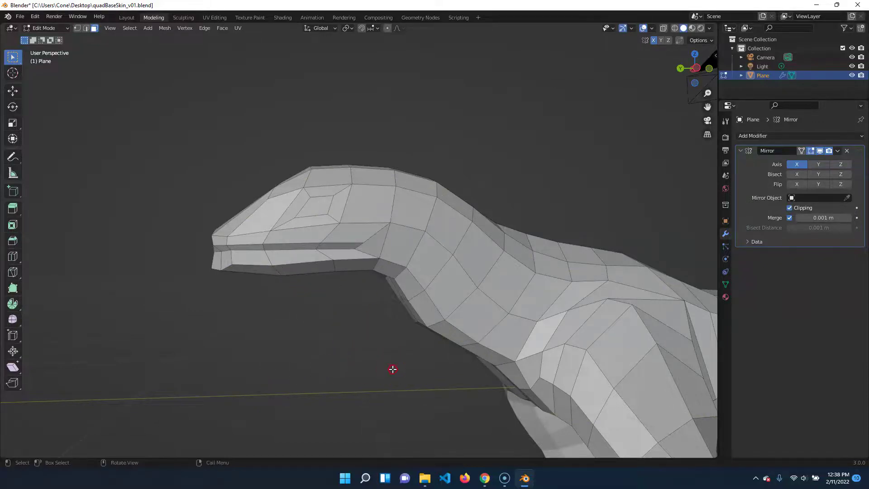
Select four adjacent faces on the back and upper flank just behind the shoulder.
{"action": "middle_click_drag", "start_coordinate": [392, 369], "coordinate": [374, 384]}
{"action": "scroll", "coordinate": [525, 204], "scroll_direction": "up", "scroll_amount": 4}
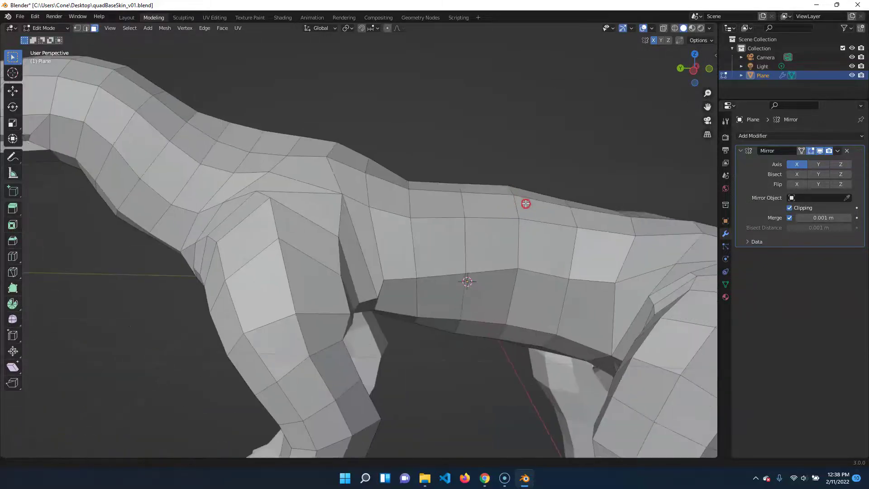
{"action": "middle_click_drag", "start_coordinate": [526, 203], "coordinate": [521, 205]}
{"action": "middle_click_drag", "start_coordinate": [460, 141], "coordinate": [418, 132]}
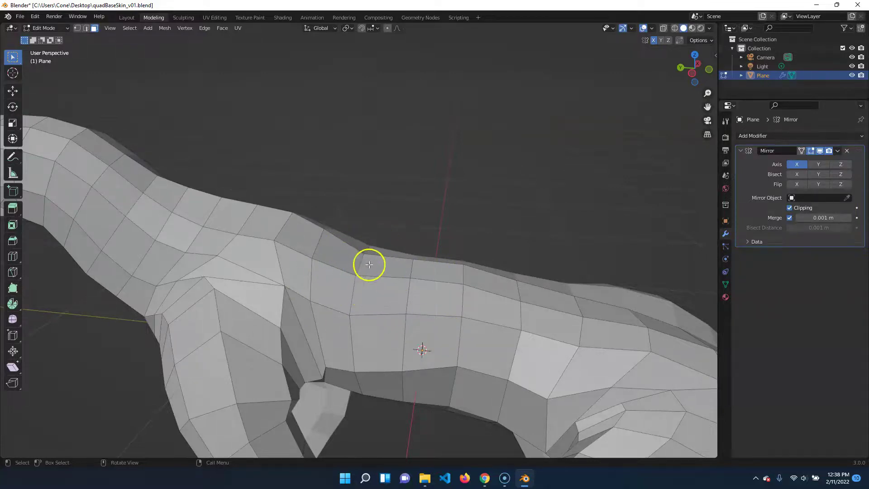
{"action": "left_click", "coordinate": [366, 284]}
{"action": "left_click", "coordinate": [373, 295]}
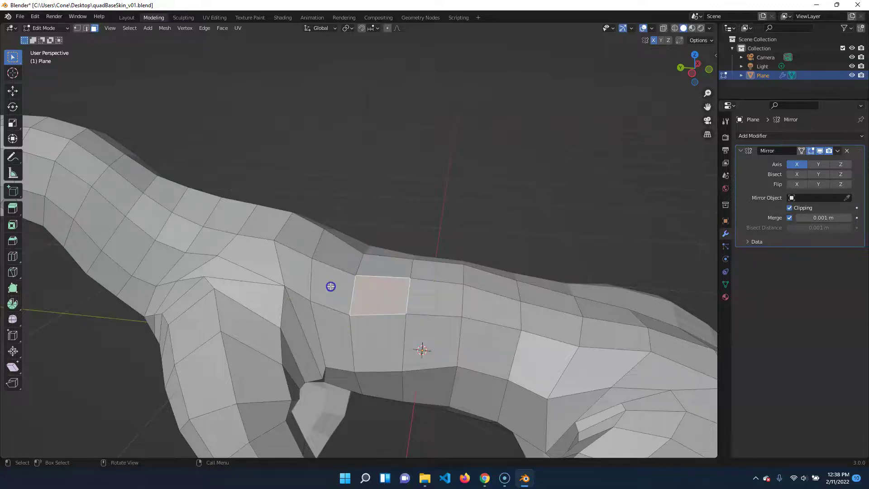
{"action": "left_click", "coordinate": [432, 174]}
{"action": "left_click_drag", "start_coordinate": [381, 301], "coordinate": [326, 263]}
{"action": "left_click", "coordinate": [338, 252], "text": "shift"}
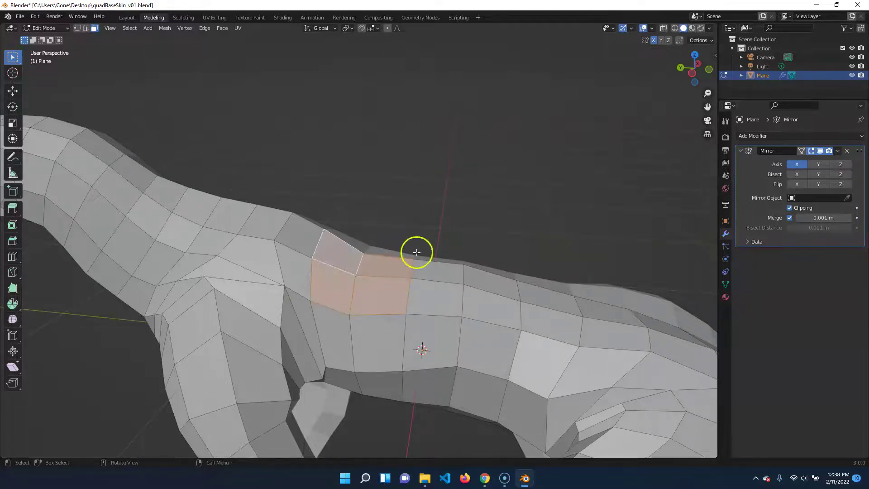
Extrude a two-by-two block of flank faces behind the shoulder outward and scale it down into a tapering wing stub.
{"action": "left_click", "coordinate": [374, 327]}
{"action": "left_click", "coordinate": [333, 293]}
{"action": "left_click", "coordinate": [379, 295], "text": "shift"}
{"action": "left_click", "coordinate": [367, 334], "text": "shift"}
{"action": "left_click", "coordinate": [336, 330], "text": "shift"}
{"action": "key", "text": "e"}
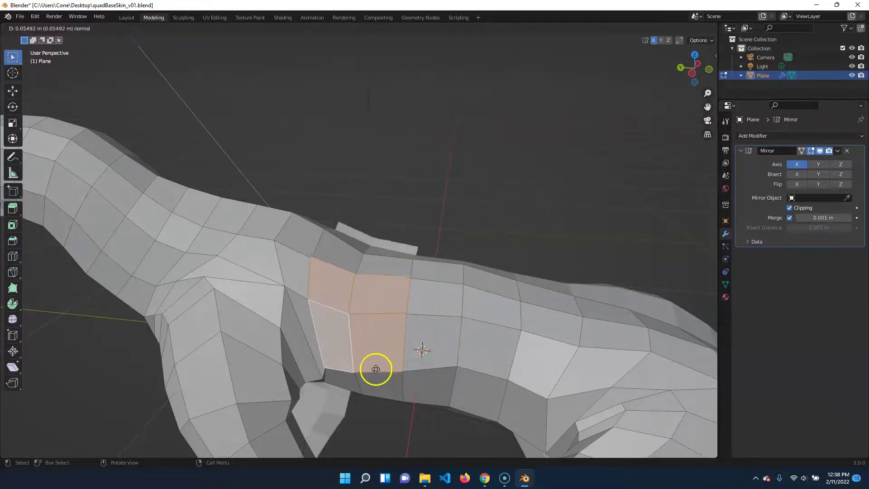
{"action": "left_click", "coordinate": [355, 356]}
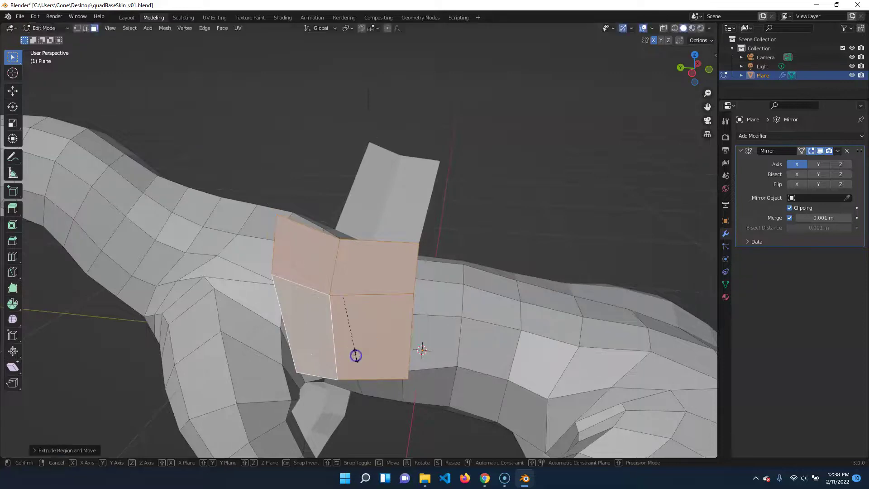
{"action": "key", "text": "s"}
{"action": "left_click", "coordinate": [343, 309]}
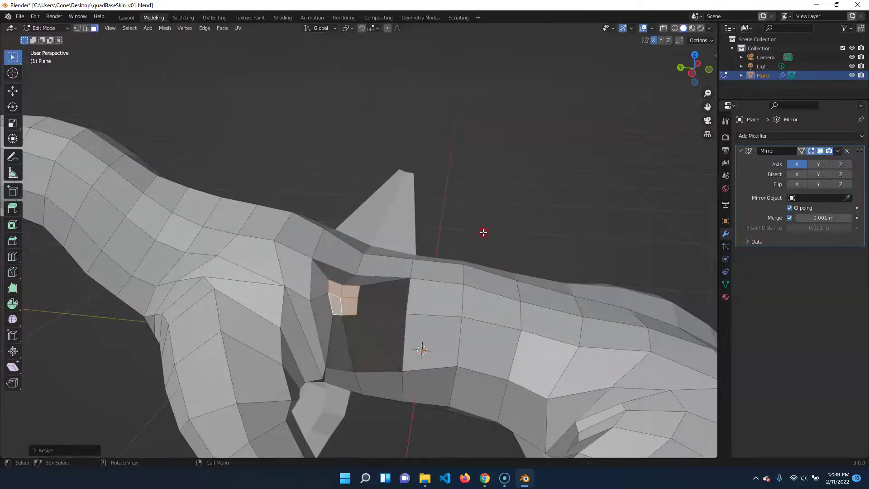
Add a loop cut around the wing stub, partway along its length.
{"action": "scroll", "coordinate": [483, 233], "scroll_direction": "down", "scroll_amount": 5}
{"action": "middle_click_drag", "start_coordinate": [508, 223], "coordinate": [366, 309]}
{"action": "key", "text": "ctrl+r"}
{"action": "left_click", "coordinate": [473, 239]}
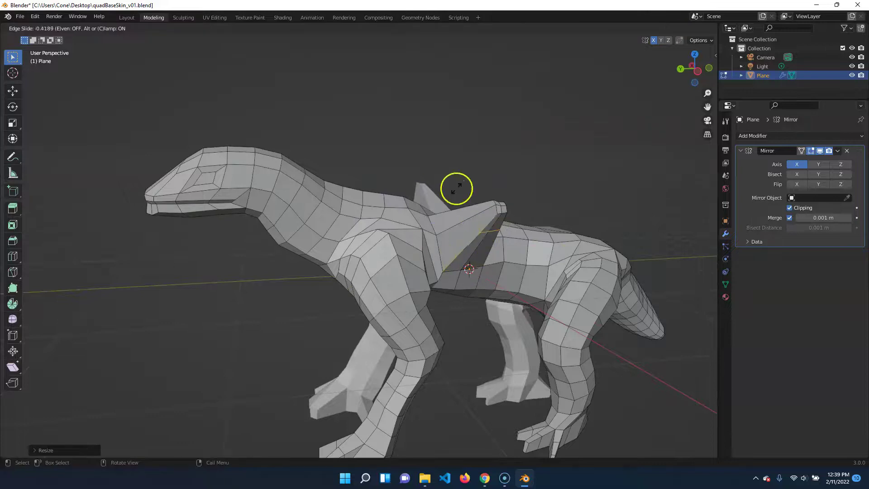
{"action": "left_click", "coordinate": [460, 233]}
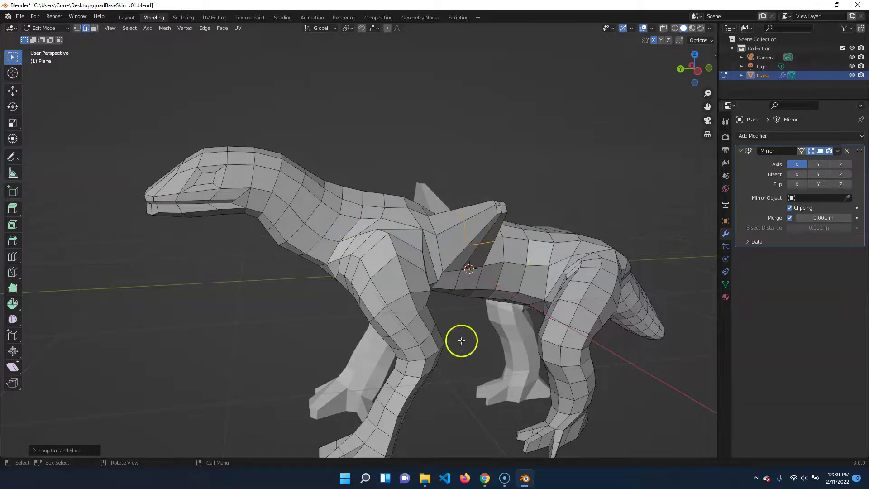
Undo the wing stub's loop cut, scaling and extrusion behind the shoulder.
{"action": "middle_click_drag", "start_coordinate": [448, 355], "coordinate": [406, 272]}
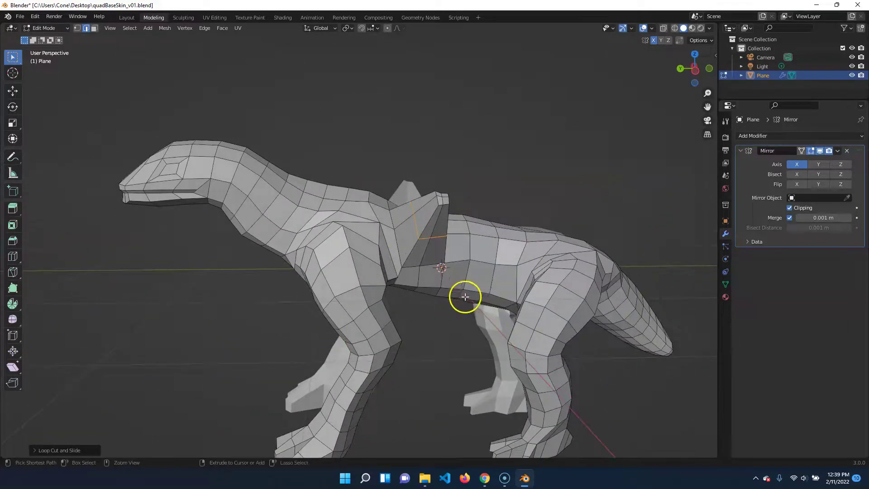
{"action": "key", "text": "ctrl+z"}
{"action": "key", "text": "ctrl+z"}
{"action": "middle_click_drag", "start_coordinate": [375, 241], "coordinate": [452, 180]}
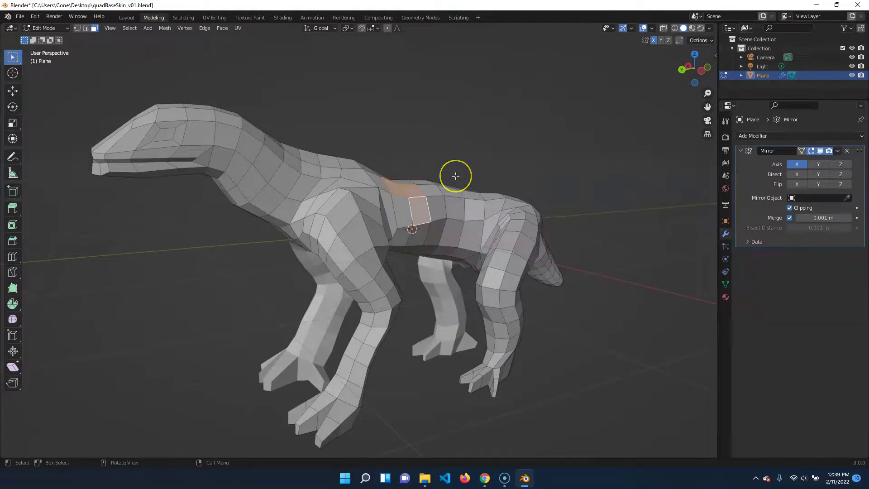
Return to Object Mode and save the model on the Desktop as quadBaseSkin_v02.blend.
{"action": "key", "text": "Tab"}
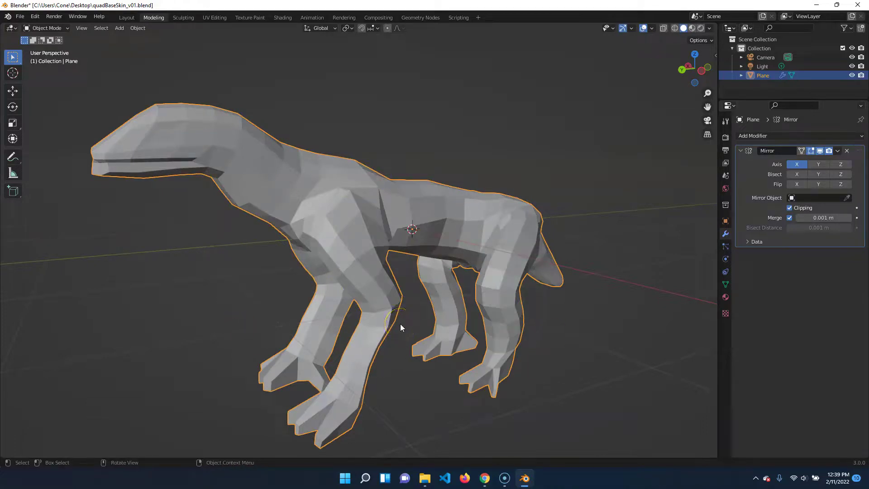
{"action": "key", "text": "ctrl+shift+s"}
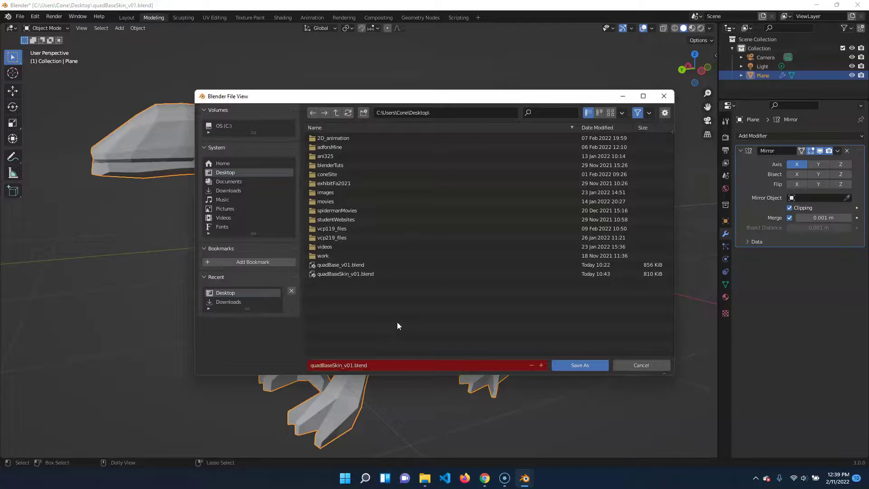
{"action": "left_click", "coordinate": [340, 274]}
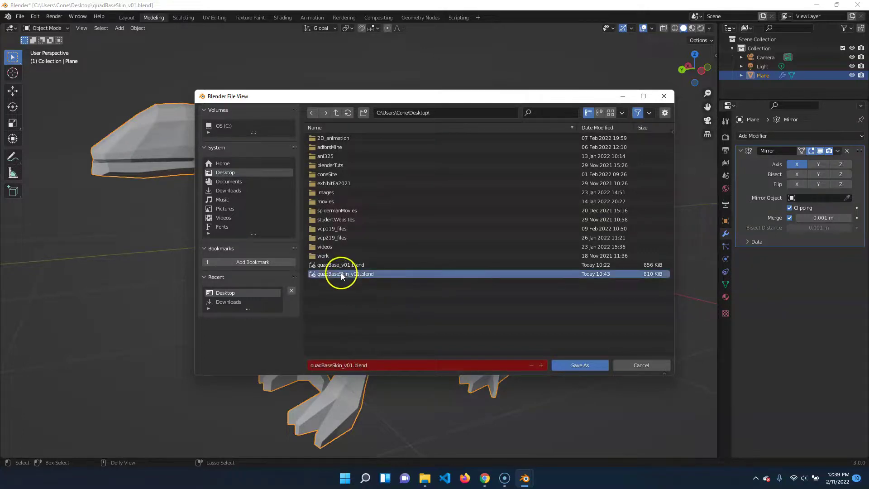
{"action": "left_click", "coordinate": [347, 366]}
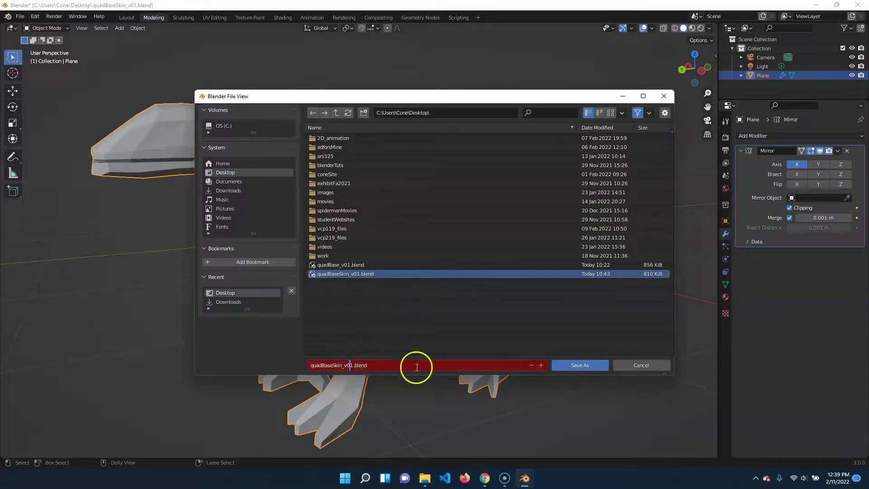
{"action": "type", "text": "2"}
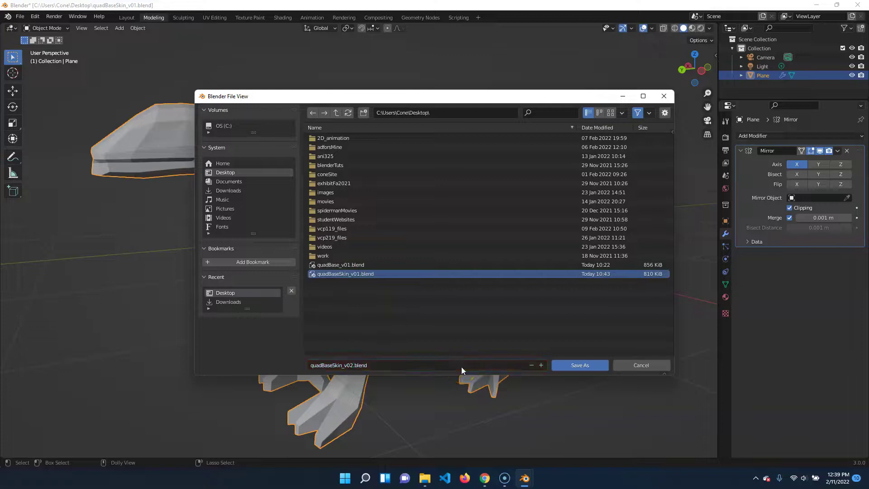
{"action": "key", "text": "Return"}
{"action": "left_click", "coordinate": [577, 364]}
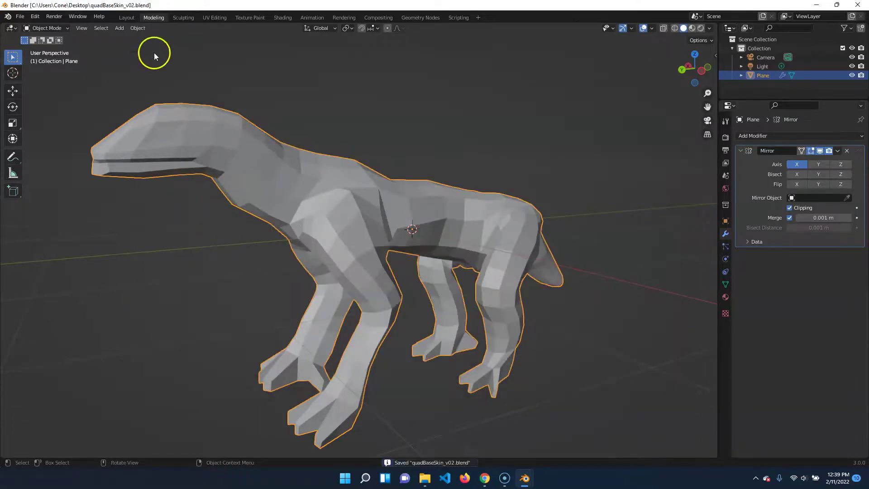
Switch to the Sculpting workspace and choose the Draw brush.
{"action": "left_click", "coordinate": [176, 18]}
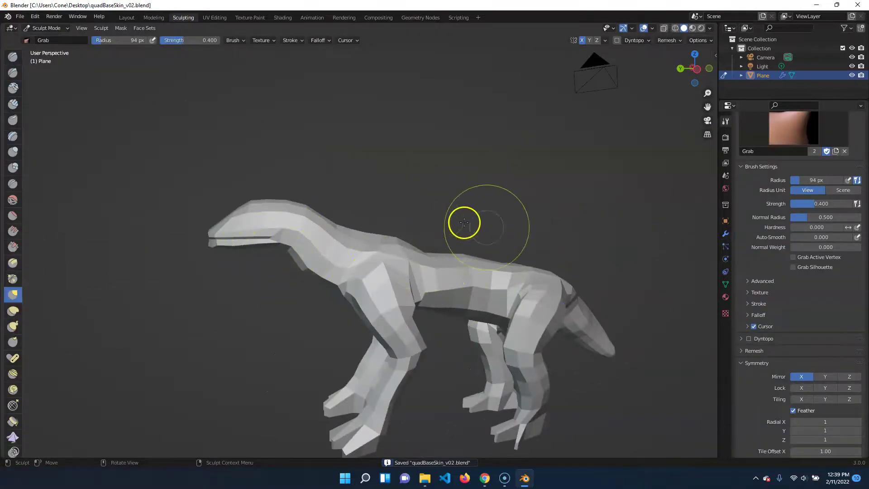
{"action": "left_click", "coordinate": [12, 56]}
{"action": "middle_click_drag", "start_coordinate": [457, 159], "coordinate": [493, 292]}
{"action": "mouse_move", "coordinate": [493, 292]}
{"action": "left_mouse_down"}
{"action": "mouse_move", "coordinate": [483, 305]}
{"action": "mouse_move", "coordinate": [428, 291]}
{"action": "mouse_move", "coordinate": [358, 314]}
{"action": "mouse_move", "coordinate": [245, 382]}
{"action": "mouse_move", "coordinate": [204, 379]}
{"action": "left_mouse_up"}
{"action": "mouse_move", "coordinate": [203, 379]}
{"action": "middle_mouse_down"}
{"action": "mouse_move", "coordinate": [219, 346]}
{"action": "mouse_move", "coordinate": [330, 257]}
{"action": "middle_mouse_up"}
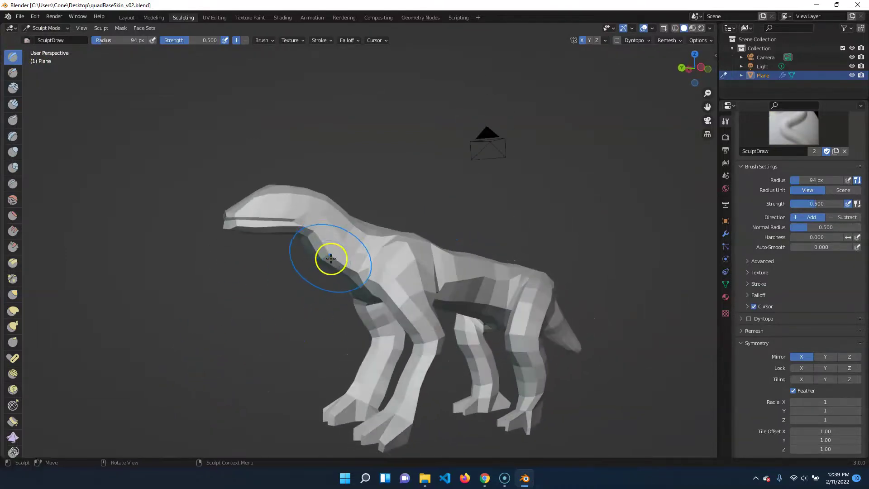
{"action": "mouse_move", "coordinate": [225, 326]}
{"action": "middle_mouse_down"}
{"action": "mouse_move", "coordinate": [274, 207]}
{"action": "mouse_move", "coordinate": [249, 270]}
{"action": "mouse_move", "coordinate": [248, 297]}
{"action": "mouse_move", "coordinate": [287, 315]}
{"action": "middle_mouse_up"}
{"action": "scroll", "coordinate": [286, 315], "scroll_direction": "up", "scroll_amount": 1}
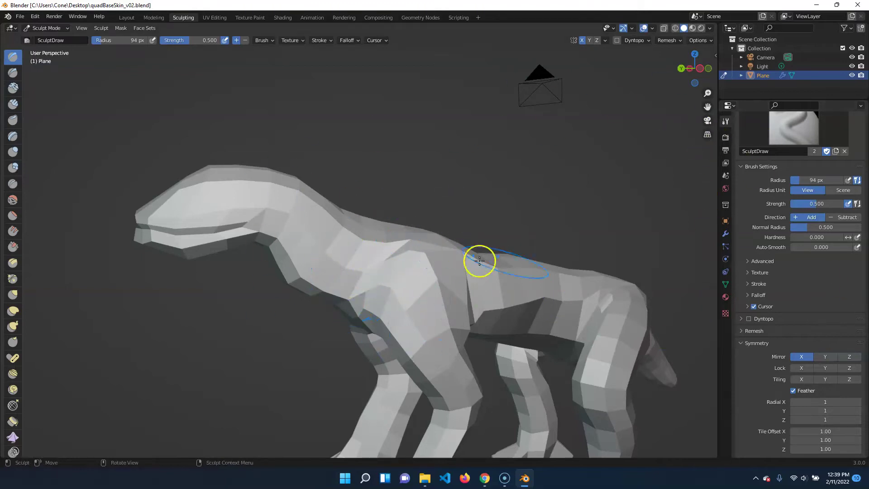
{"action": "scroll", "coordinate": [539, 254], "scroll_direction": "down", "scroll_amount": 1}
{"action": "mouse_move", "coordinate": [652, 426]}
{"action": "middle_mouse_down"}
{"action": "mouse_move", "coordinate": [663, 431]}
{"action": "mouse_move", "coordinate": [650, 416]}
{"action": "middle_mouse_up"}
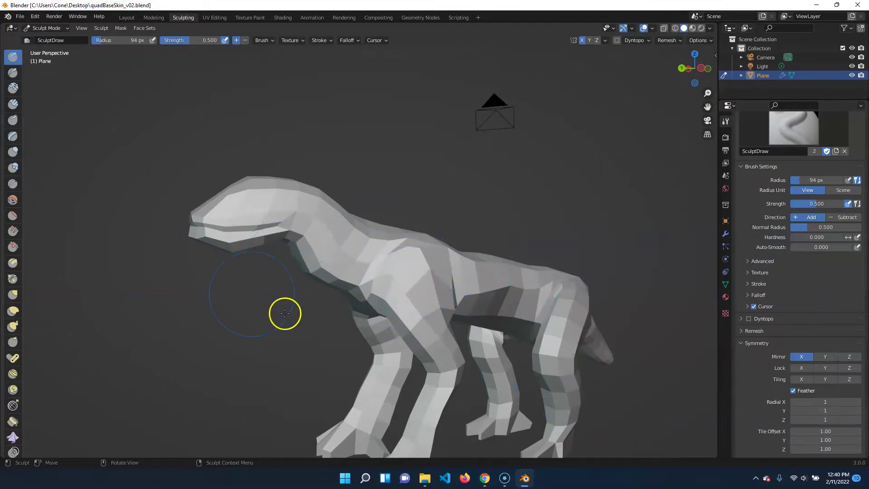
{"action": "middle_click_drag", "start_coordinate": [322, 324], "coordinate": [271, 344]}
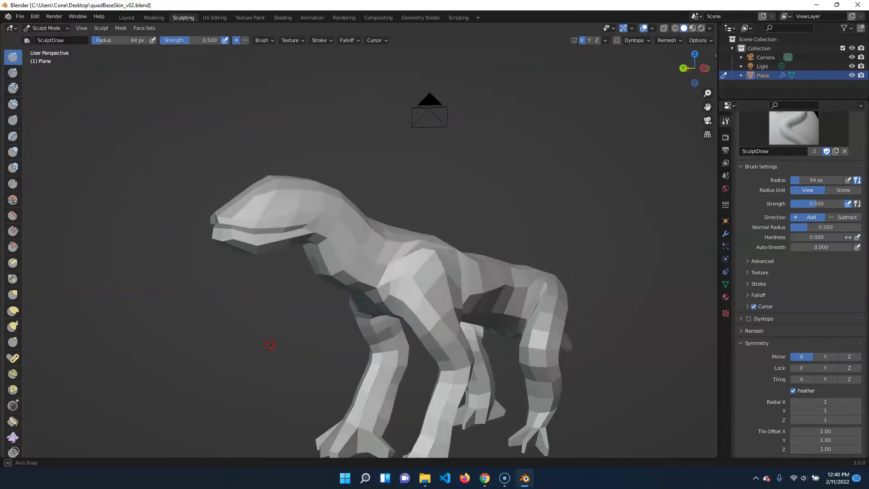